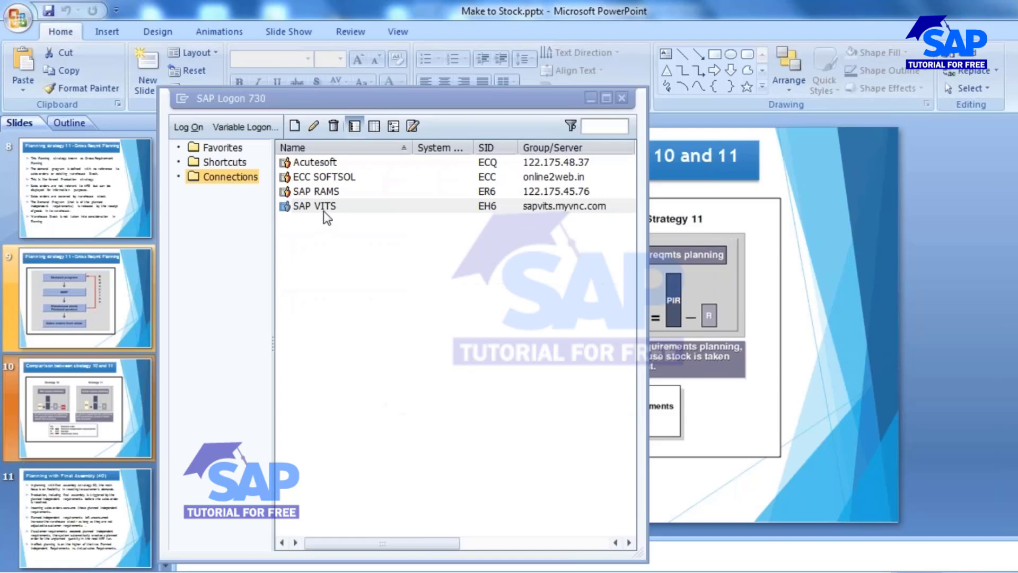
- Try to open the SAP VITS system connection from the logon pad
double_click(324, 212)
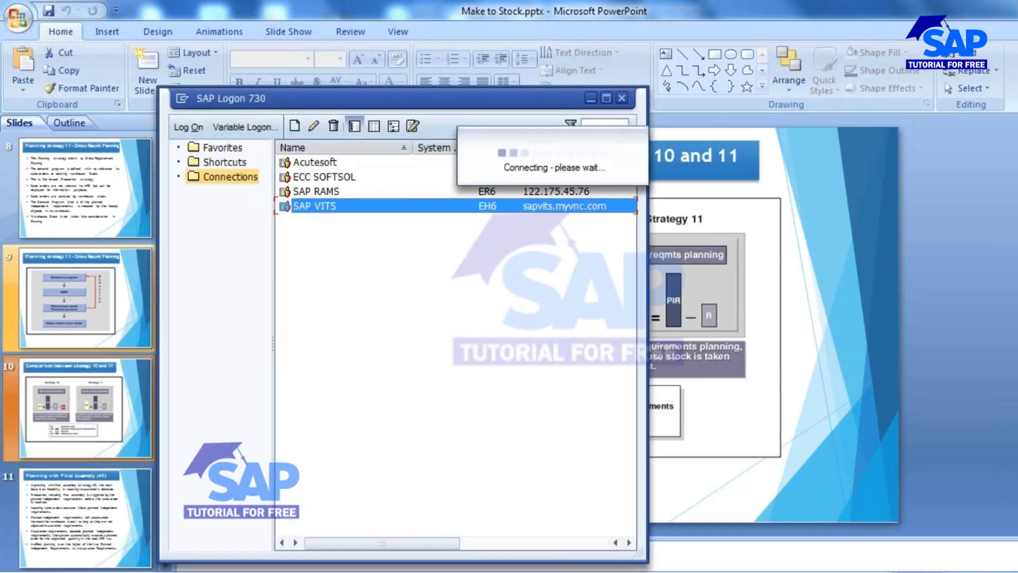
left_click(330, 192)
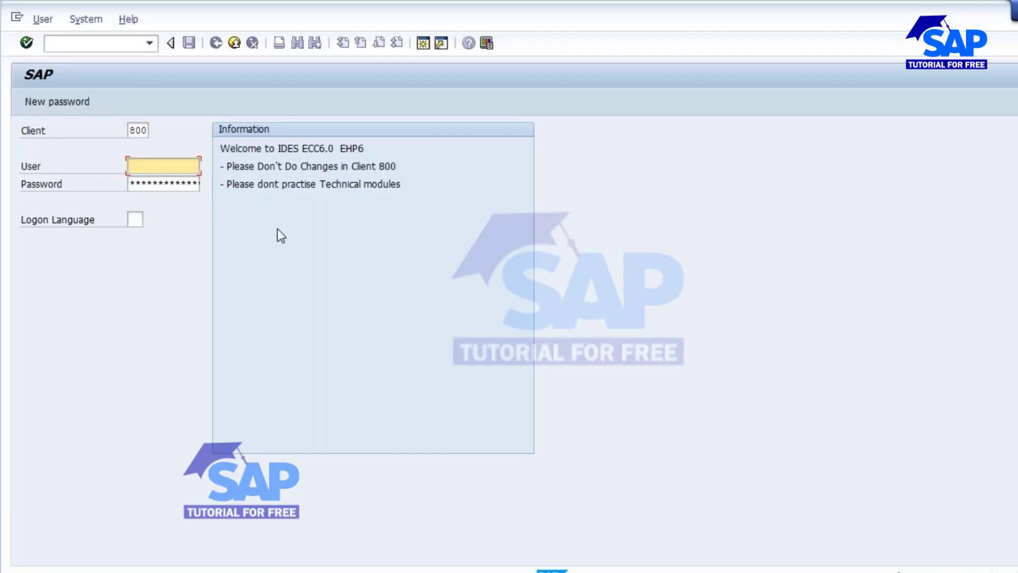
key("BackSpace")
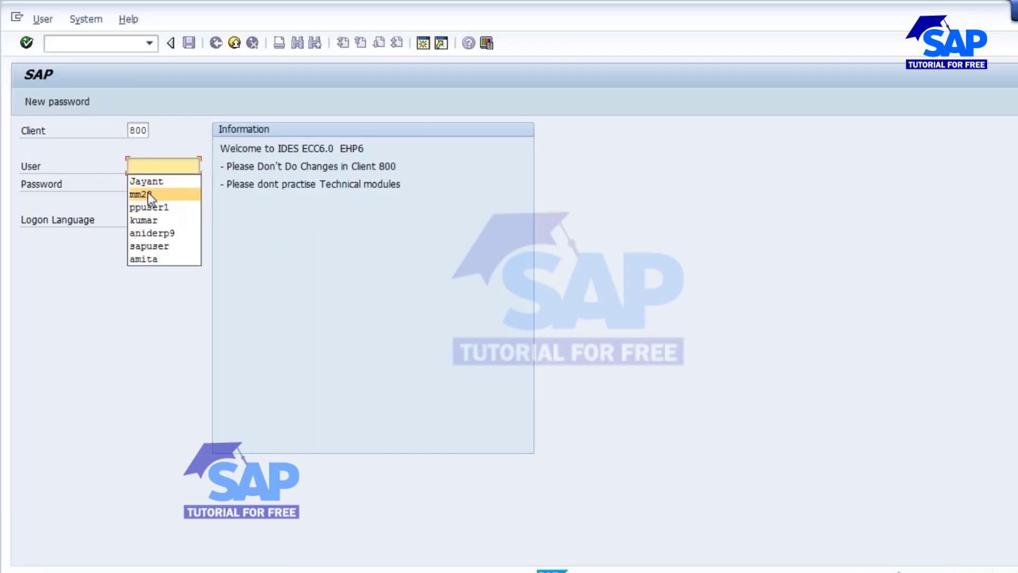
- Log on to client 800 with the saved user ID and the account password
left_click(154, 192)
key("Tab")
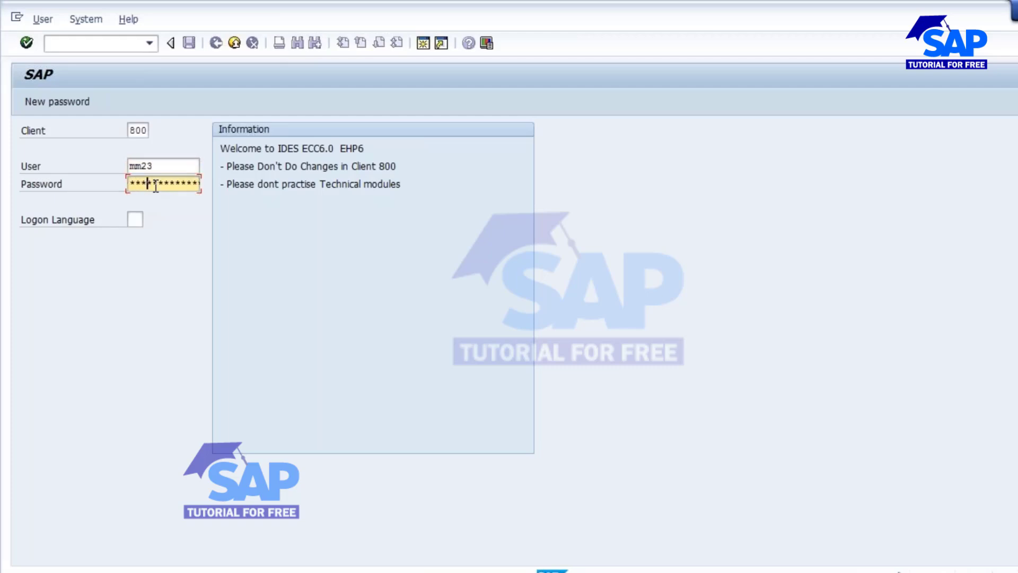
key("Return")
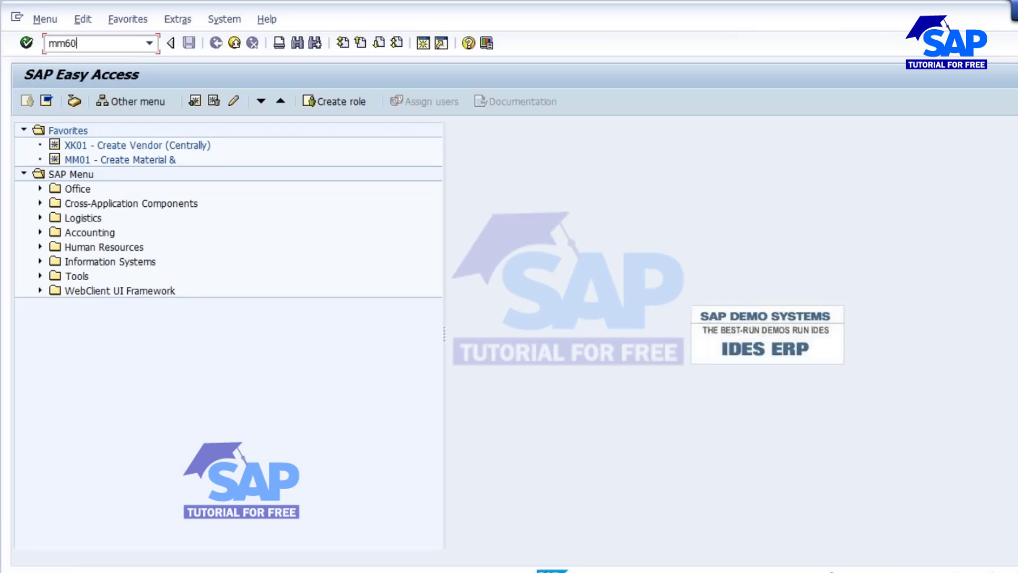
- Start transaction MM60 and enter plant 1000 in the materials list selection
key("Return")
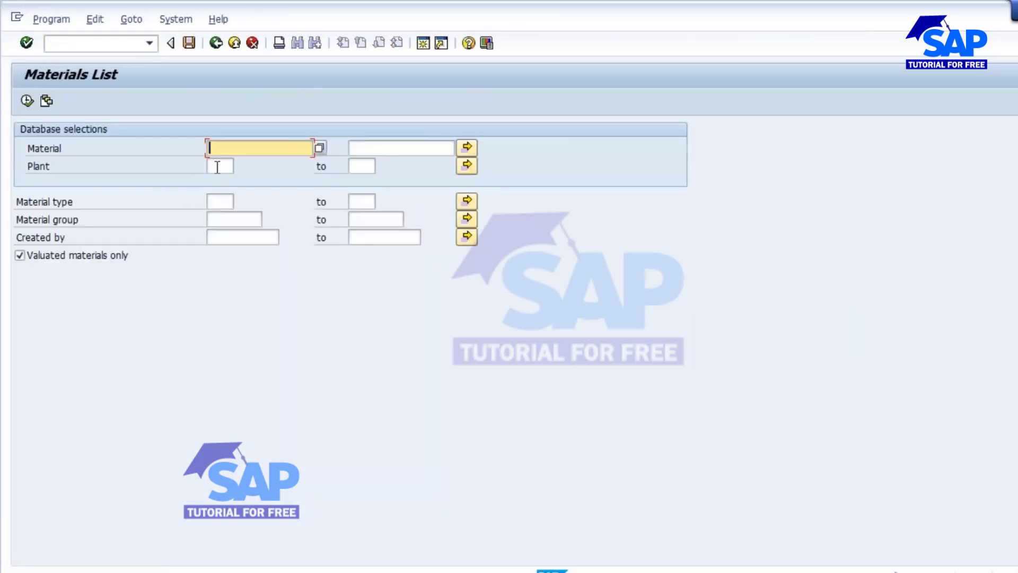
left_click(218, 167)
left_click(222, 166)
left_click(219, 179)
left_click(221, 201)
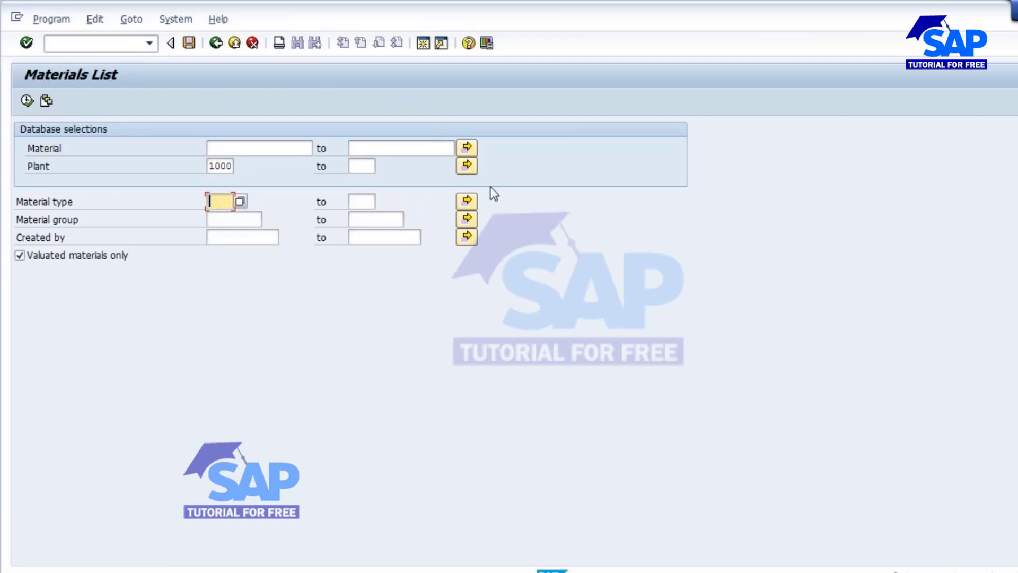
key("F8")
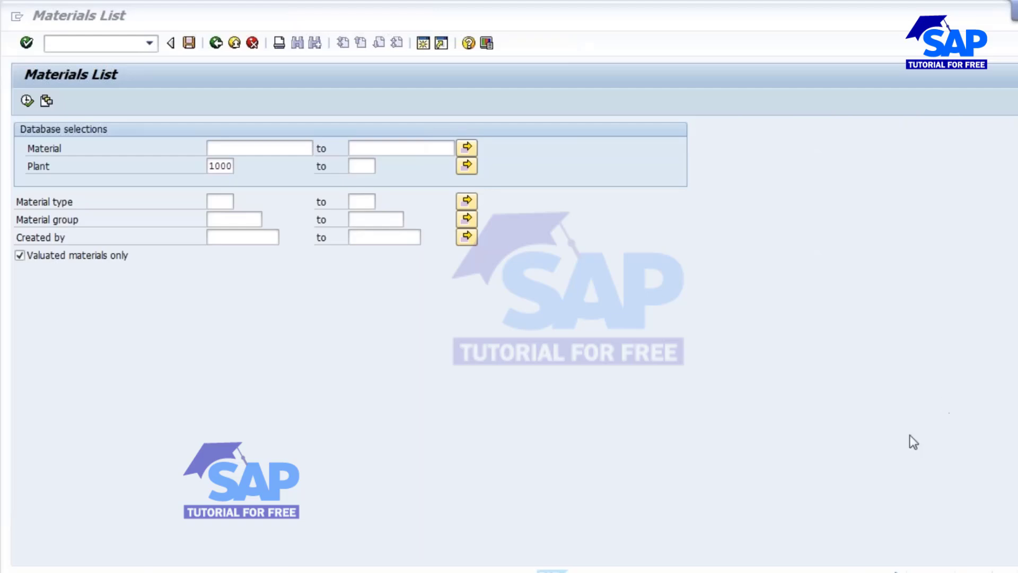
- Restrict the selection to material type FERT created by the current user and run the materials list
left_click(220, 208)
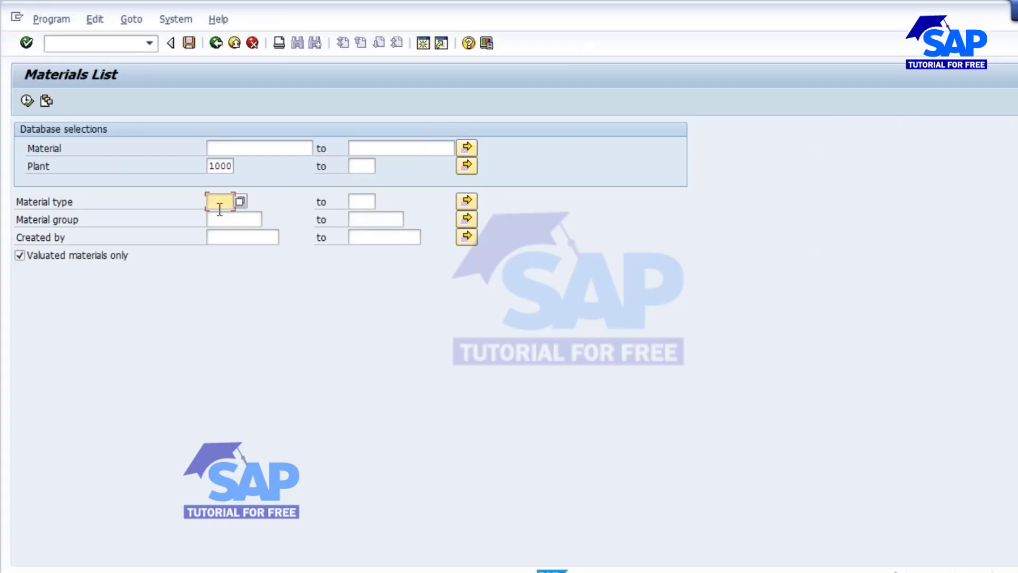
left_click(223, 218)
left_click(236, 237)
left_click(228, 265)
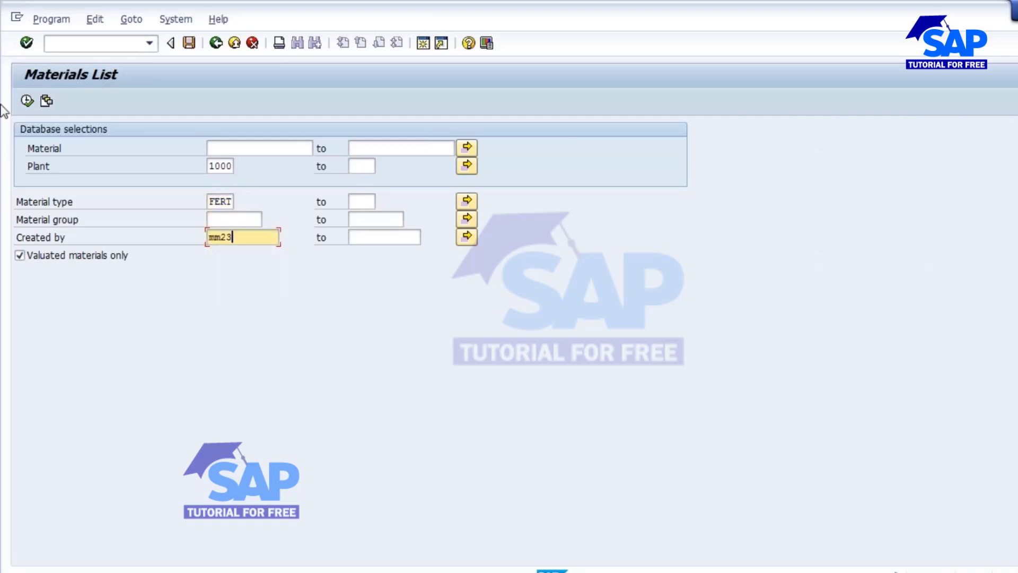
left_click(27, 101)
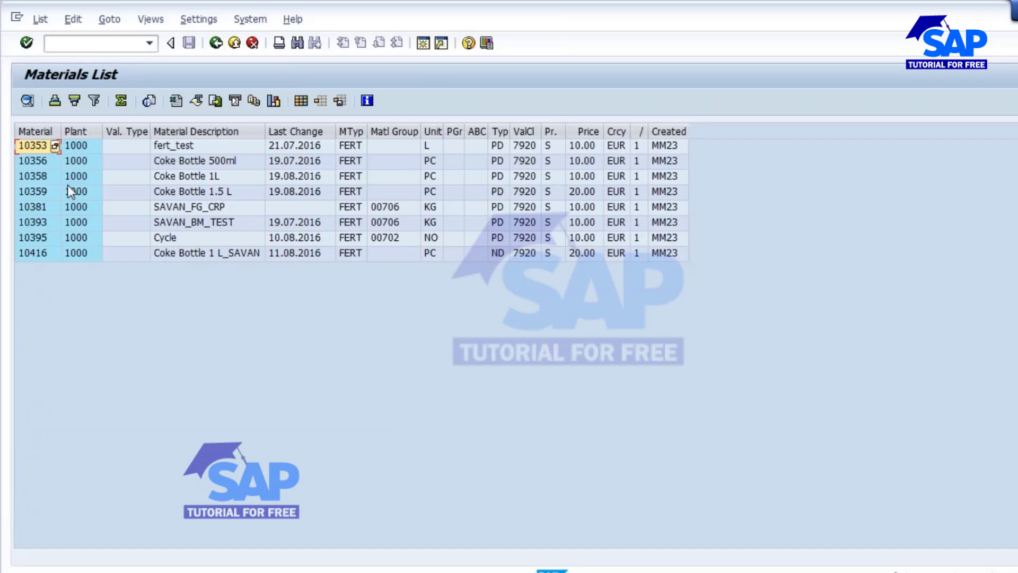
- Open a new session and start transaction MD04 for the stock/requirements list
left_click(424, 44)
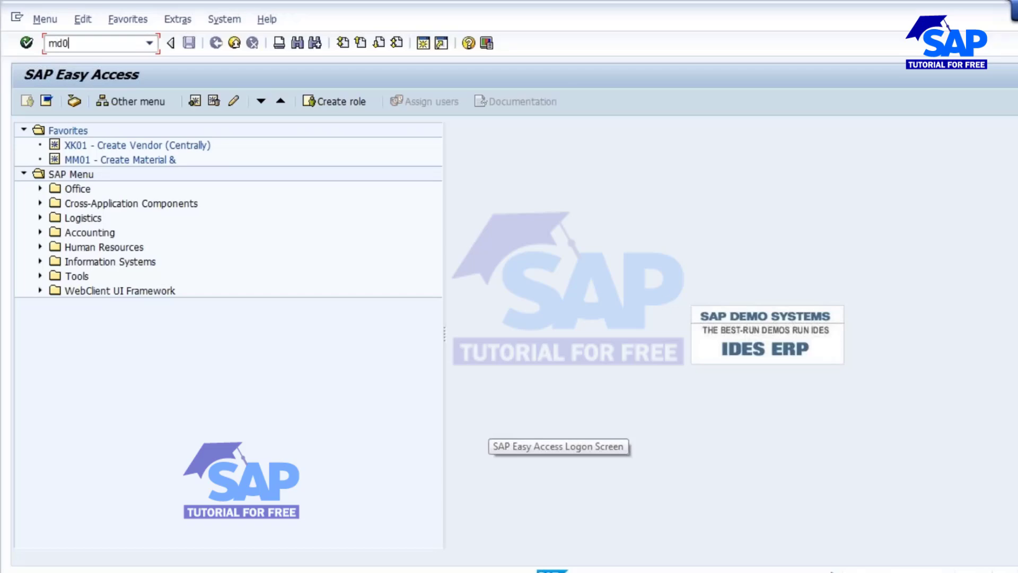
type("md0")
key("Return")
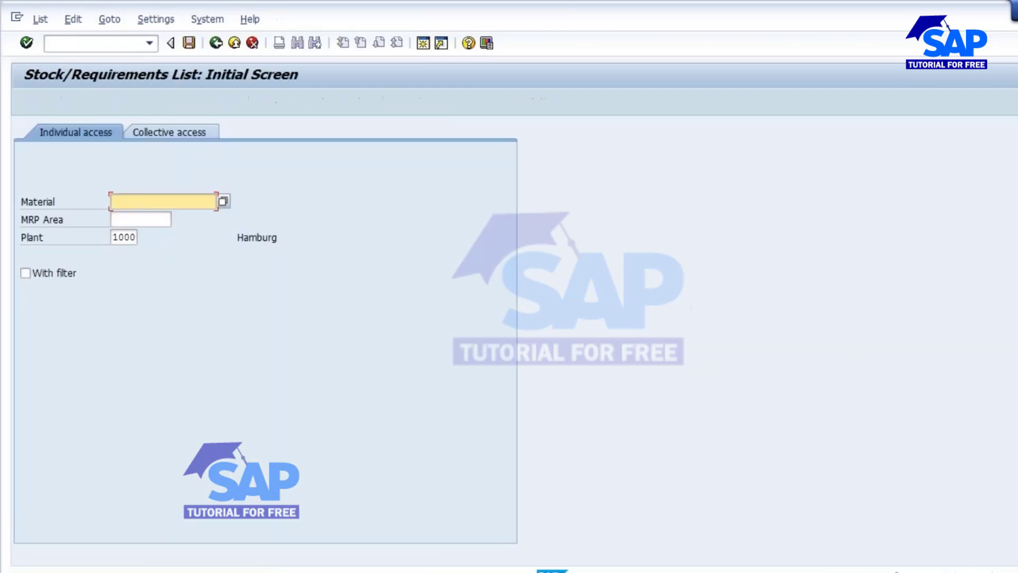
- Display the stock/requirements list for material 10358 in plant 1000
key("alt+Tab")
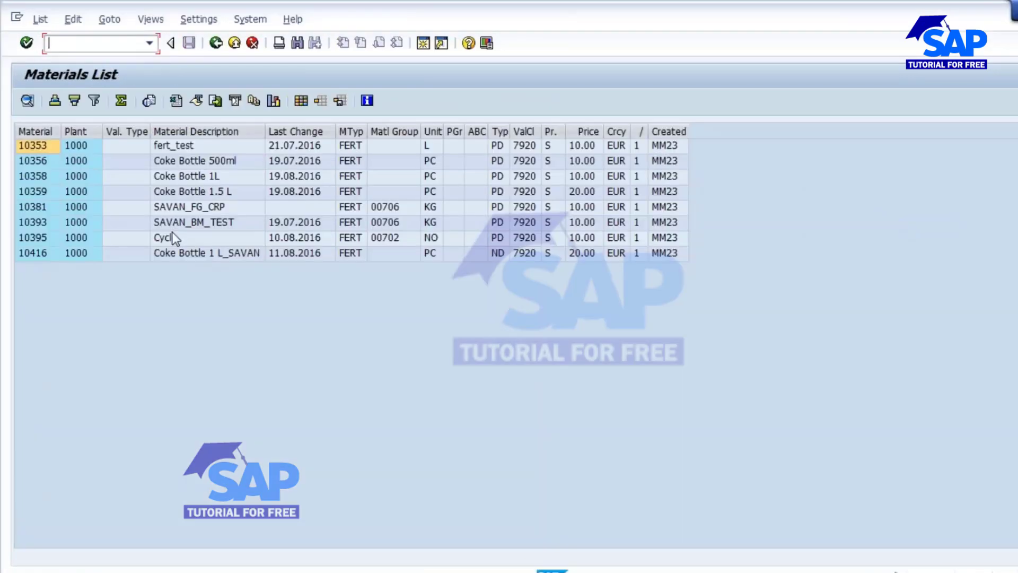
key("alt+Tab")
type("103")
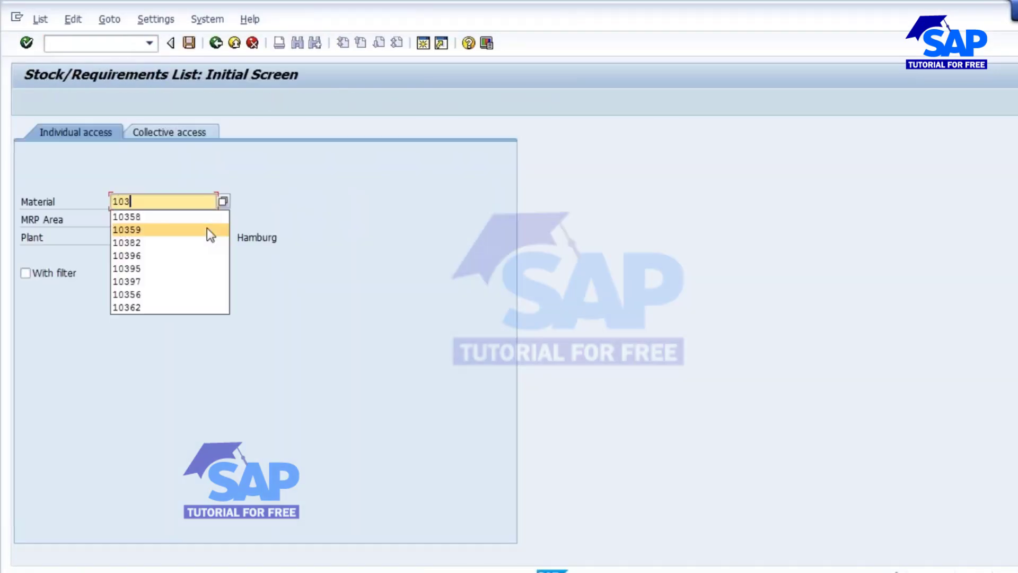
type("58")
key("Return")
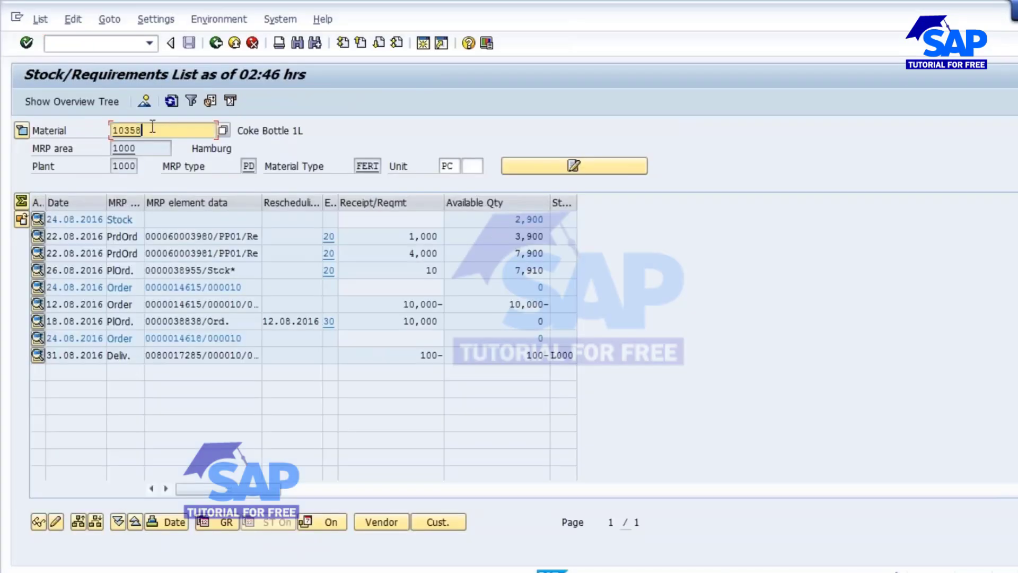
- Switch the stock/requirements list to material 10359
key("BackSpace")
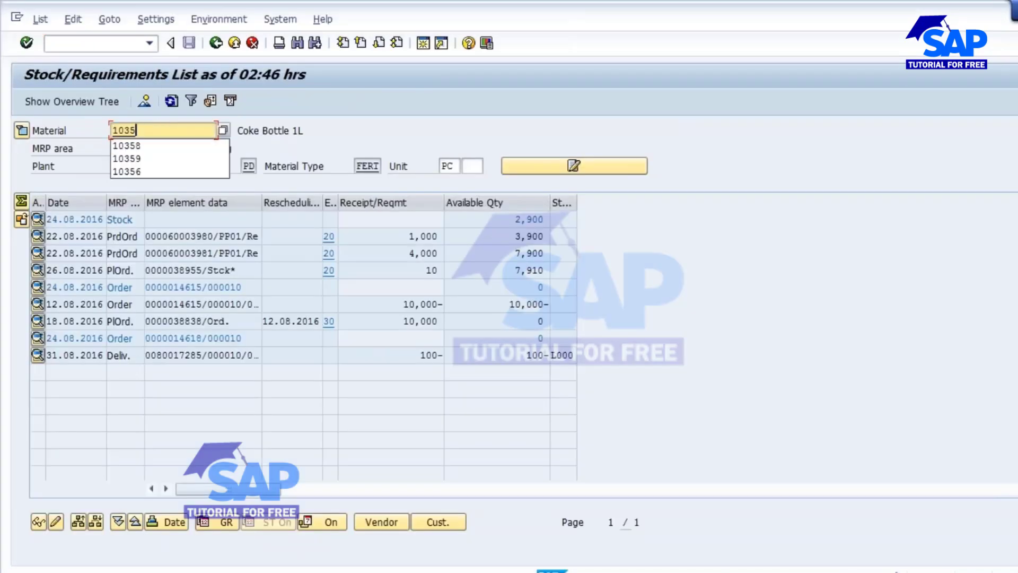
type("9")
key("Return")
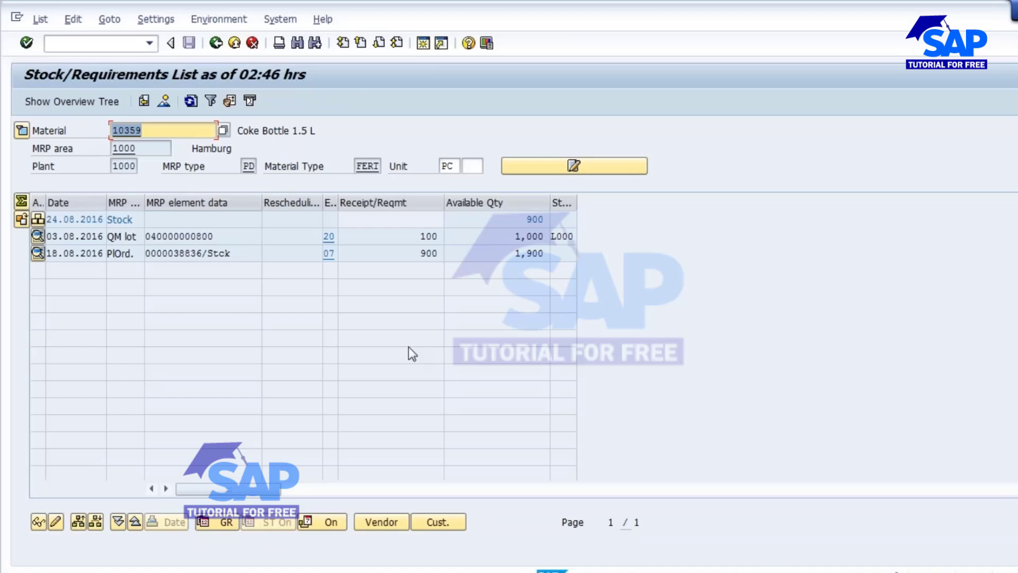
- Switch the stock/requirements list to material 10356
key("F3")
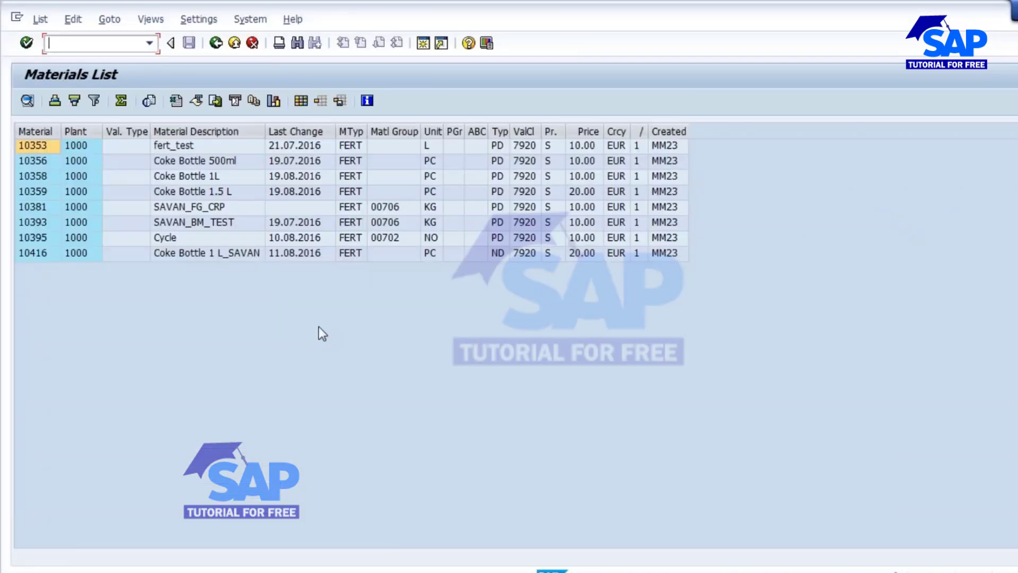
key("alt+Tab")
key("BackSpace")
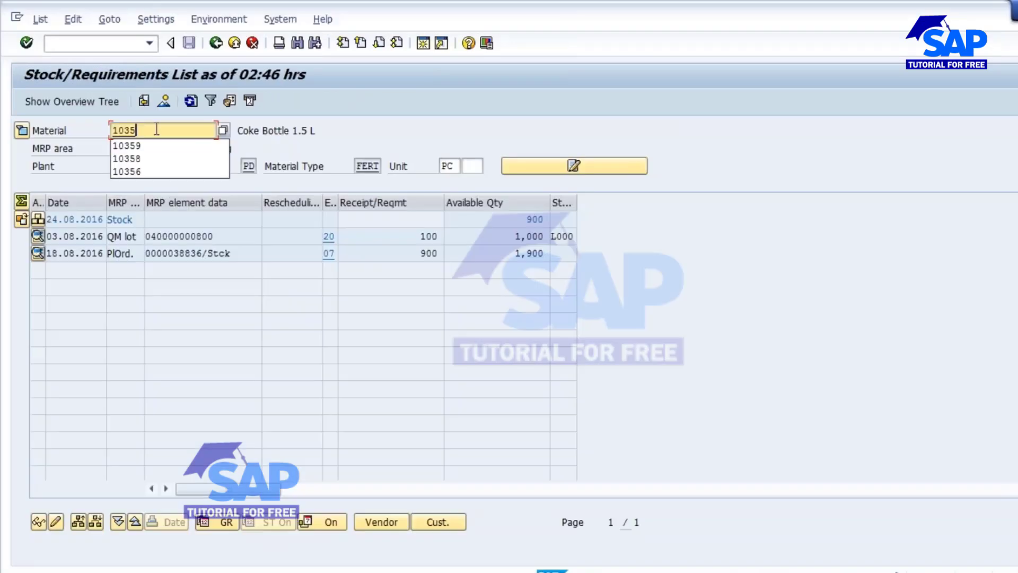
type("6")
key("Return")
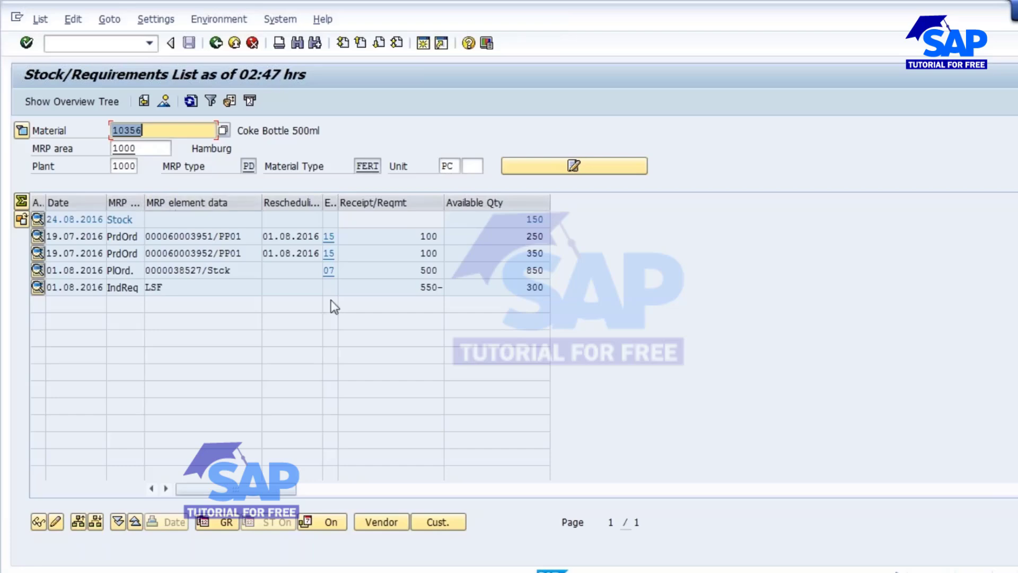
- Open production order 60003951 in change mode, set it technically complete, save, and refresh the list
left_click(187, 236)
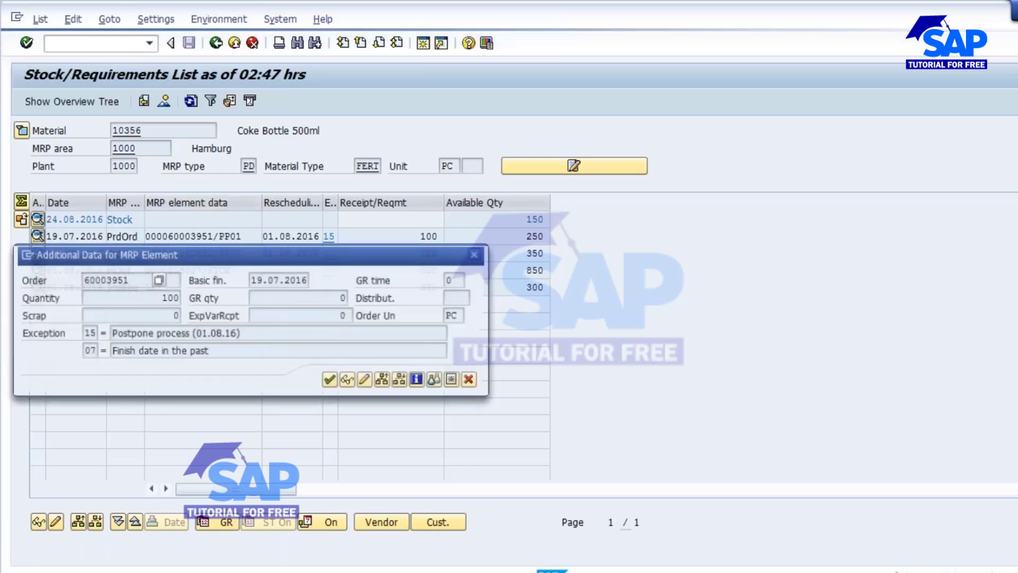
left_click(365, 380)
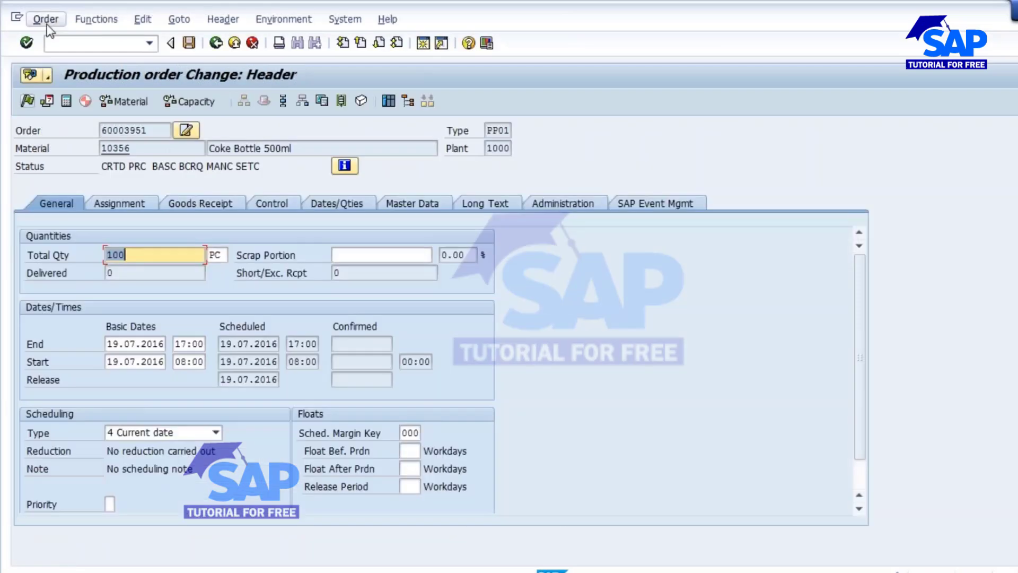
left_click(46, 20)
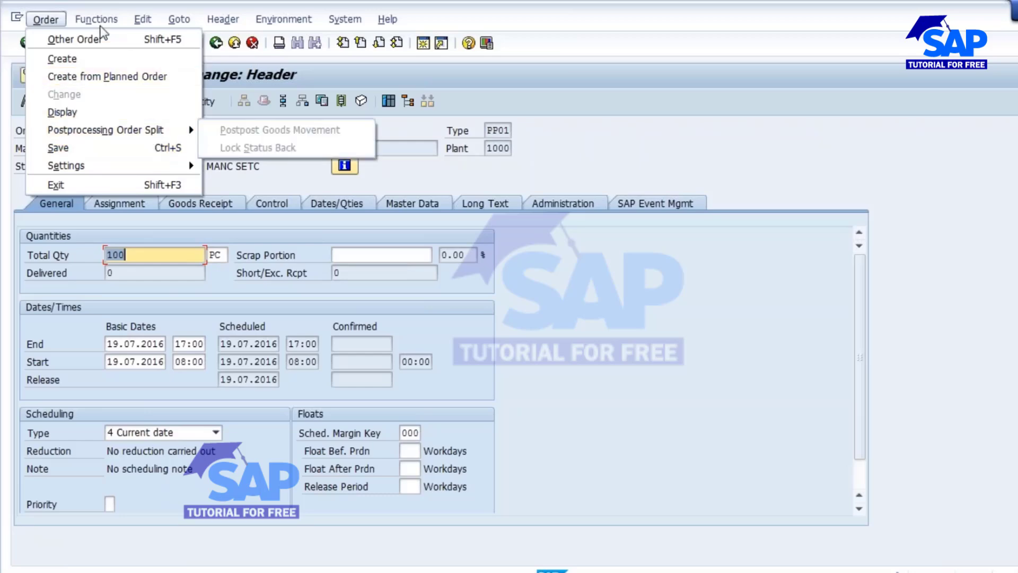
mouse_move(101, 21)
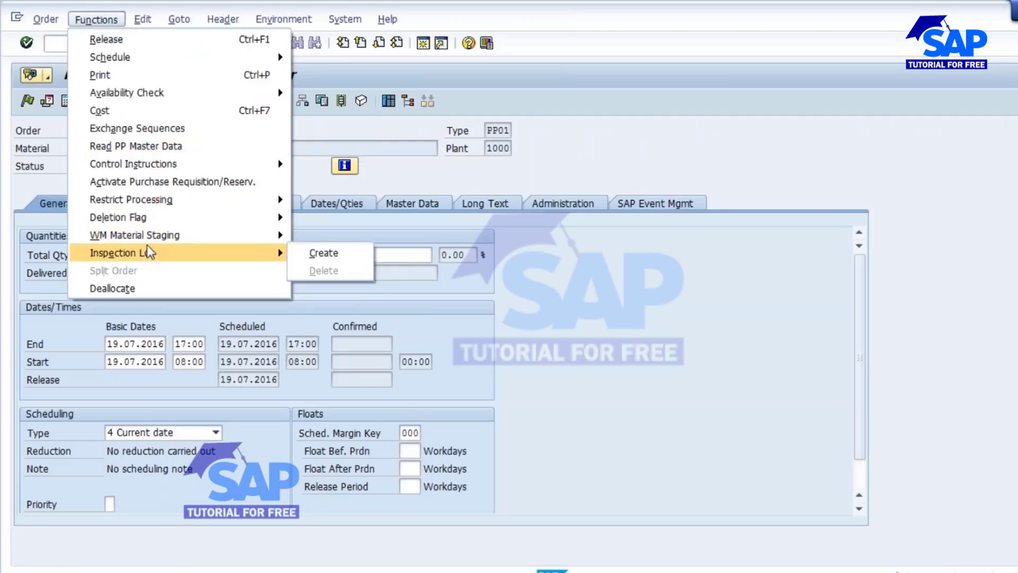
mouse_move(146, 199)
left_click(362, 237)
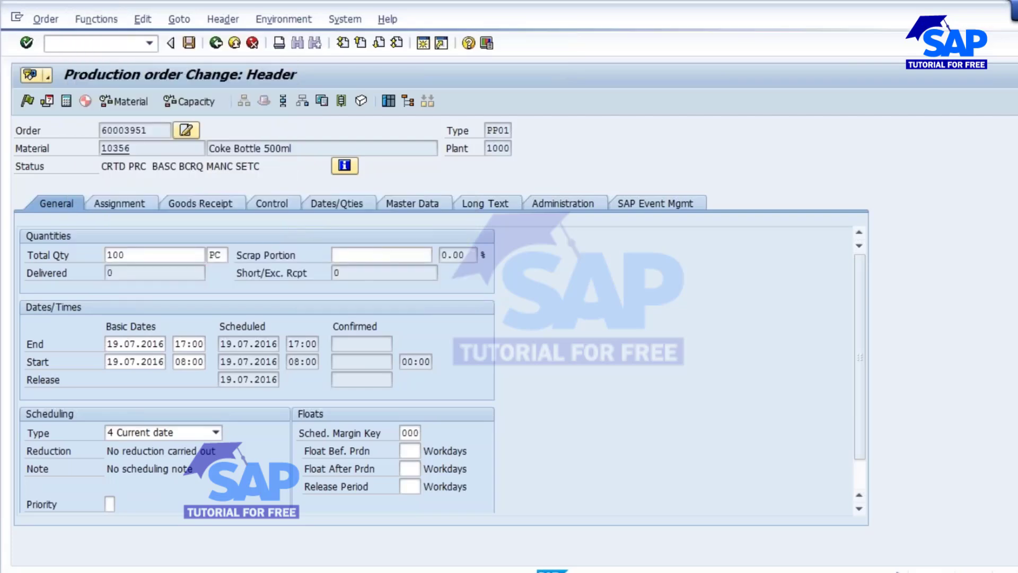
left_click(189, 43)
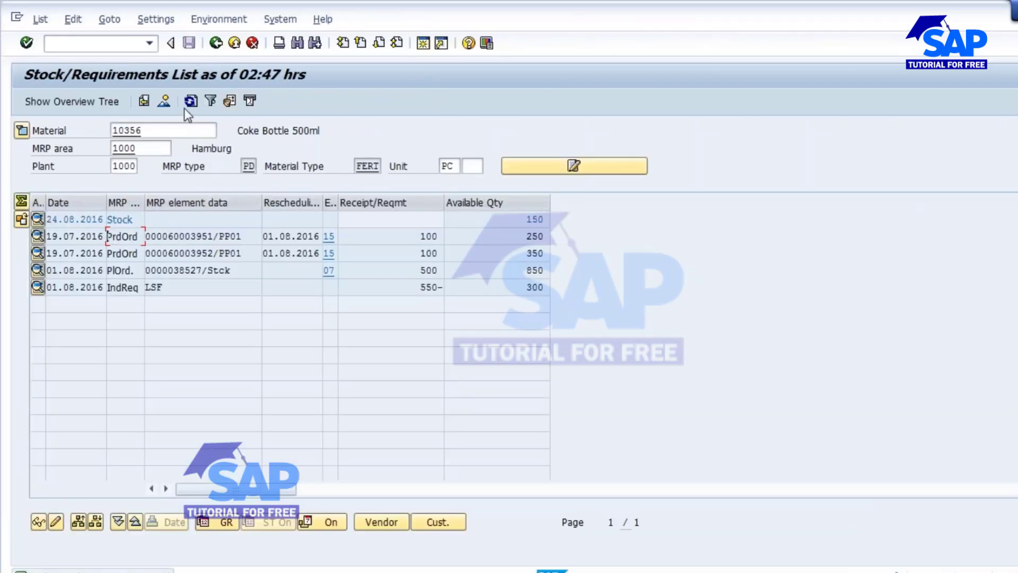
left_click(190, 102)
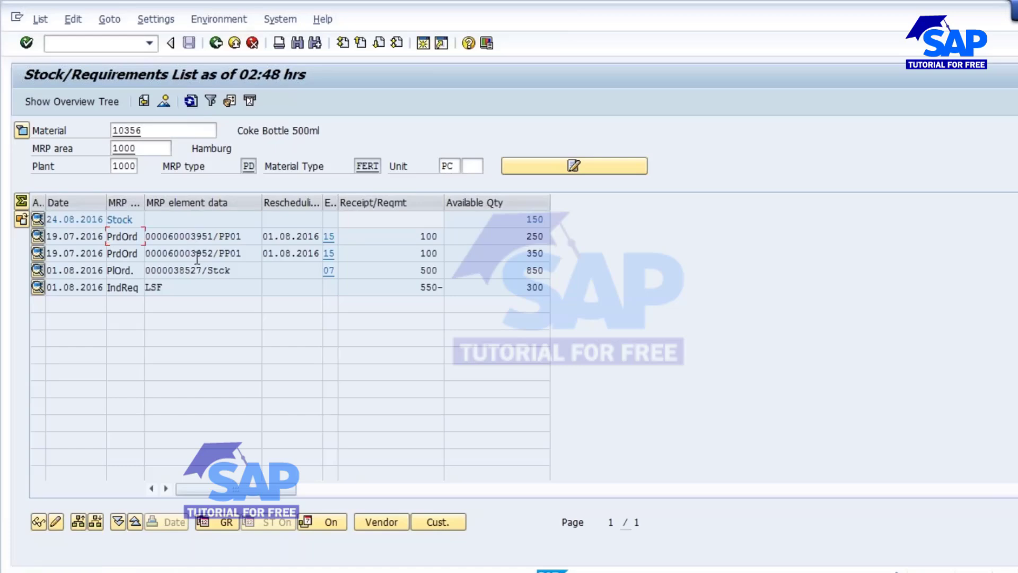
left_click(192, 100)
- Open production order 60003952 in change mode, set it technically complete, and save it
left_click(192, 236)
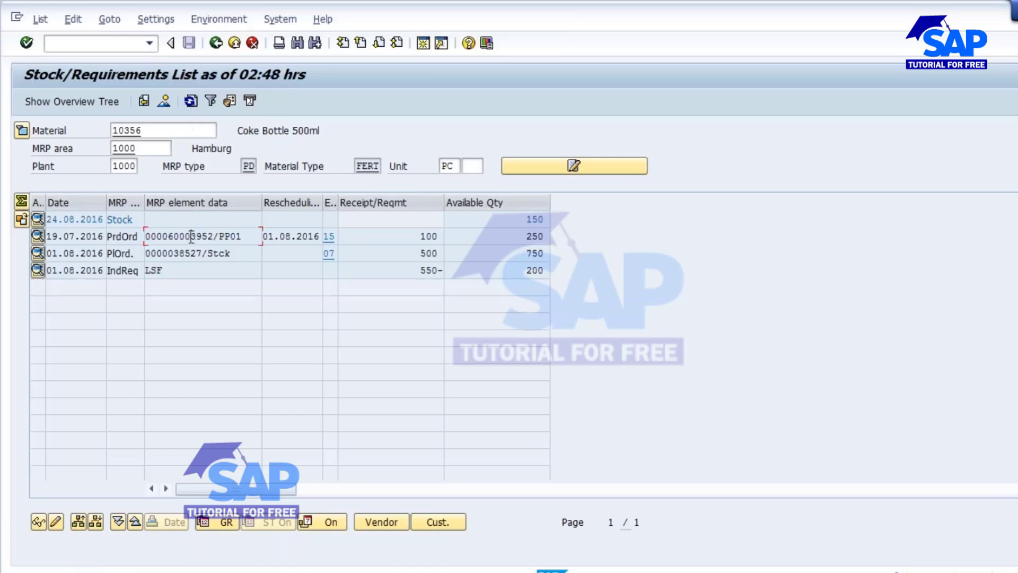
double_click(192, 236)
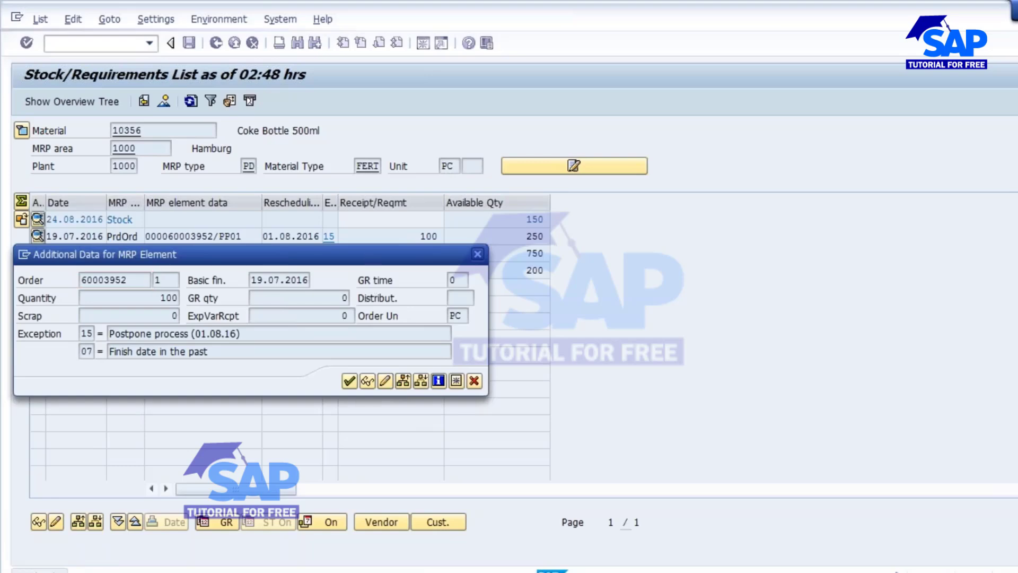
left_click(384, 380)
left_click(39, 22)
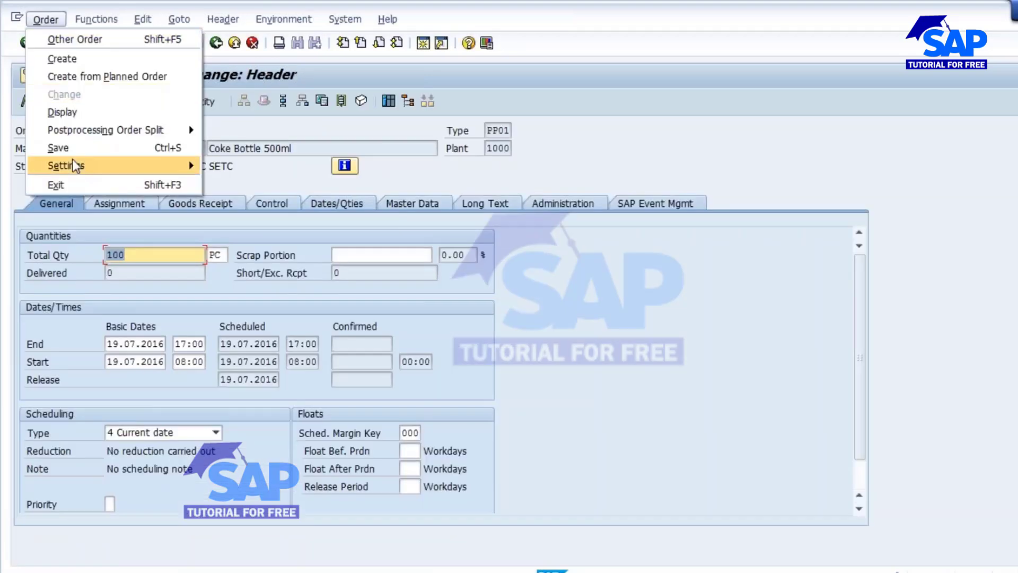
mouse_move(122, 131)
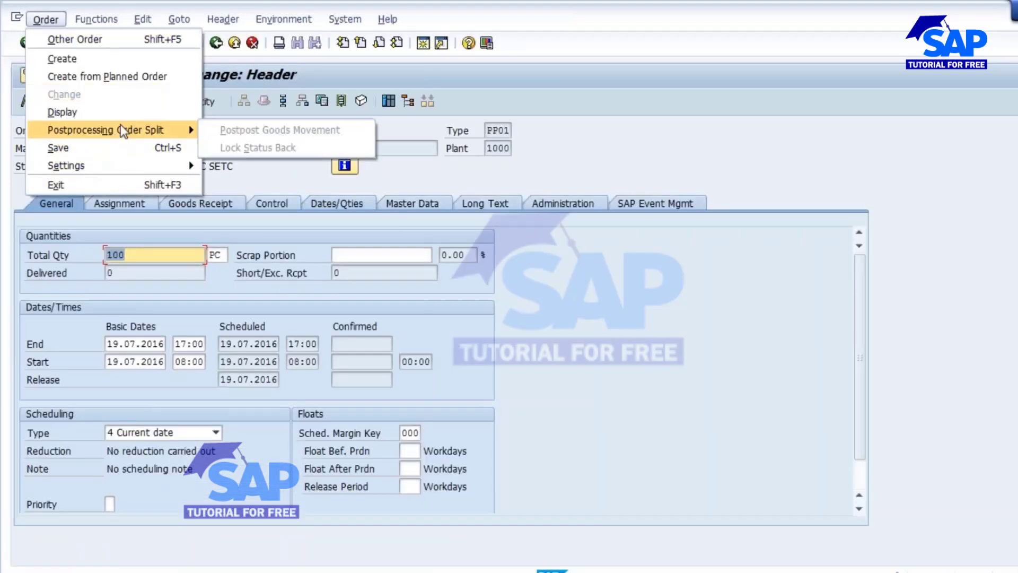
left_click(96, 19)
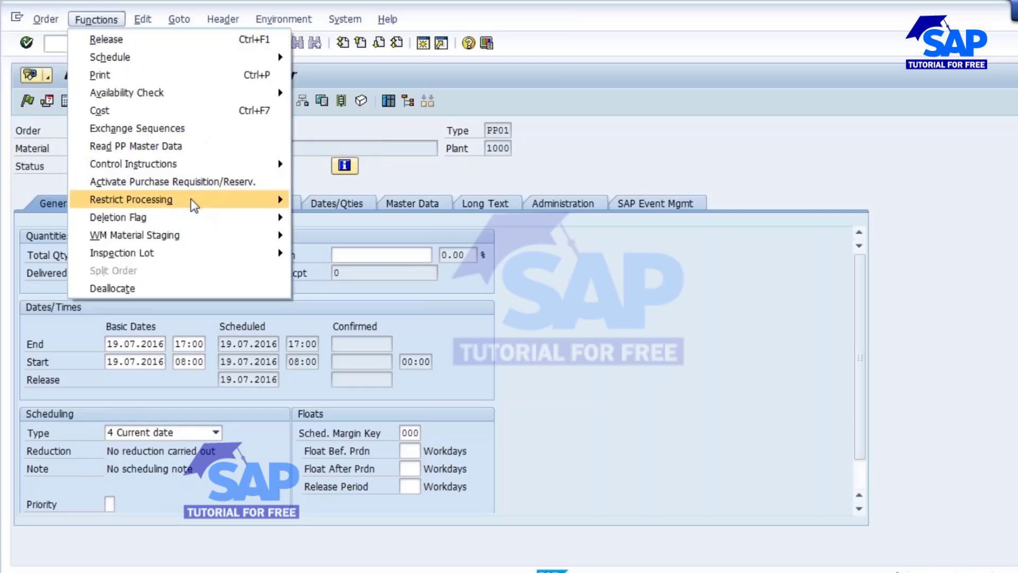
mouse_move(190, 200)
left_click(364, 237)
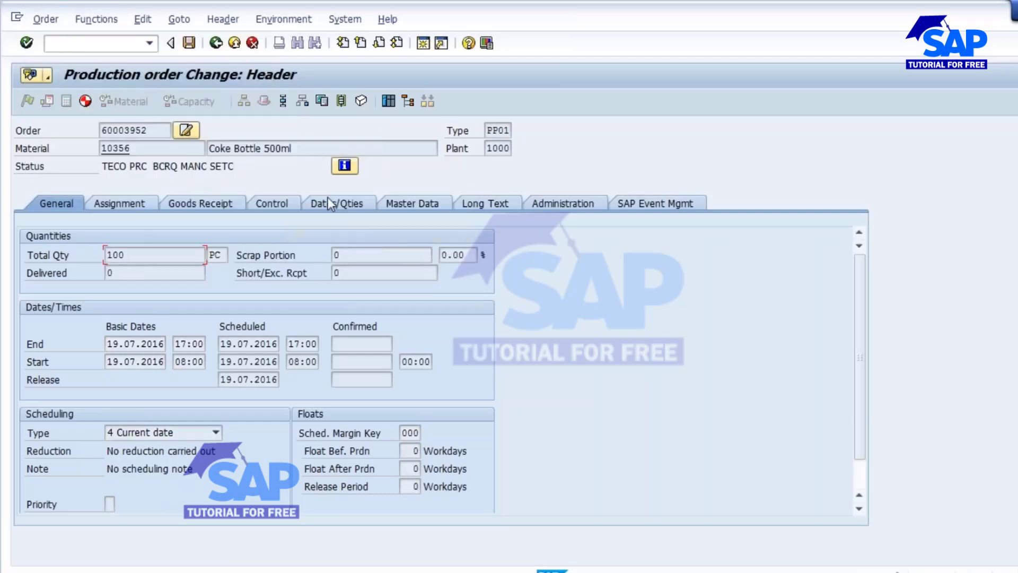
left_click(189, 43)
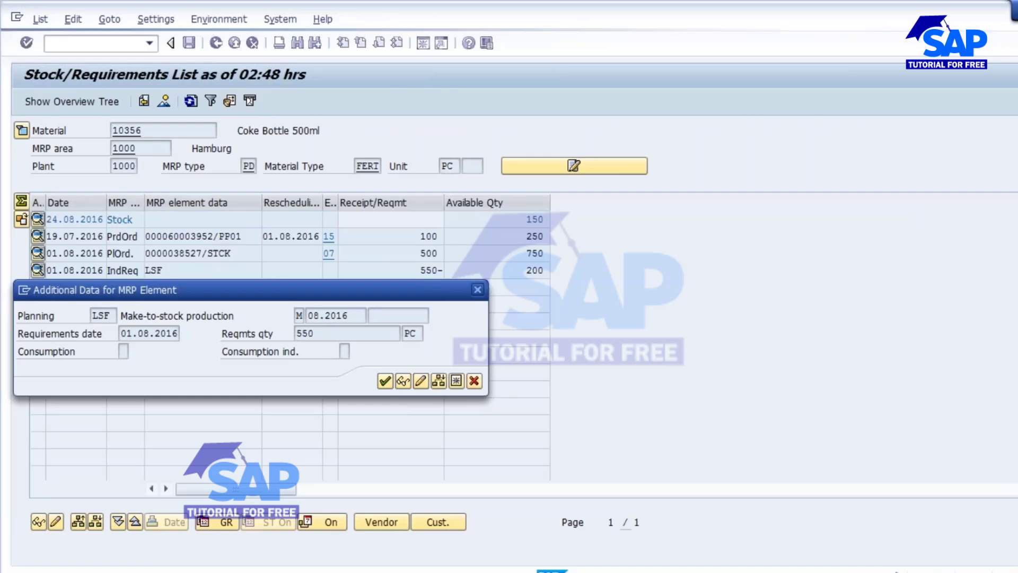
- Delete the 550-piece planned independent requirement of material 10356 in the planning table, save, and refresh the list
left_click(421, 381)
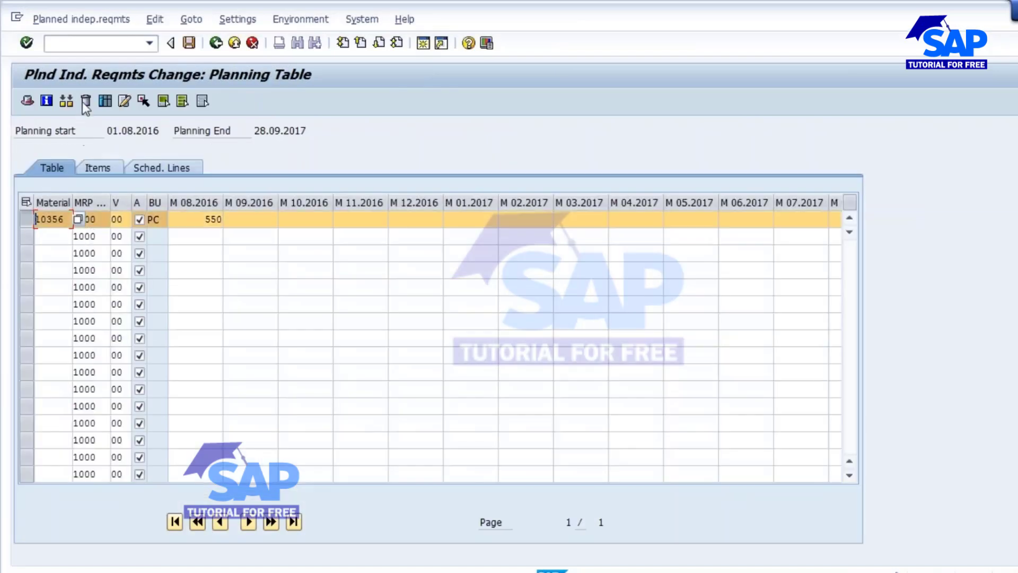
left_click(84, 102)
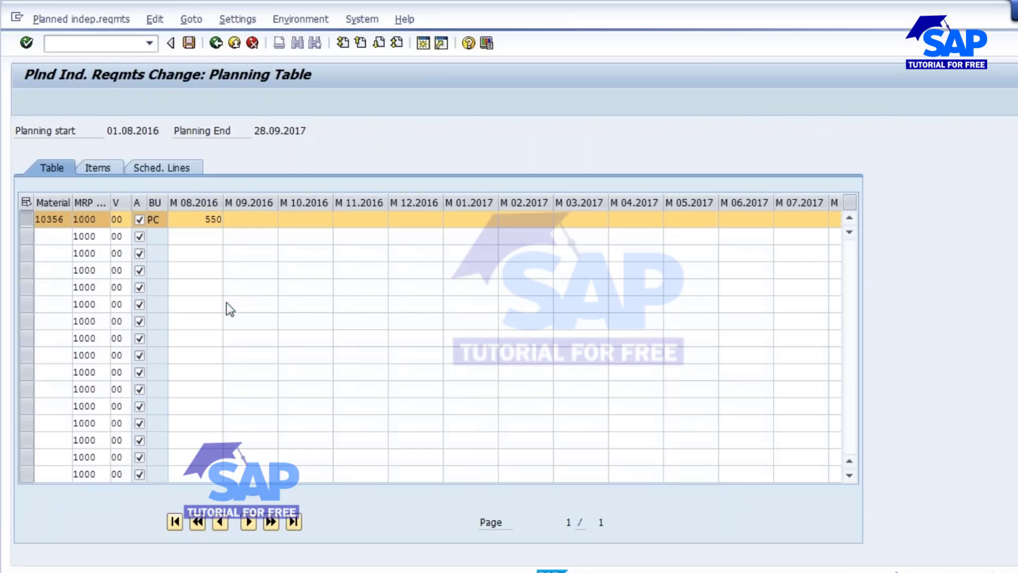
left_click(216, 313)
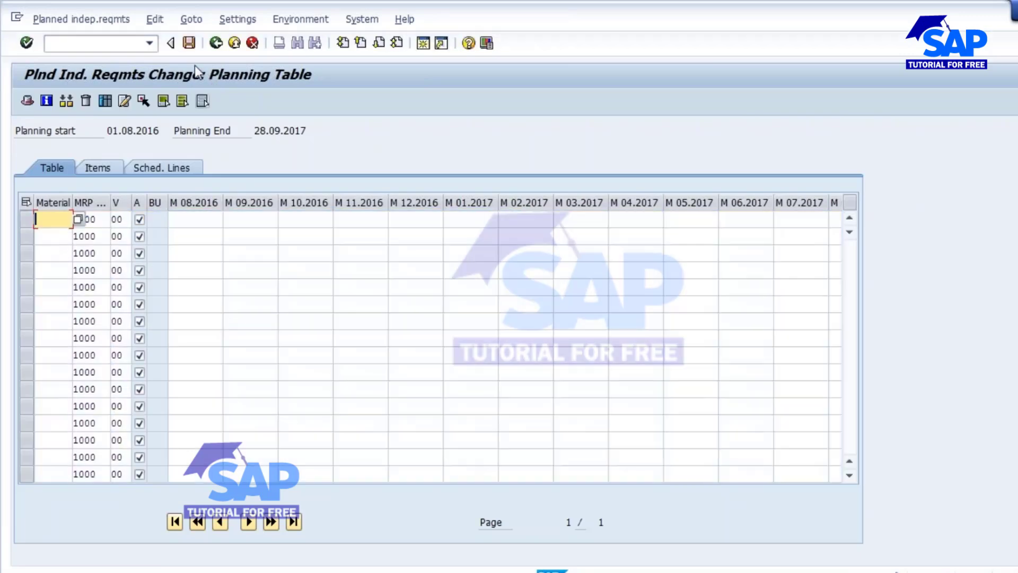
left_click(187, 41)
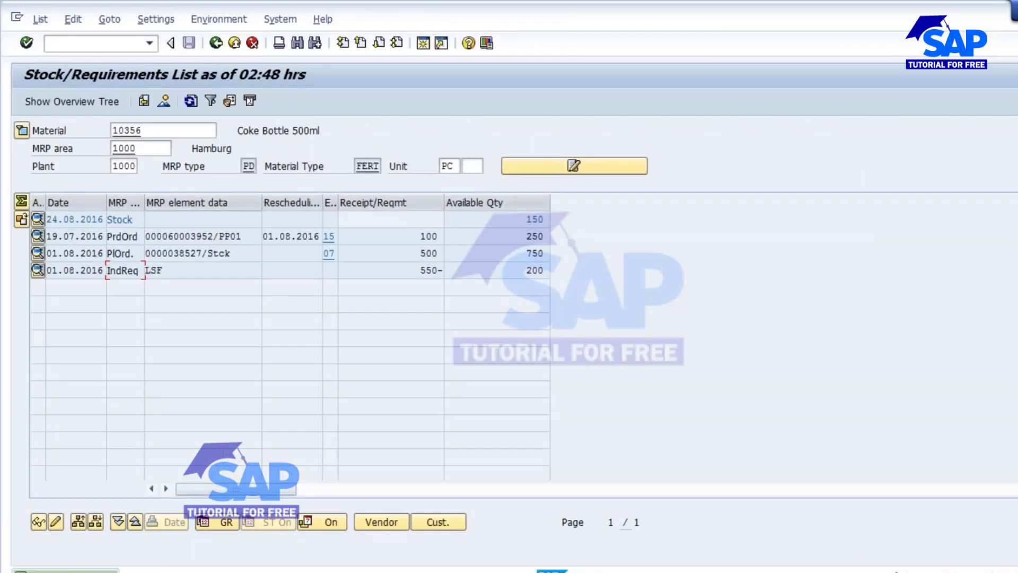
left_click(191, 100)
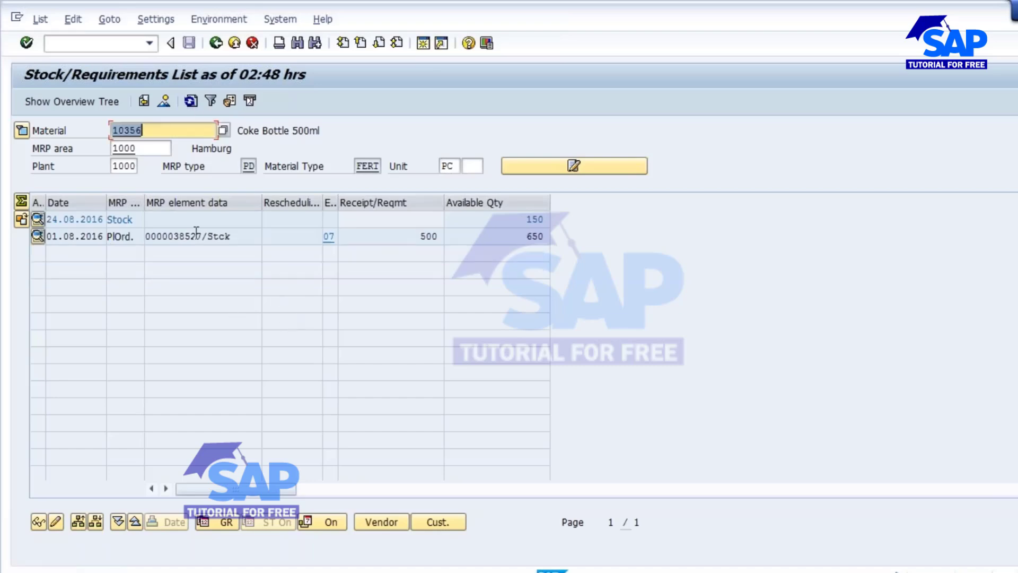
- Open planned order 38527 in change mode, delete it, and refresh the stock/requirements list
left_click(38, 235)
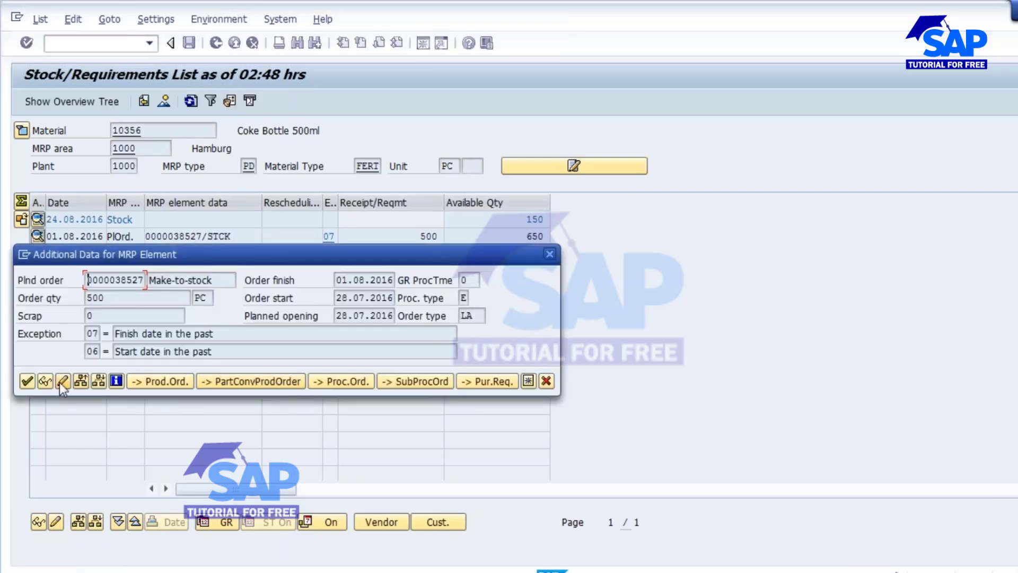
left_click(62, 381)
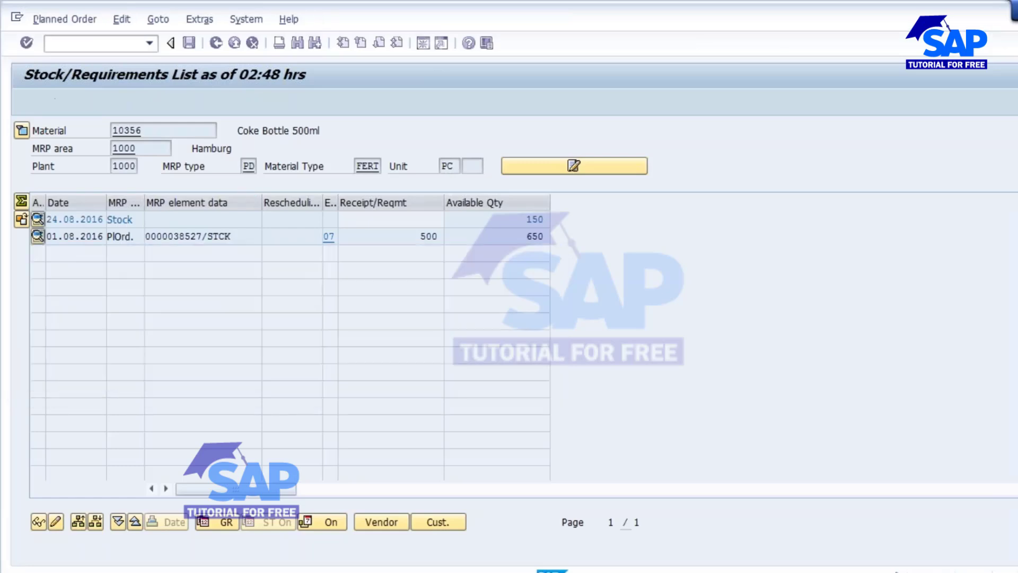
left_click(28, 102)
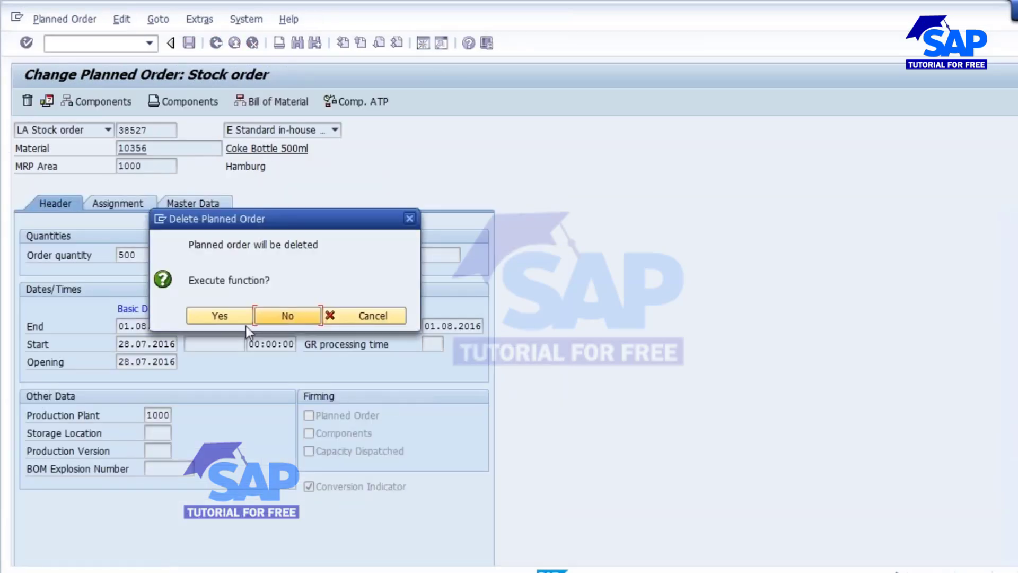
left_click(246, 326)
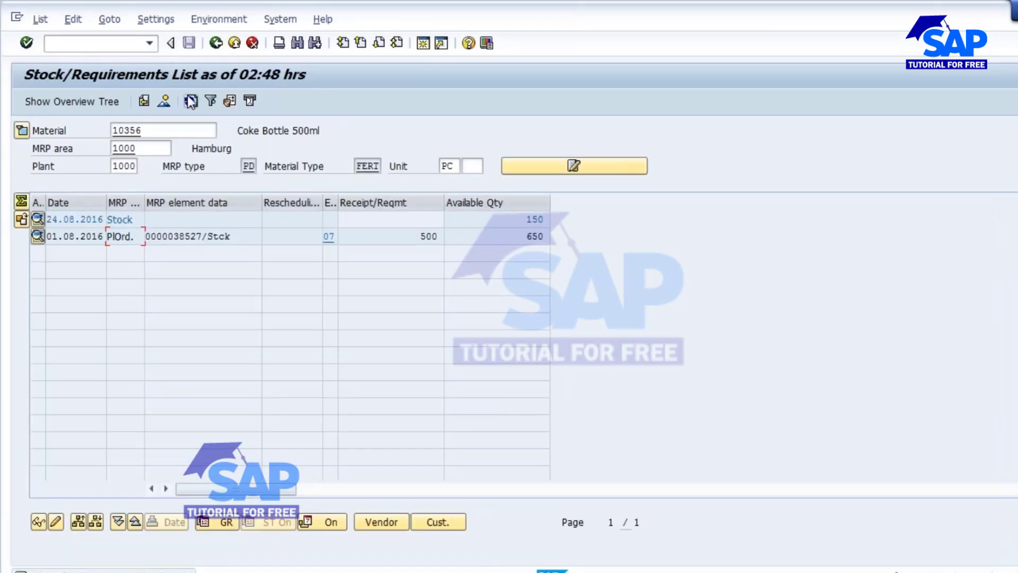
left_click(191, 101)
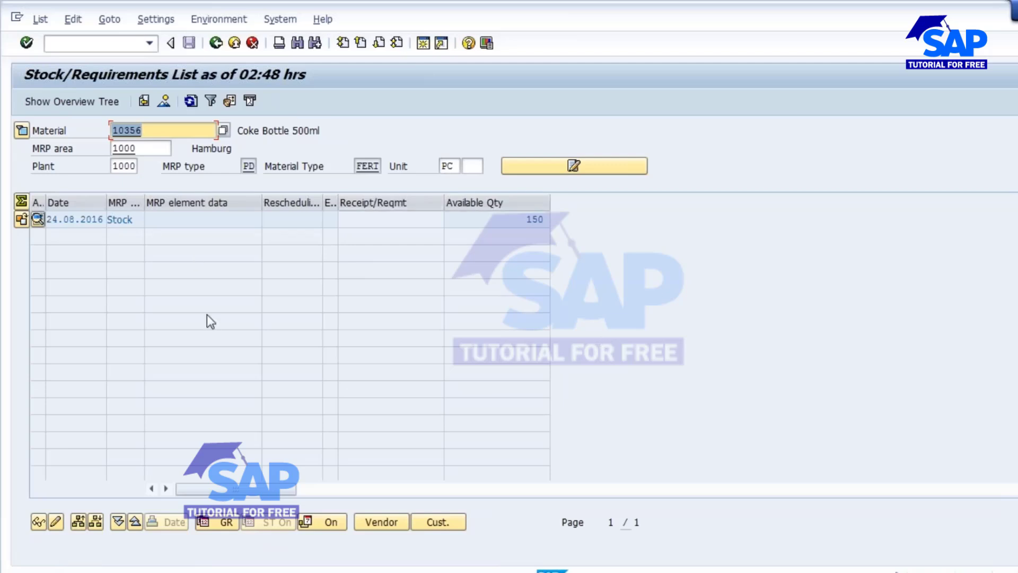
- Open material 10356 with MM02 in change mode for plant 1000, selecting the MRP 3 view
left_click_drag(528, 222, 585, 221)
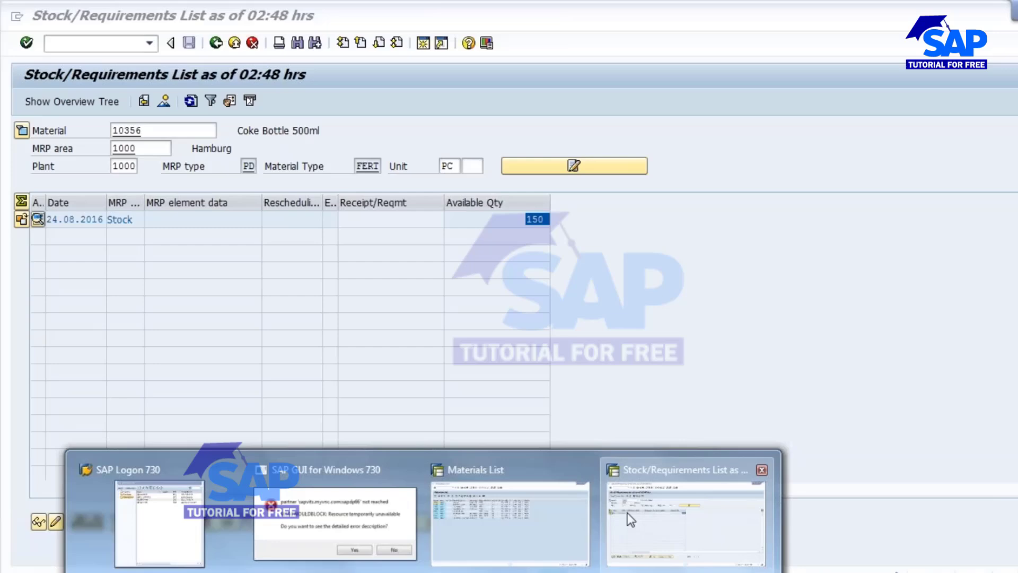
left_click(678, 523)
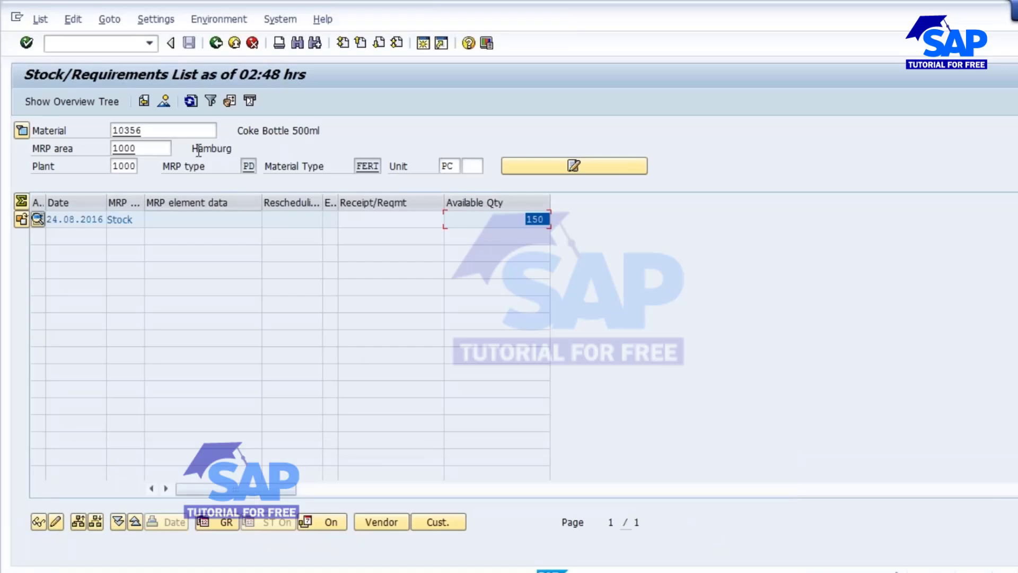
left_click(113, 131)
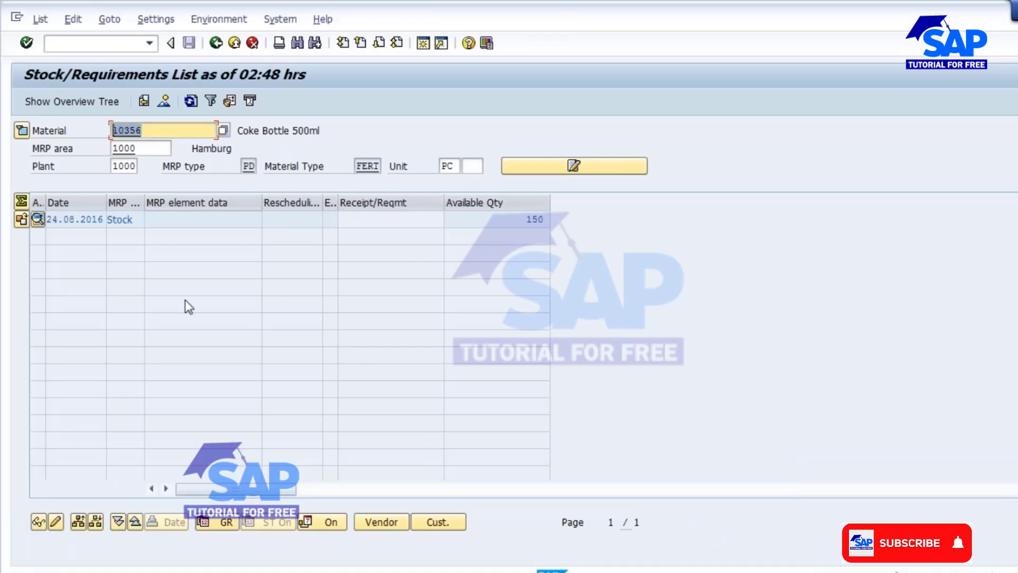
left_click(424, 44)
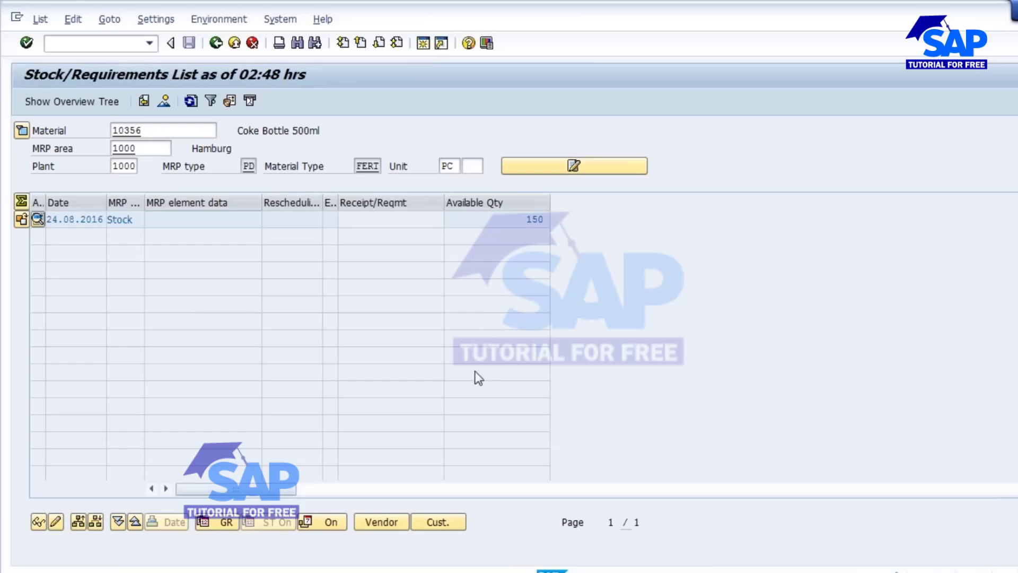
type("mm02")
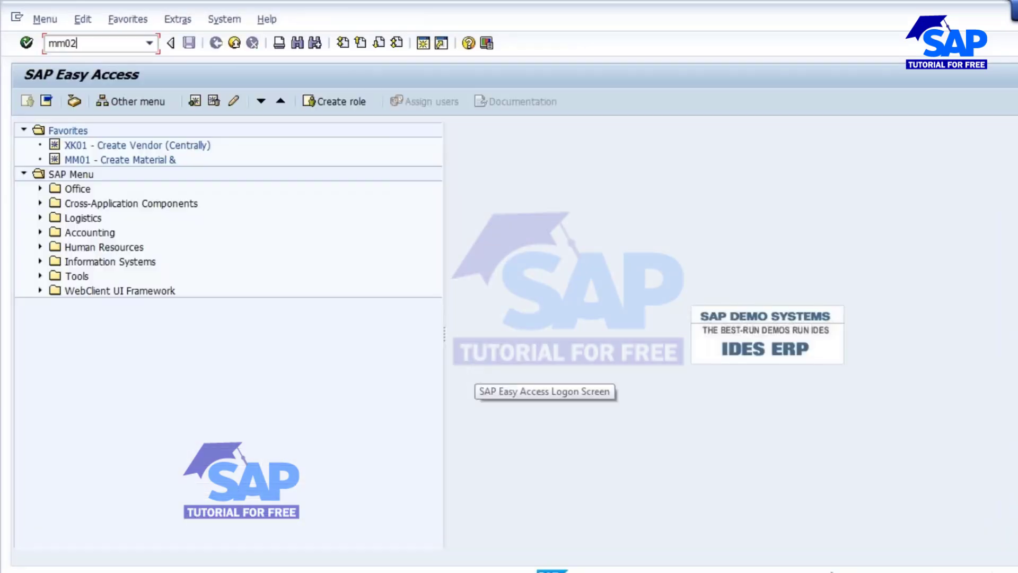
key("Return")
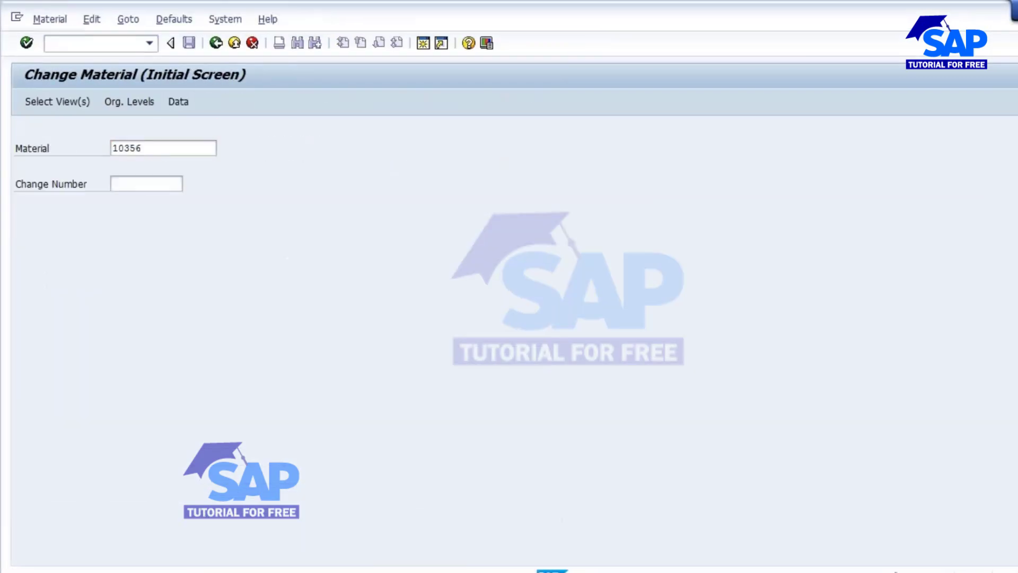
key("Return")
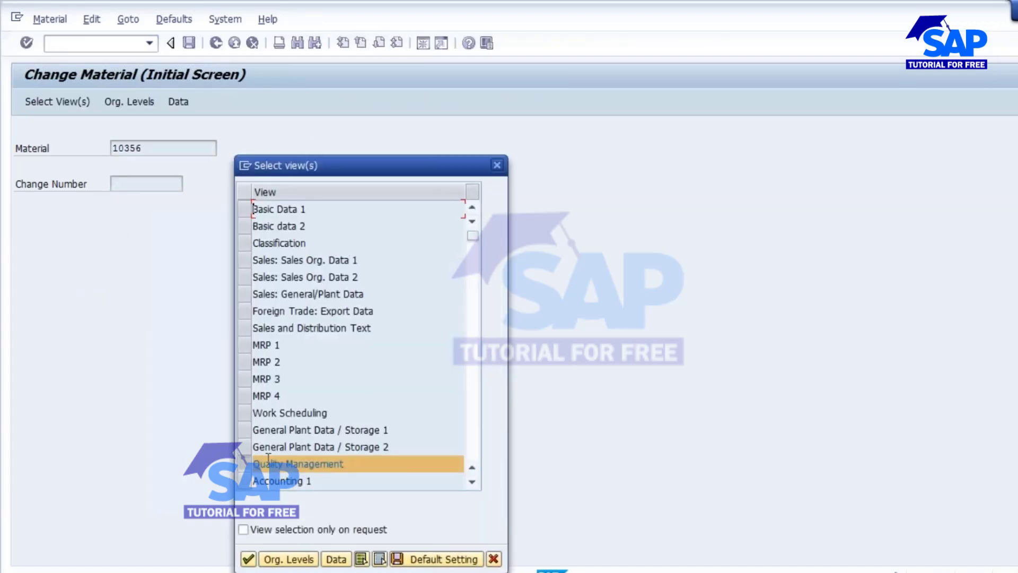
left_click(244, 471)
left_click(247, 382)
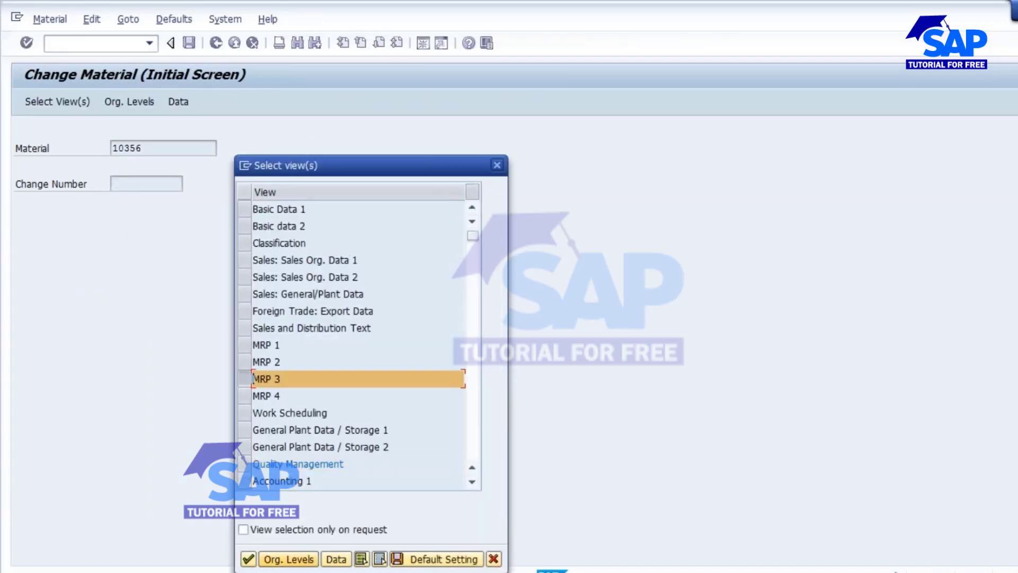
key("Return")
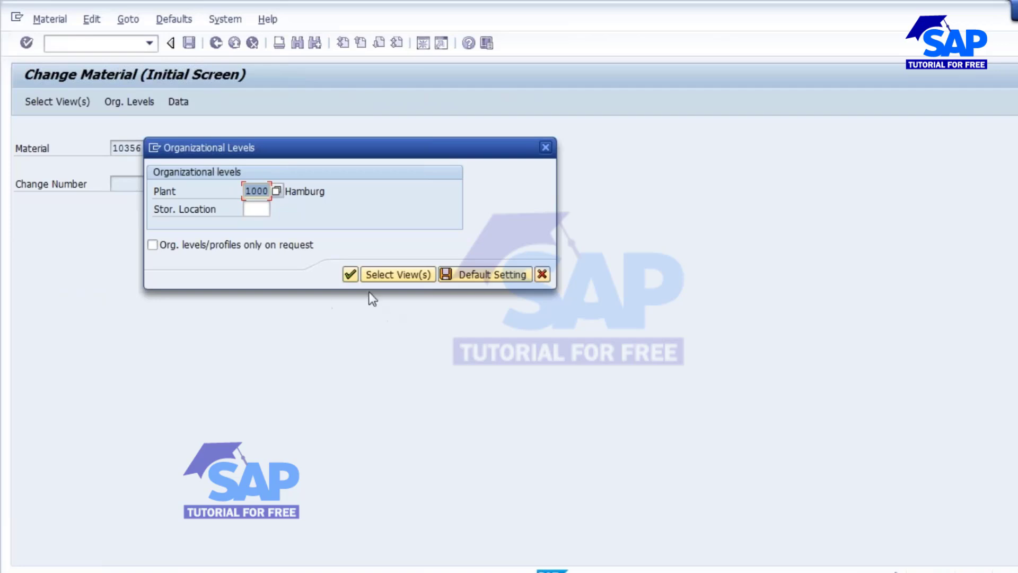
left_click(351, 275)
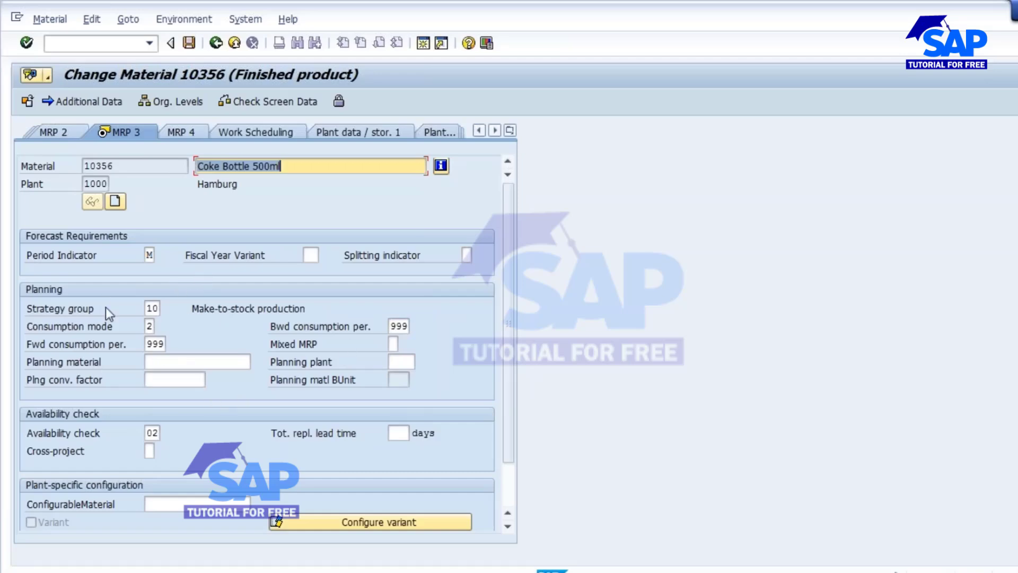
- Set the strategy group to 11 and the mixed MRP indicator to 2 gross requirements planning
left_click(153, 309)
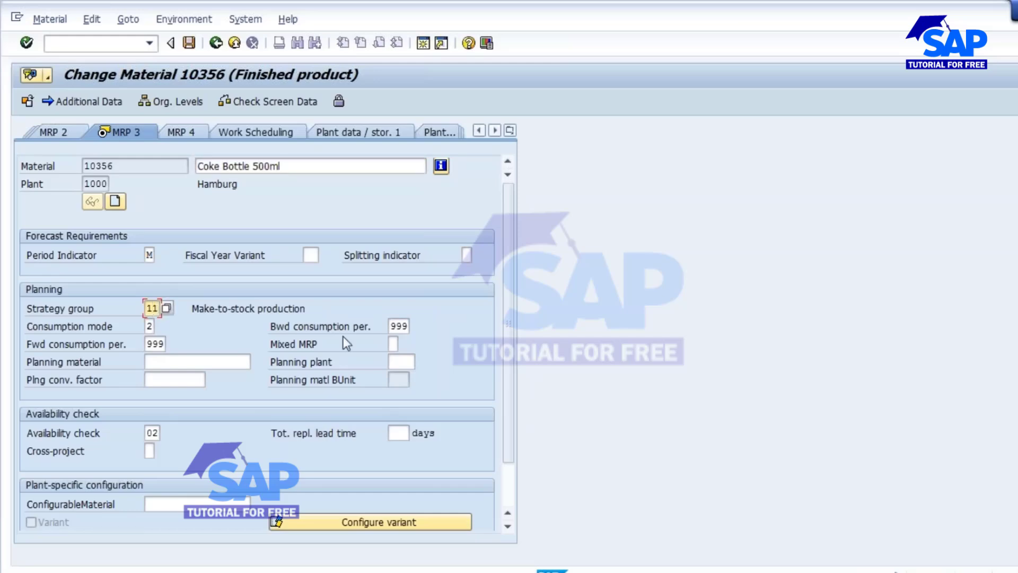
left_click(148, 327)
left_click(153, 343)
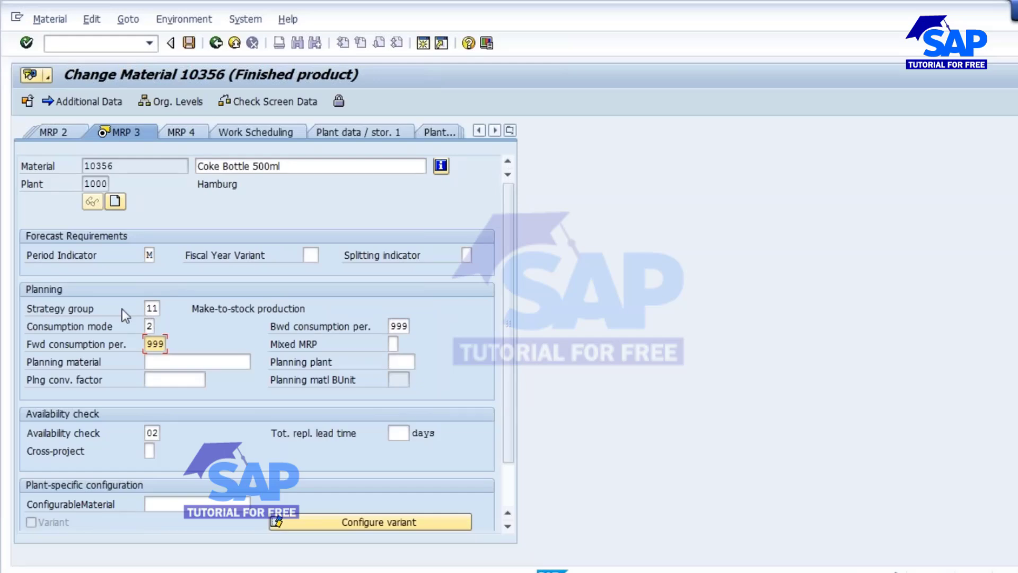
left_click(393, 345)
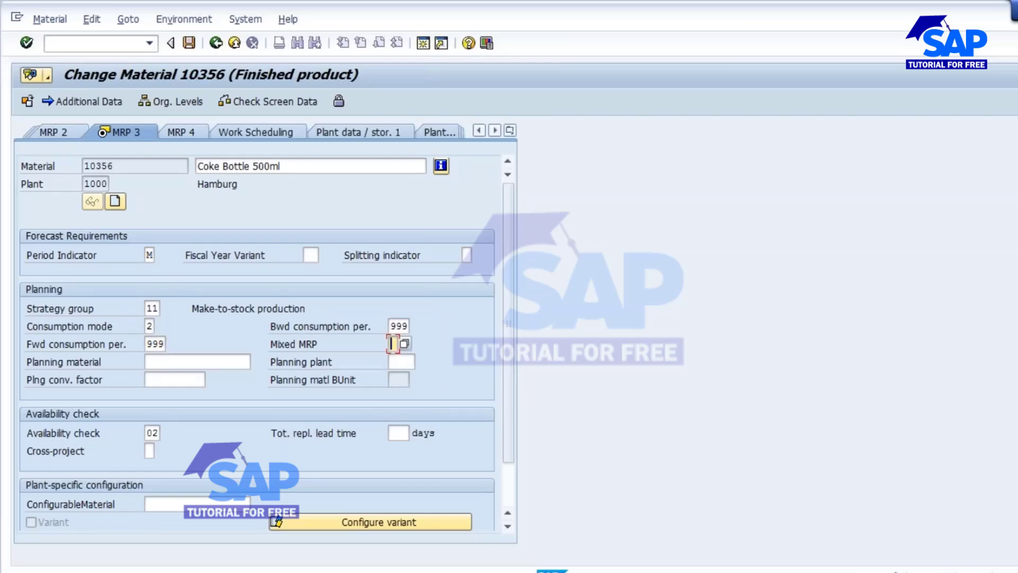
left_click(407, 345)
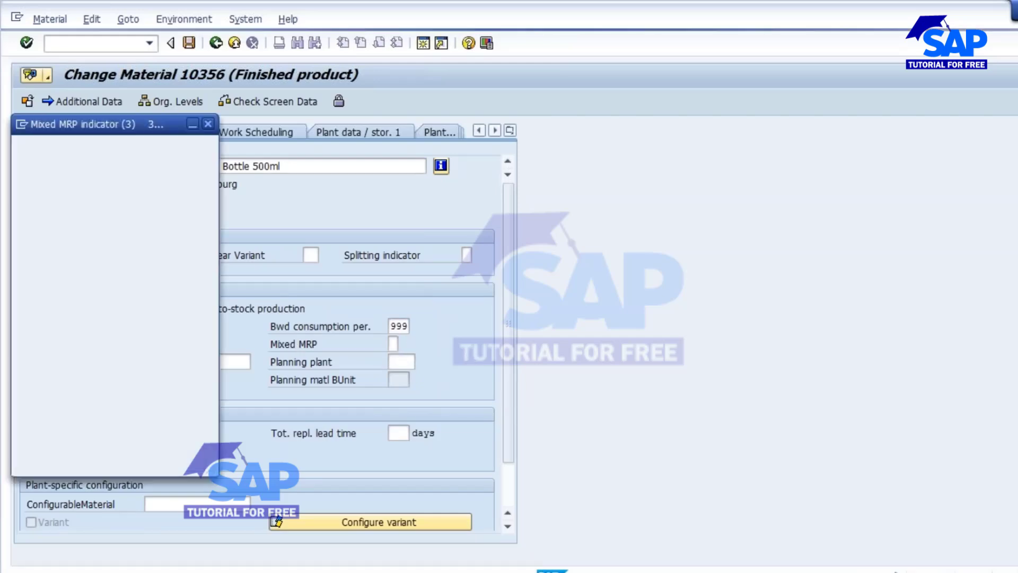
left_click_drag(164, 121, 569, 243)
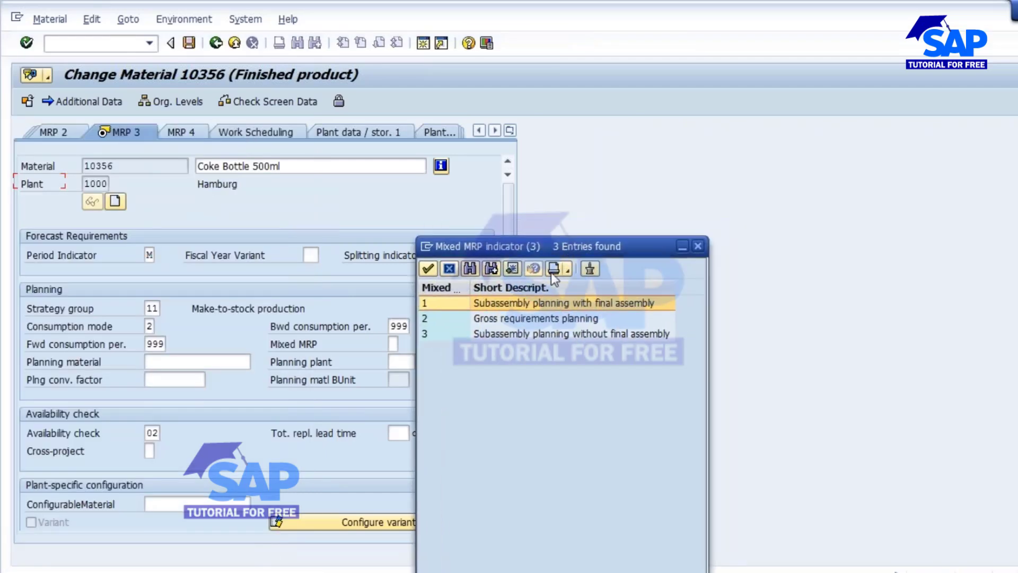
double_click(517, 318)
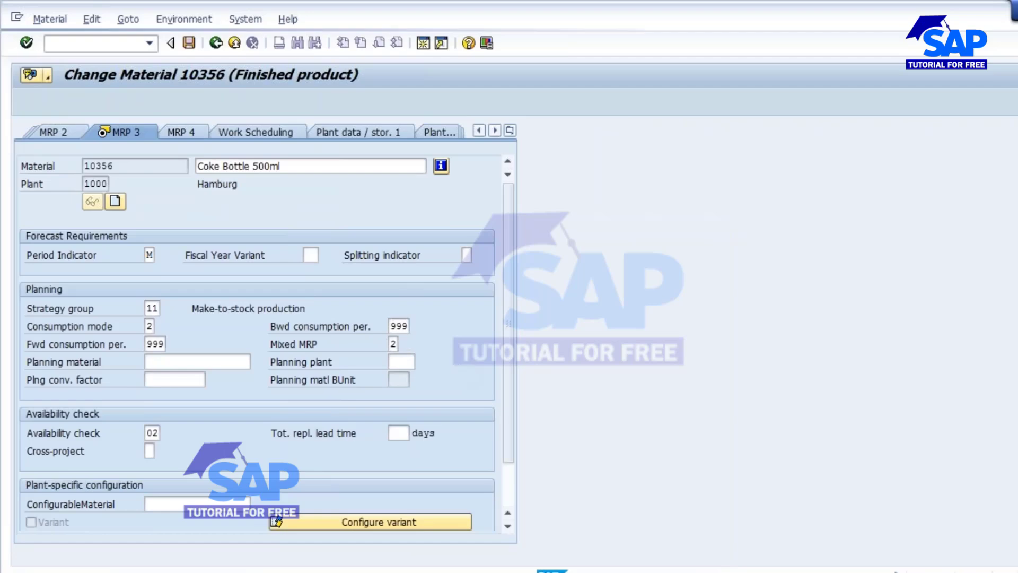
key("Return")
left_click(370, 332)
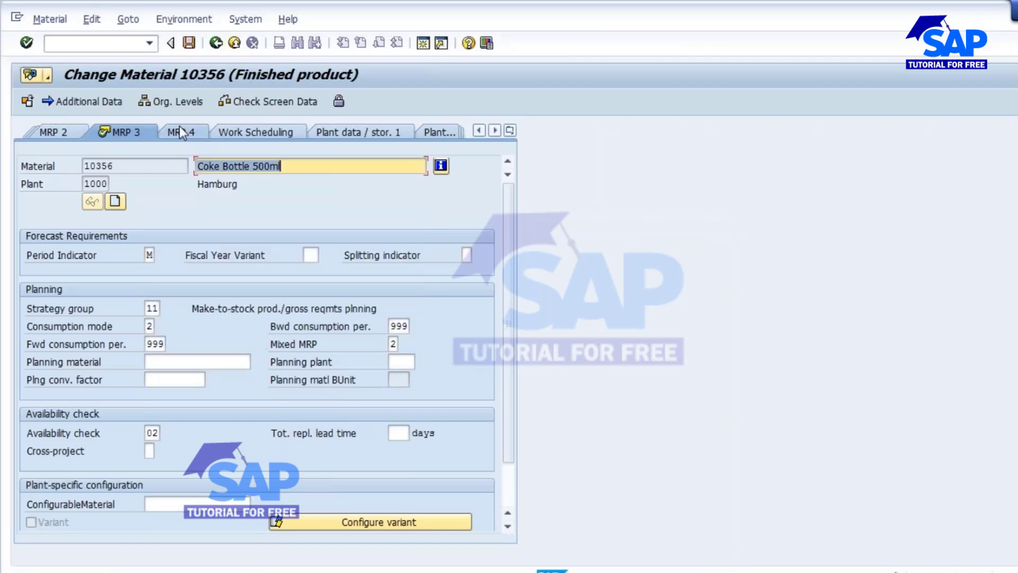
- Save the changed MRP 3 planning settings of material 10356
left_click(179, 127)
left_click(73, 135)
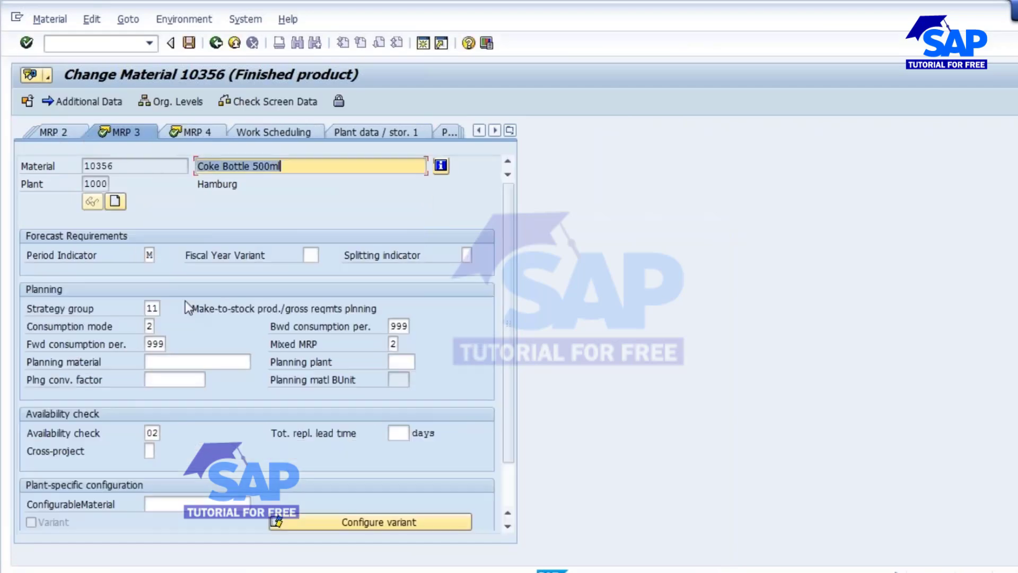
left_click(146, 308)
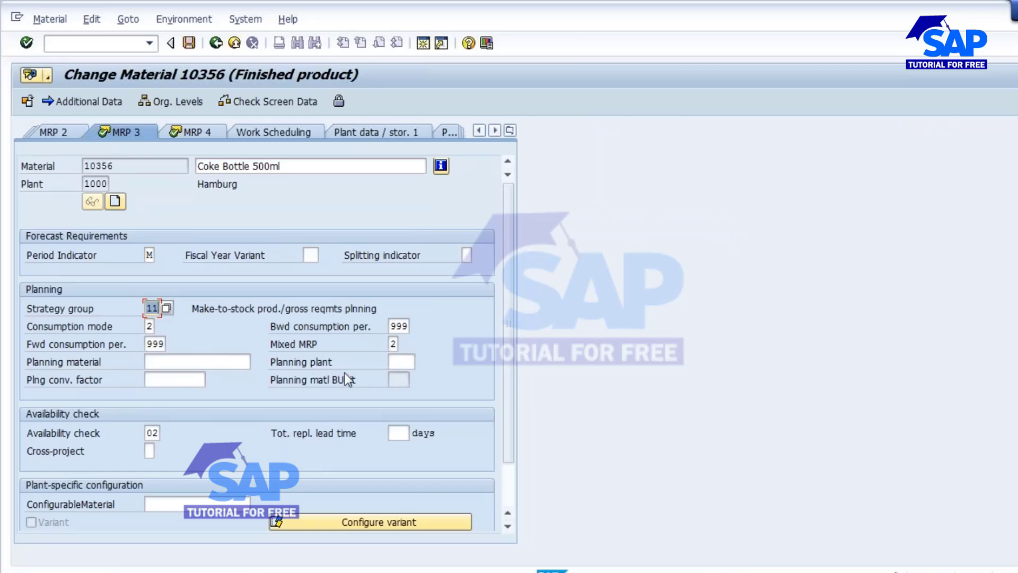
left_click(392, 344)
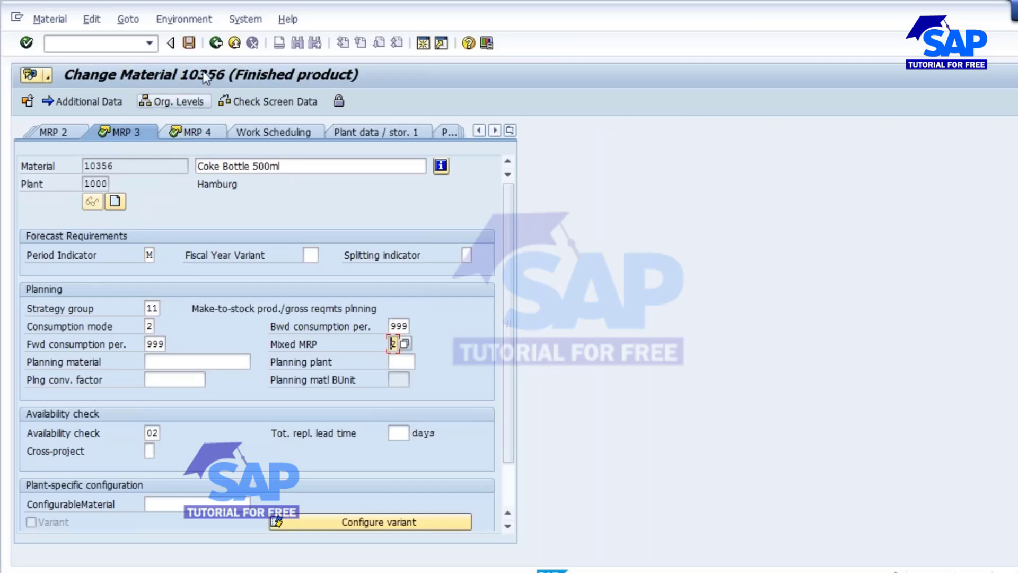
left_click(189, 43)
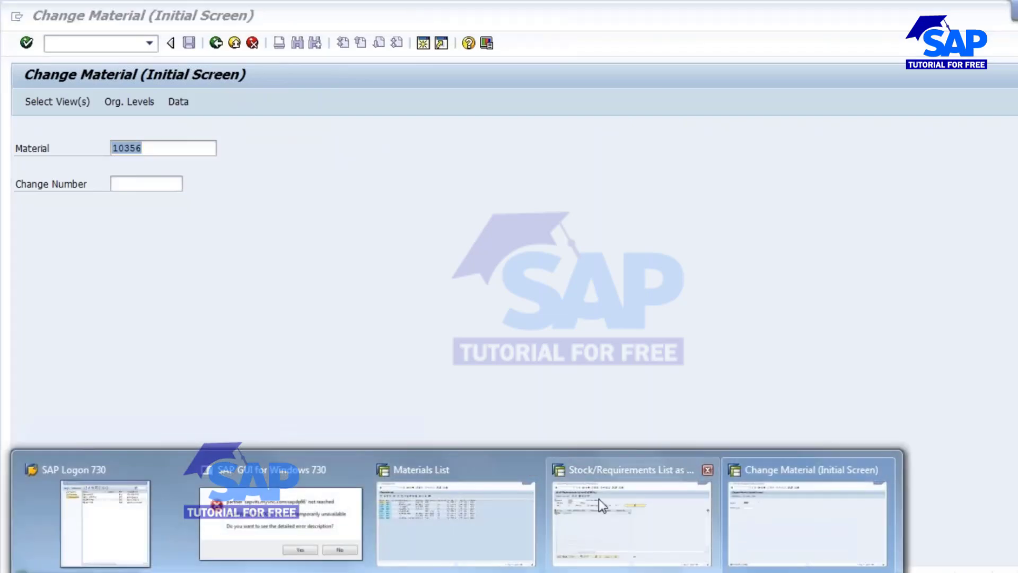
- Review the stock/requirements list of material 10356 and the slide comparing strategies 10 and 11
left_click(600, 501)
left_click(524, 220)
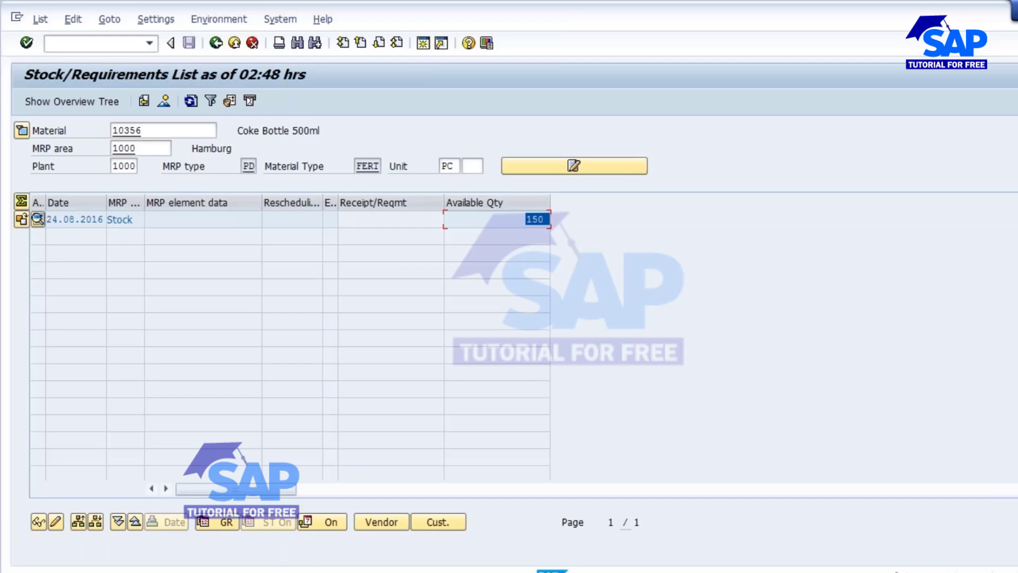
mouse_move(623, 566)
left_click(615, 503)
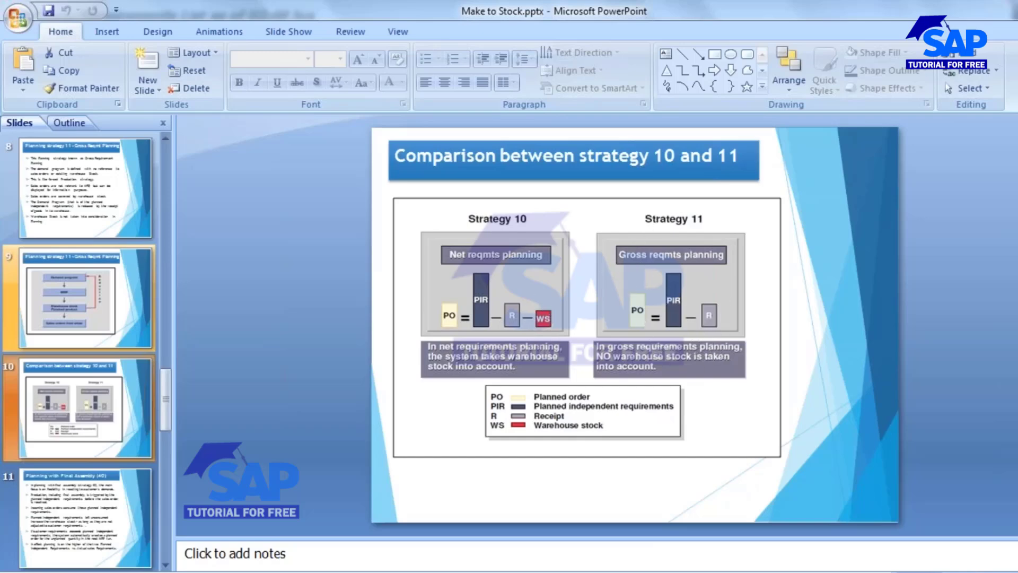
left_click(795, 514)
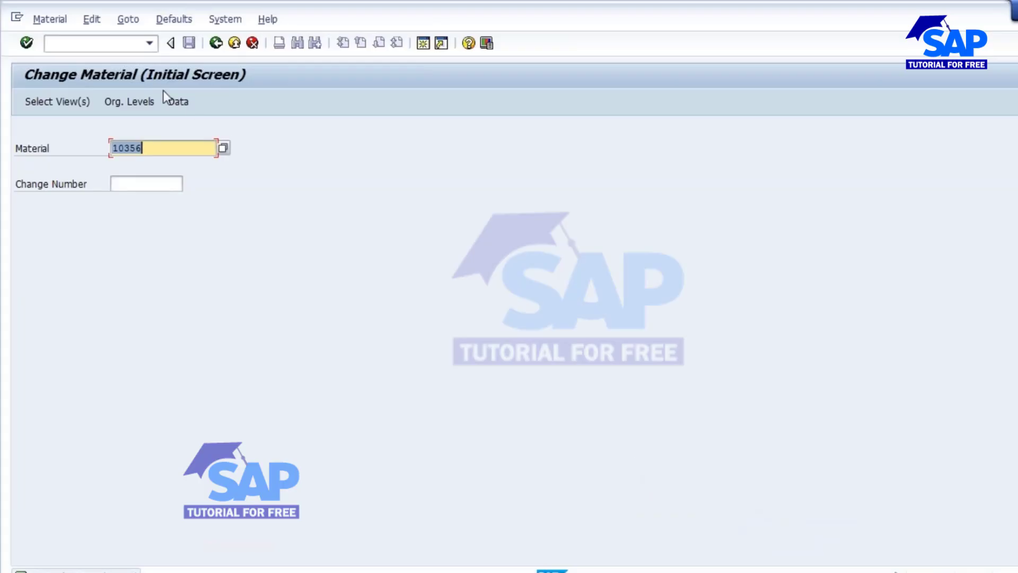
- Create planned independent requirements of 300 PC for September 2016 for material 10356 with MD61, horizon 01.09.2016 to 31.12.2017, and save
left_click(105, 44)
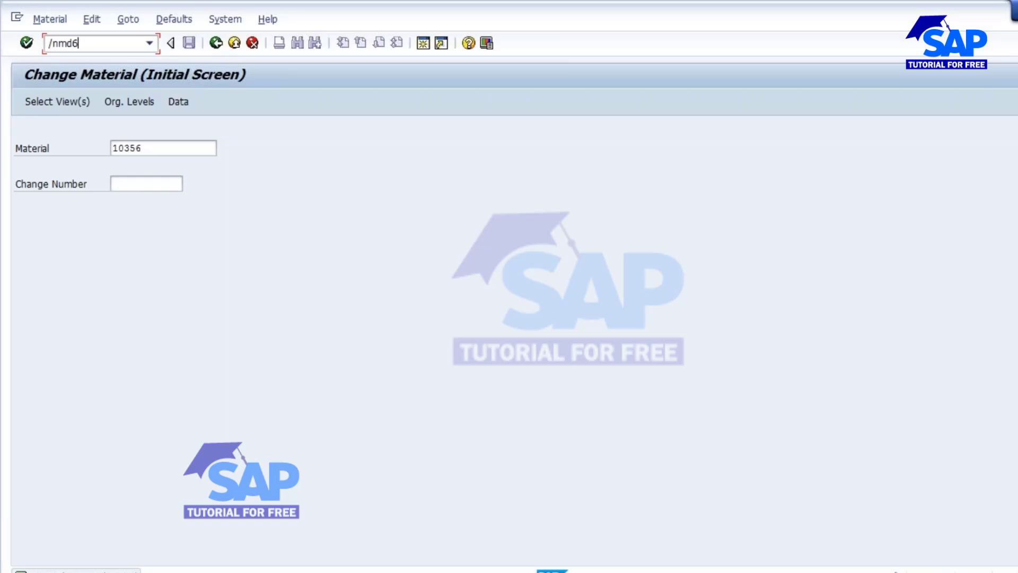
key("Return")
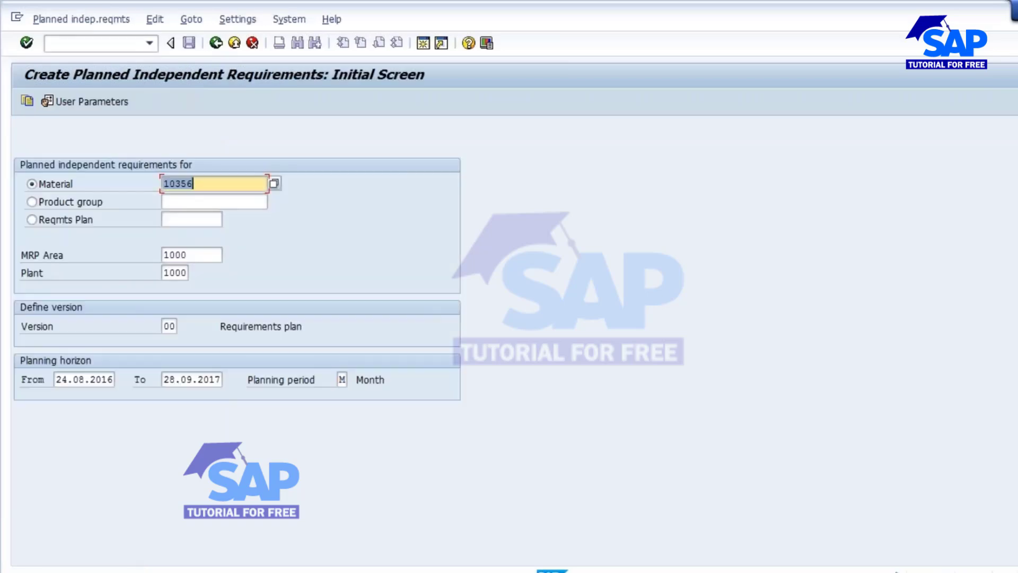
left_click_drag(58, 380, 106, 393)
type("01.09.2016")
left_click_drag(164, 379, 220, 379)
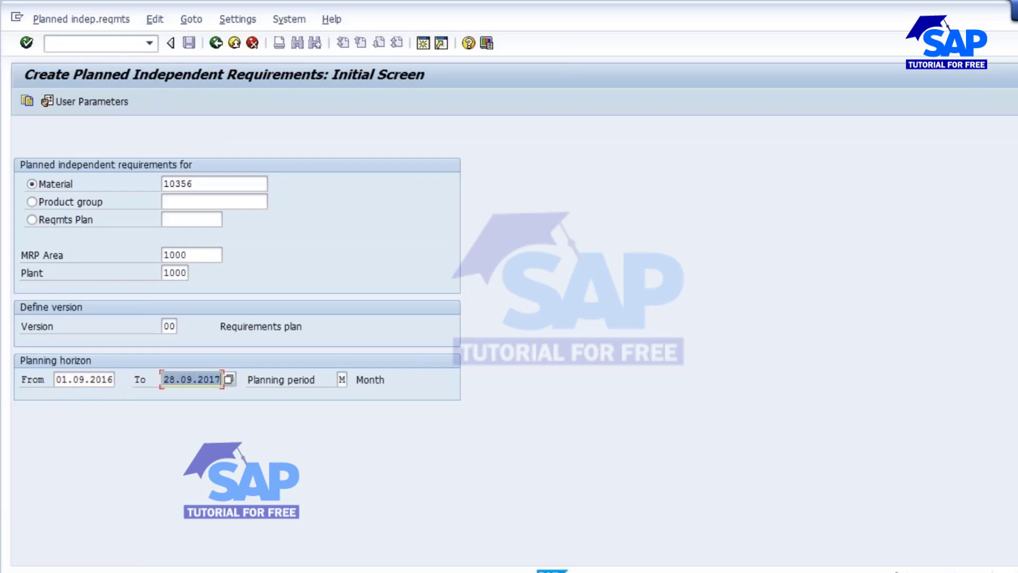
key("BackSpace")
key("Return")
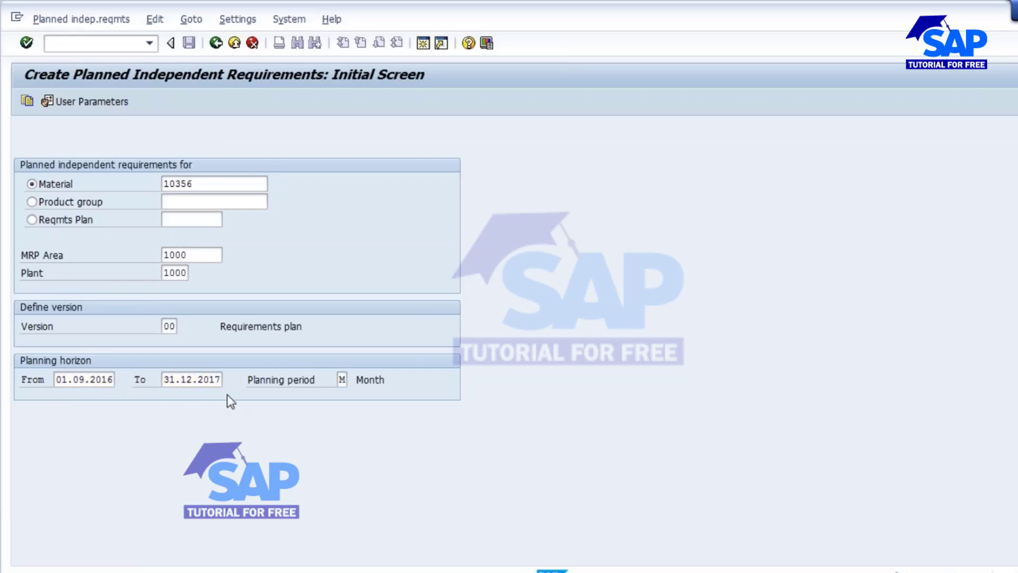
left_click(202, 226)
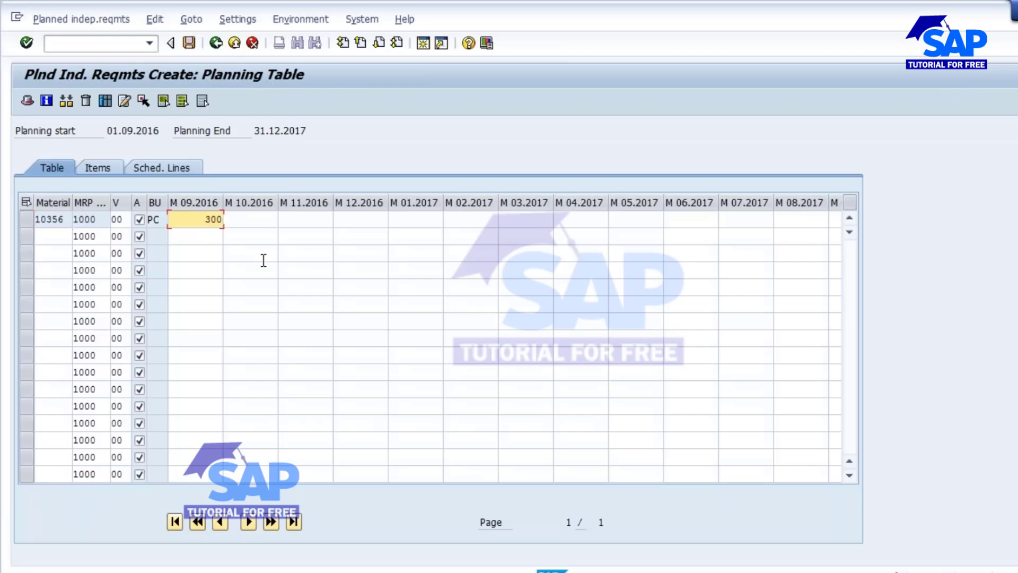
left_click(189, 42)
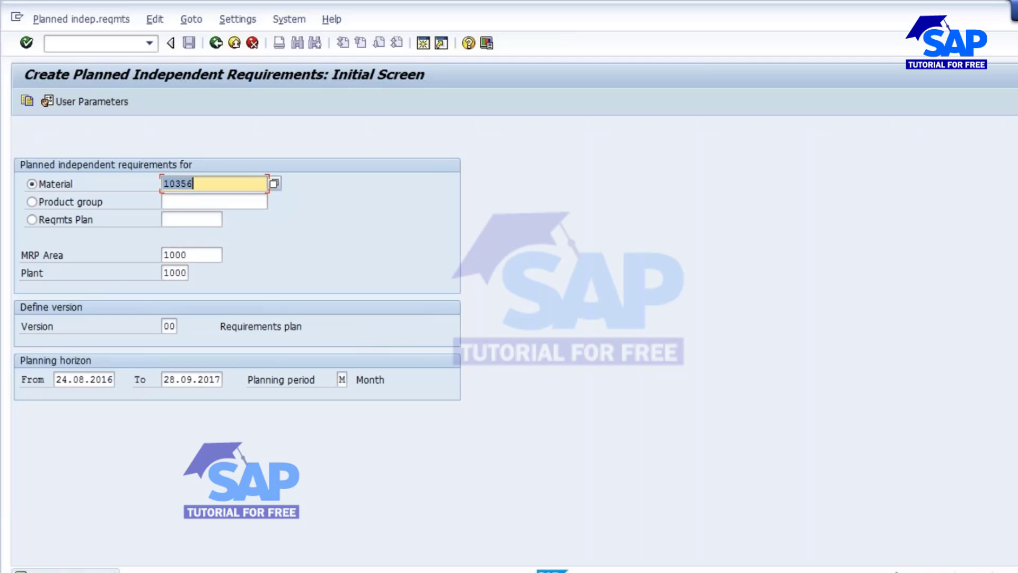
- Refresh the stock/requirements list and inspect the new independent requirement line
left_click(612, 510)
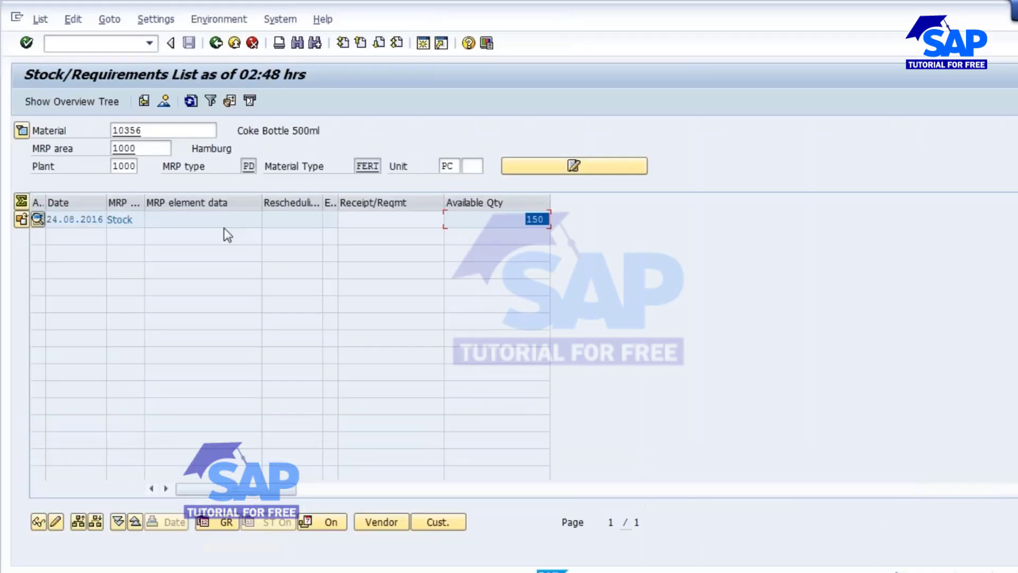
left_click(191, 102)
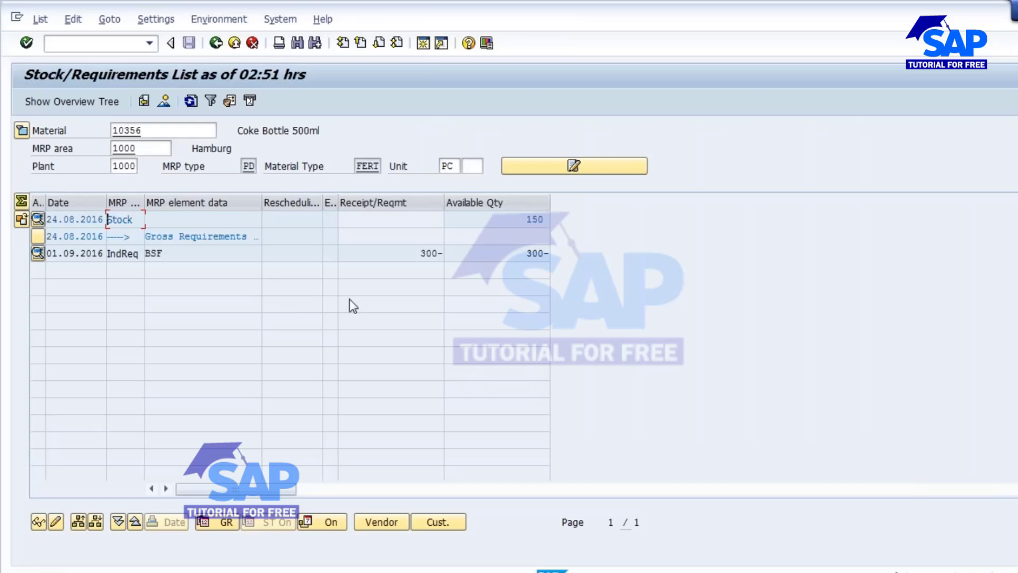
left_click_drag(405, 253, 474, 255)
left_click_drag(166, 252, 133, 253)
left_click_drag(146, 133, 77, 132)
left_click_drag(169, 253, 132, 253)
- Open the SAP Reference IMG through transaction SPRO
left_click(435, 571)
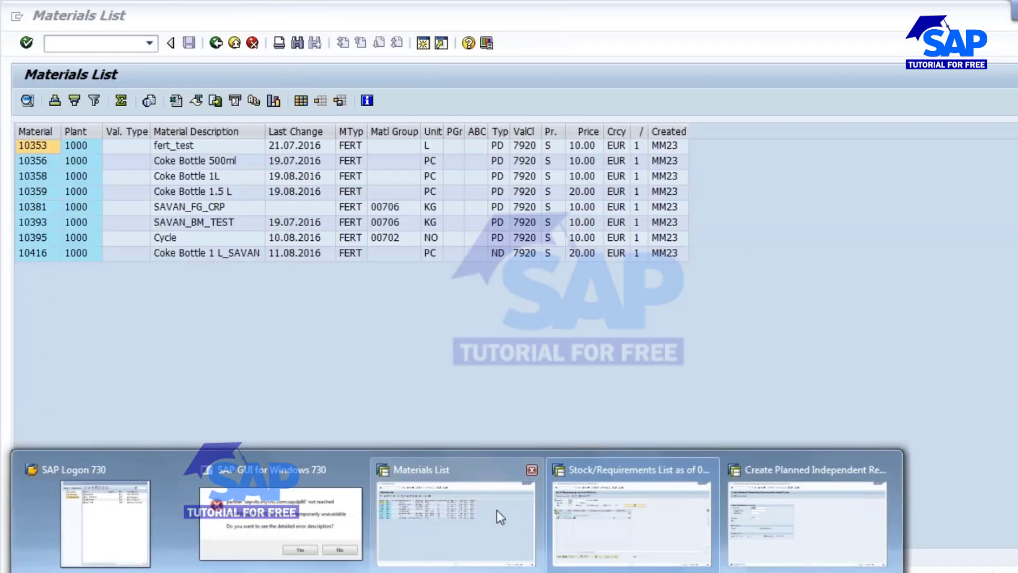
left_click(609, 375)
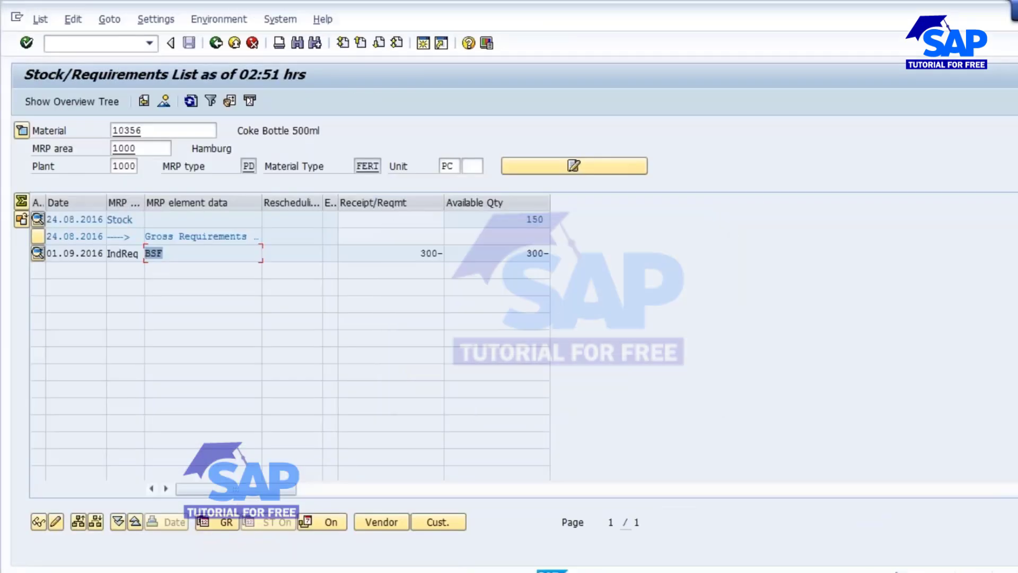
left_click(435, 572)
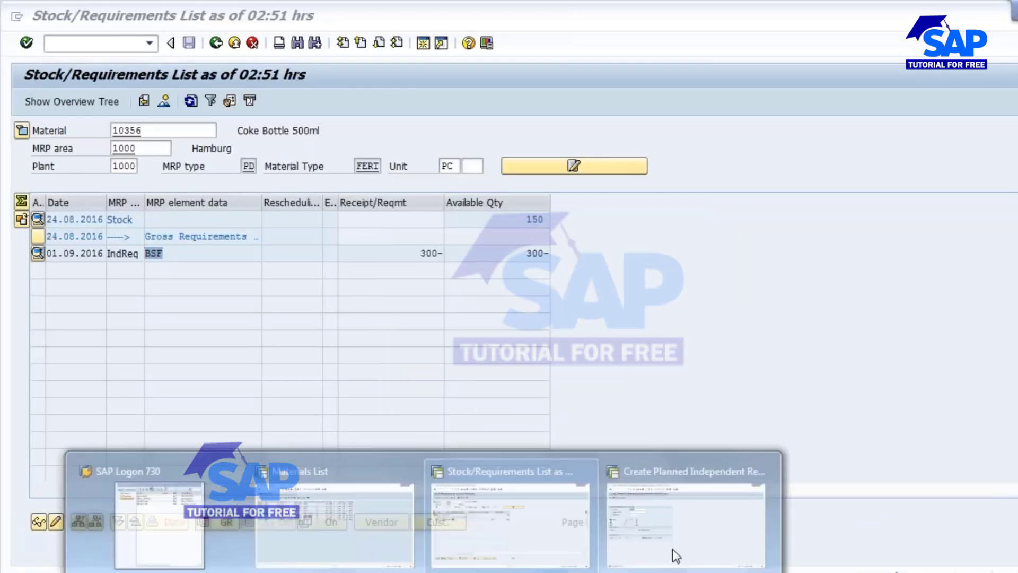
left_click(689, 511)
left_click(77, 44)
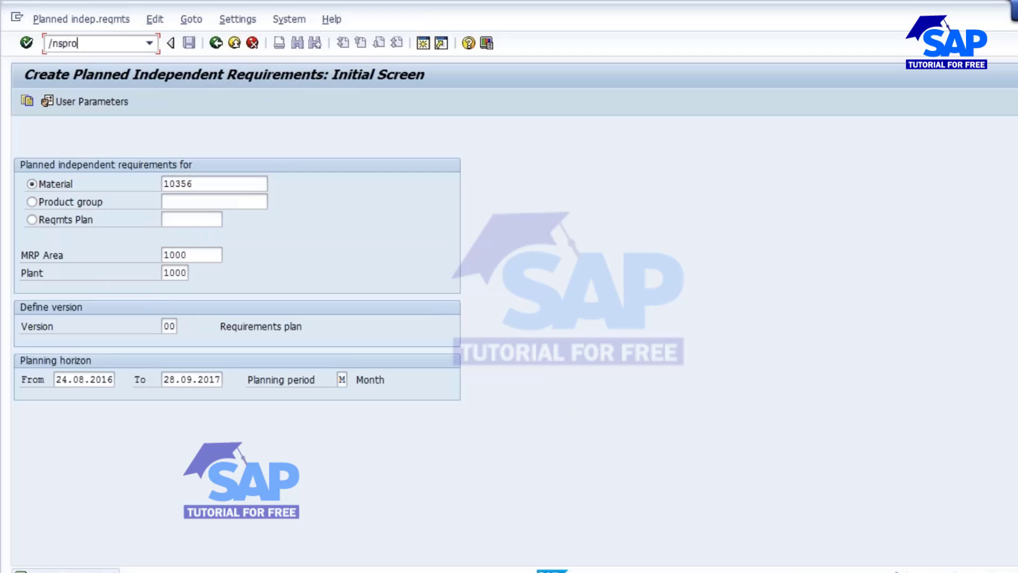
type("/nspro")
key("Return")
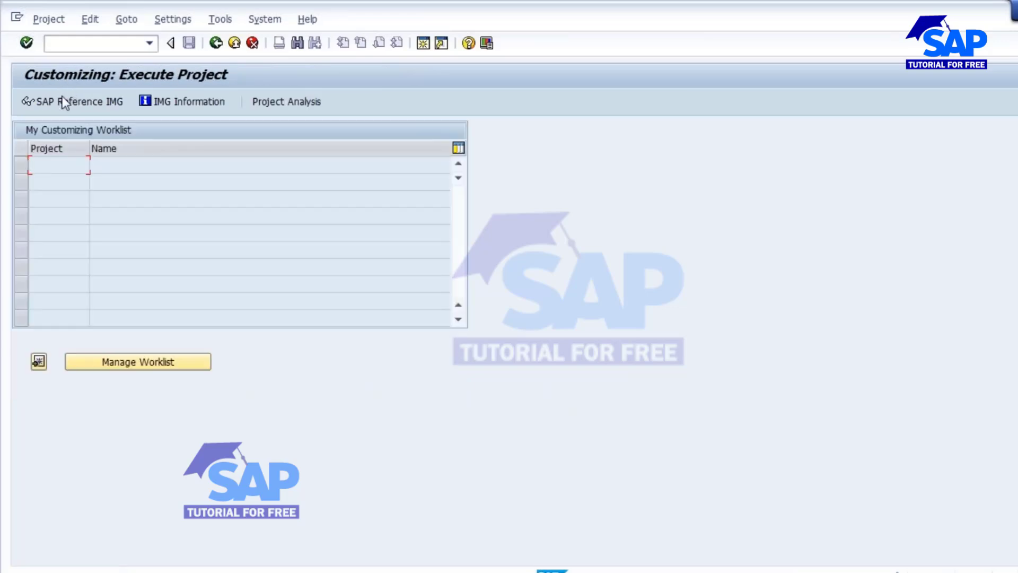
left_click(58, 104)
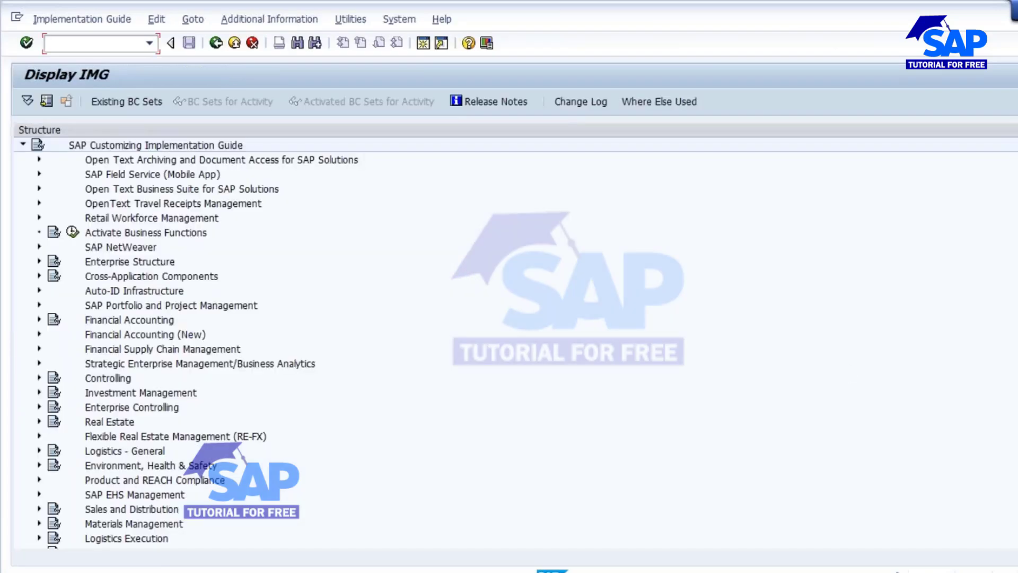
- Navigate to Production > Production Planning > Demand Management > Planned Independent Requirements > Planning Strategy
scroll(509, 340, "down", 8)
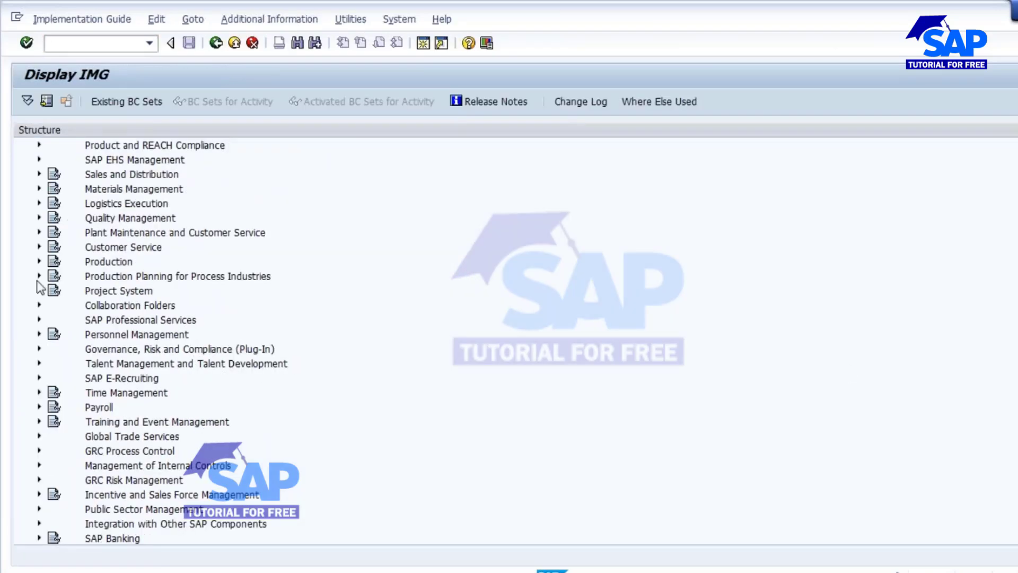
left_click(39, 261)
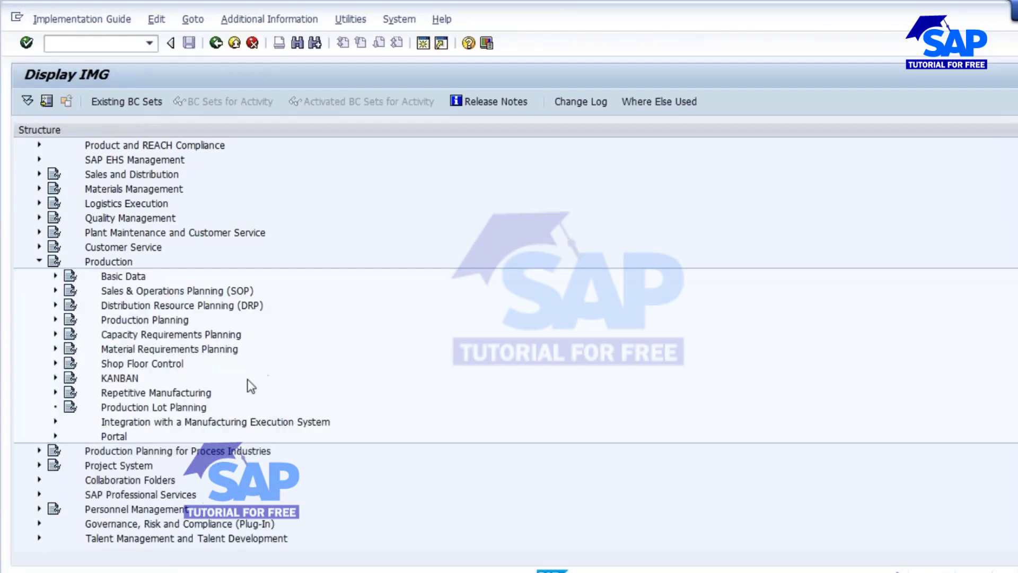
left_click(55, 349)
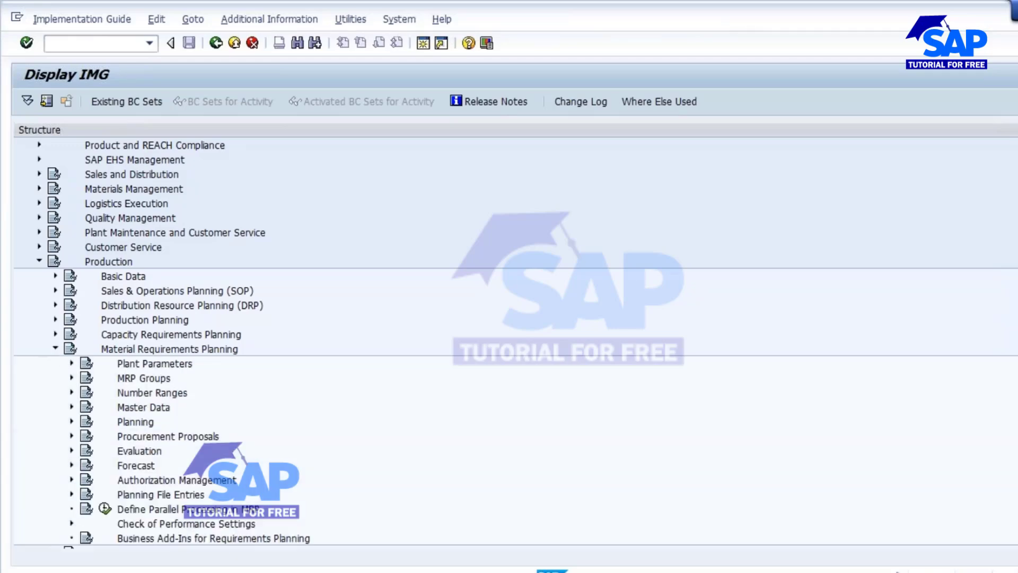
left_click(55, 349)
left_click(55, 320)
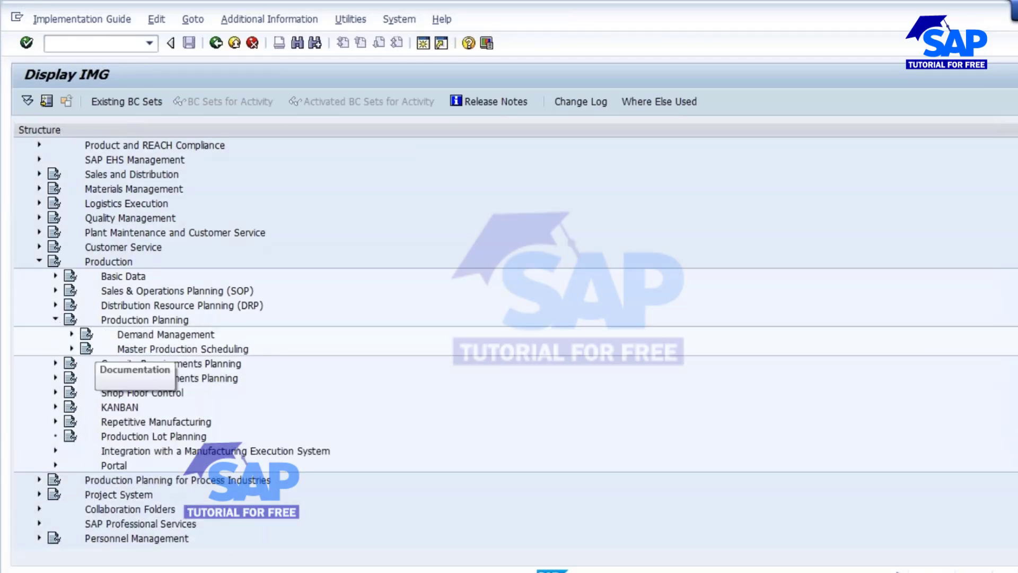
left_click(71, 334)
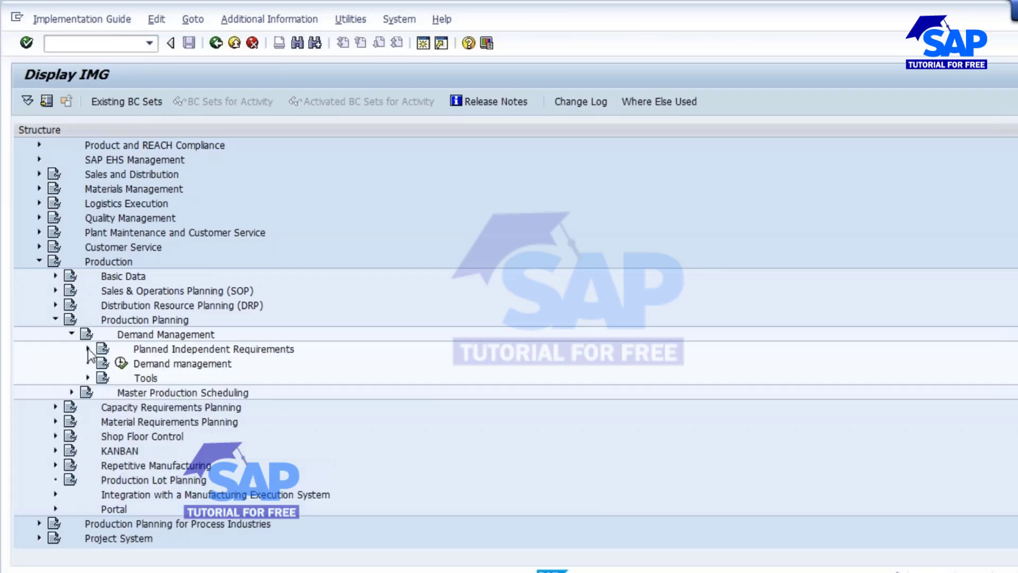
left_click(88, 349)
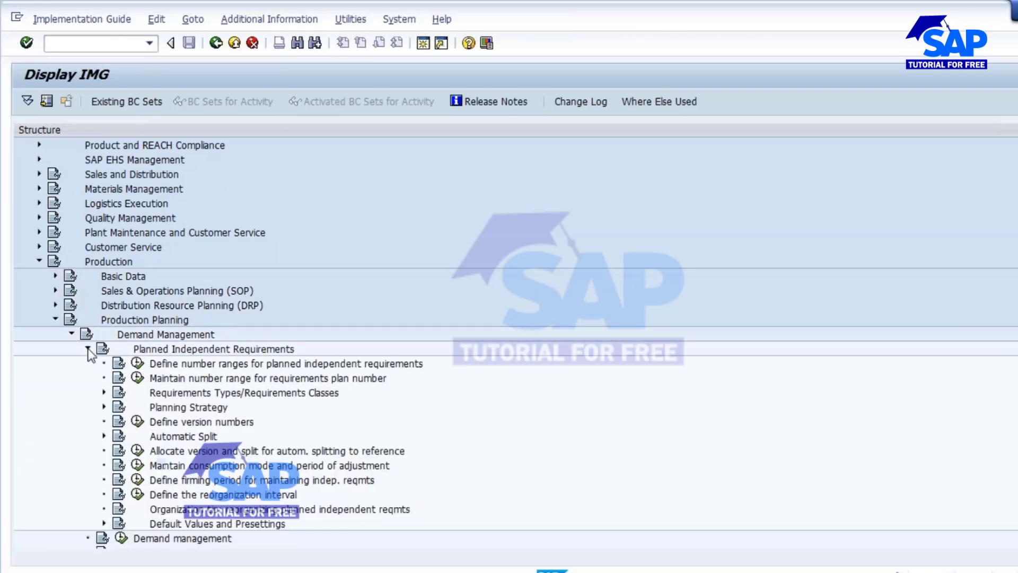
left_click(104, 407)
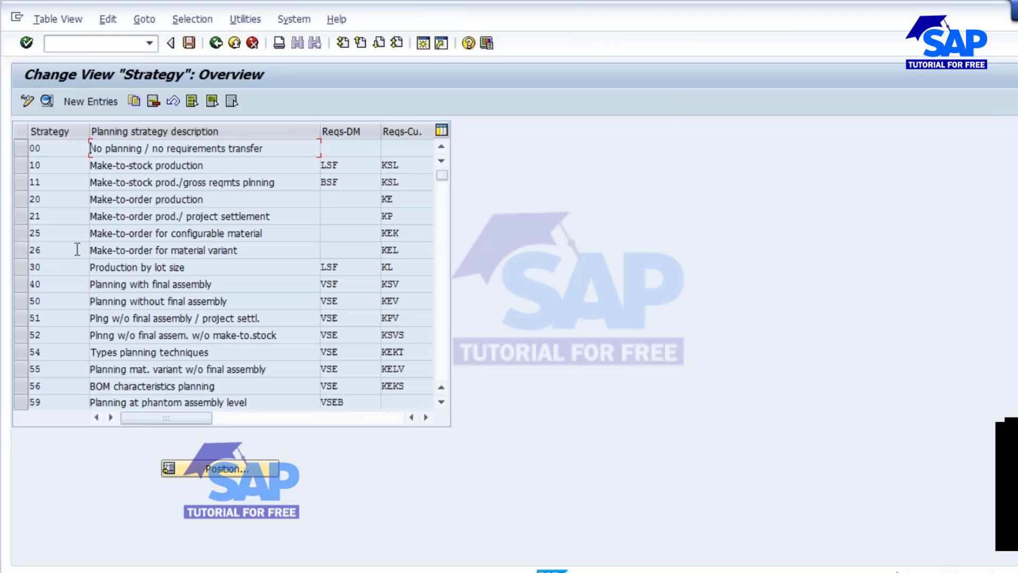
- Open the details of planning strategy 11 and examine its requirements type and planning indicator settings
left_click(18, 182)
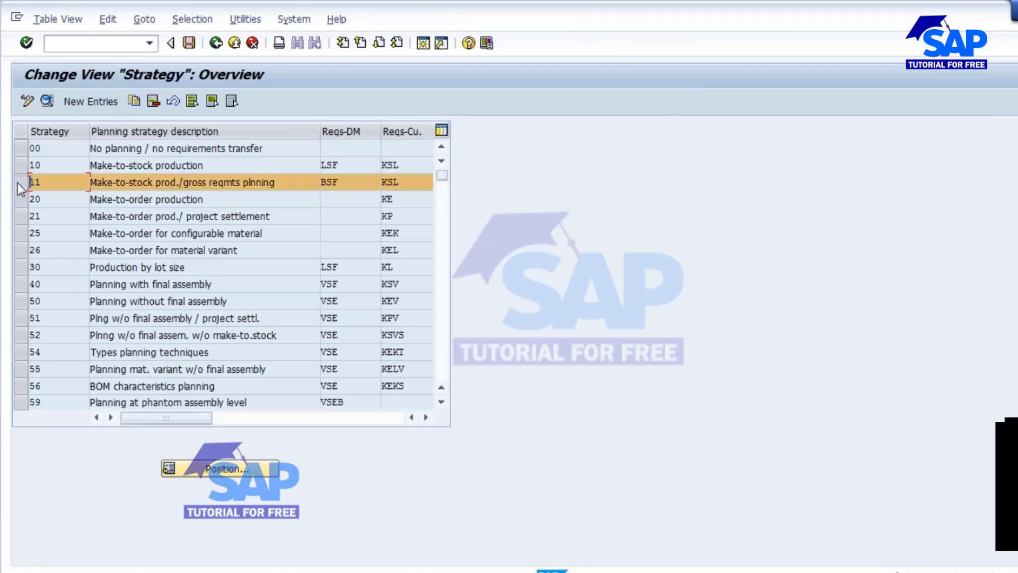
double_click(354, 182)
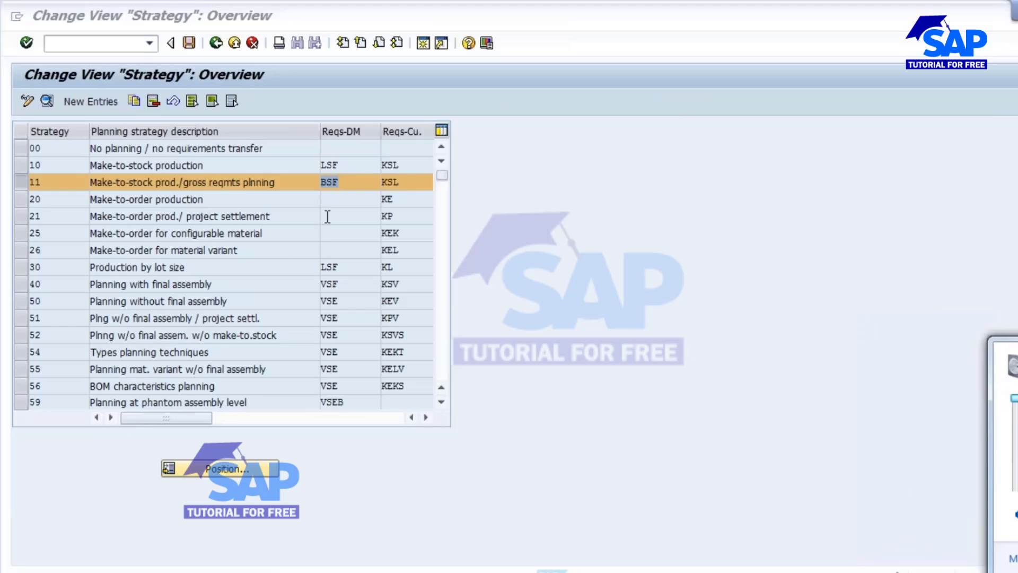
left_click(344, 183)
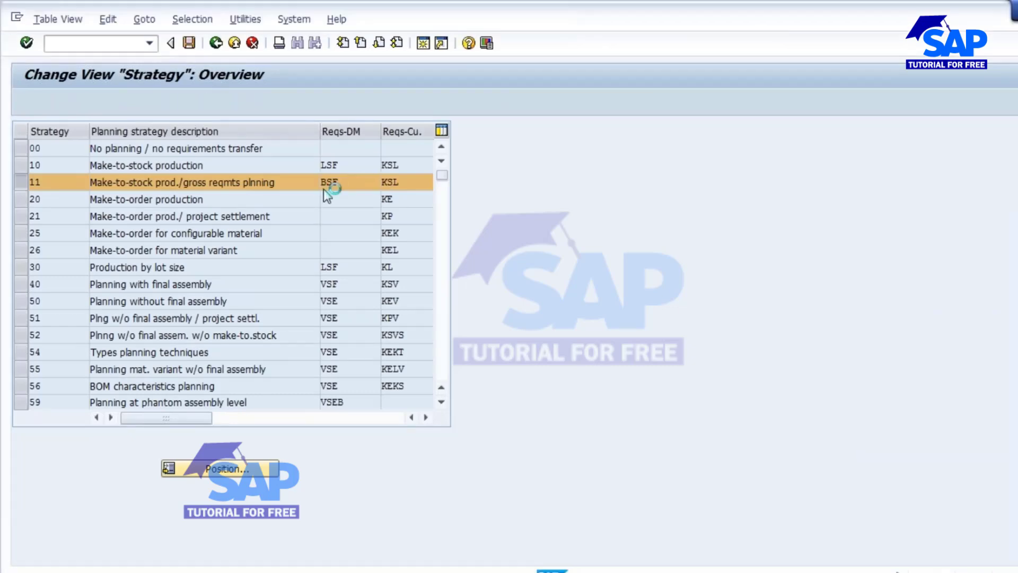
double_click(324, 185)
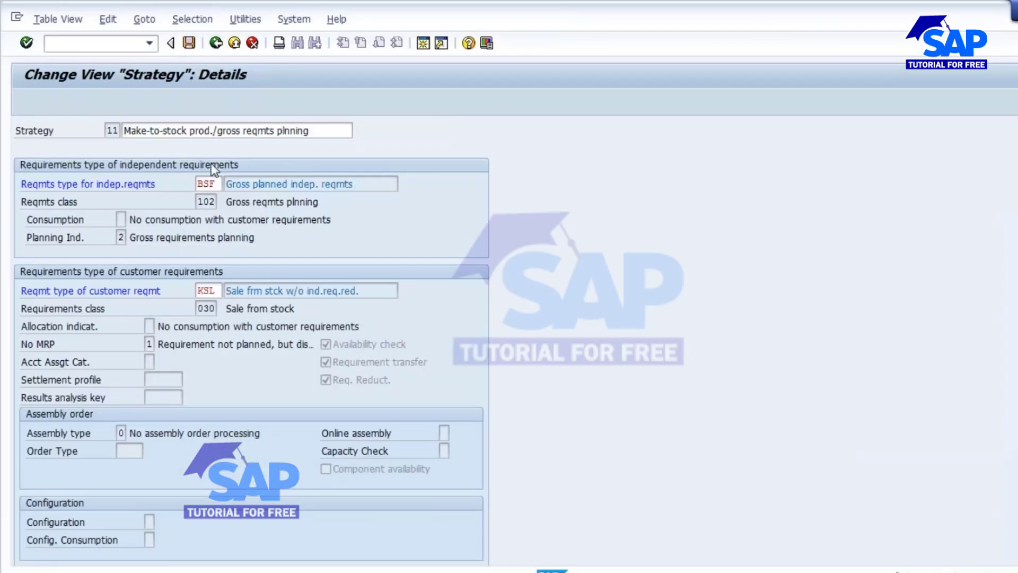
left_click(216, 42)
left_click(21, 179)
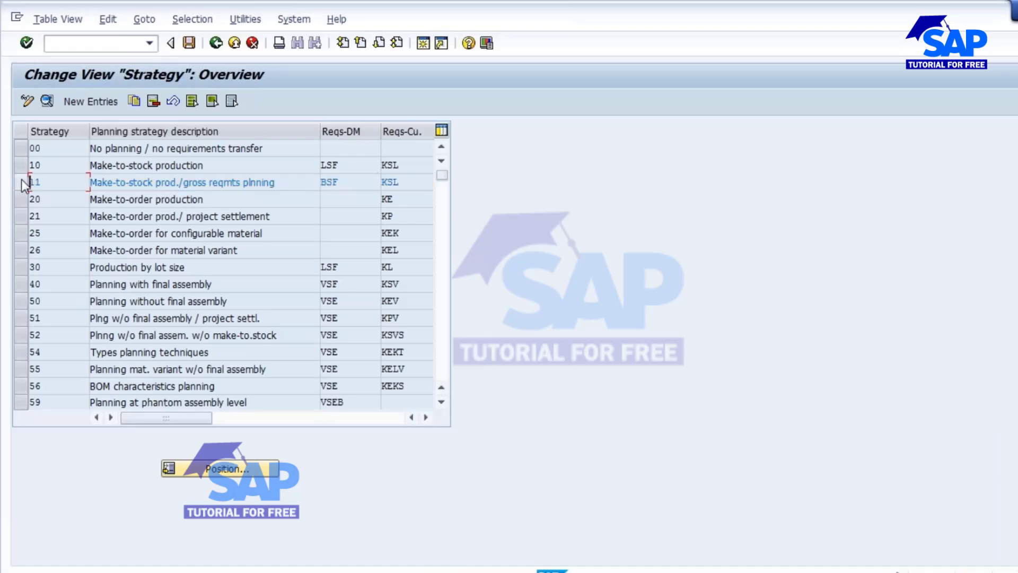
left_click_drag(345, 166, 257, 169)
double_click(60, 182)
double_click(337, 182)
mouse_move(551, 570)
- Examine the independent requirement and available quantity in the stock/requirements list
left_click(481, 507)
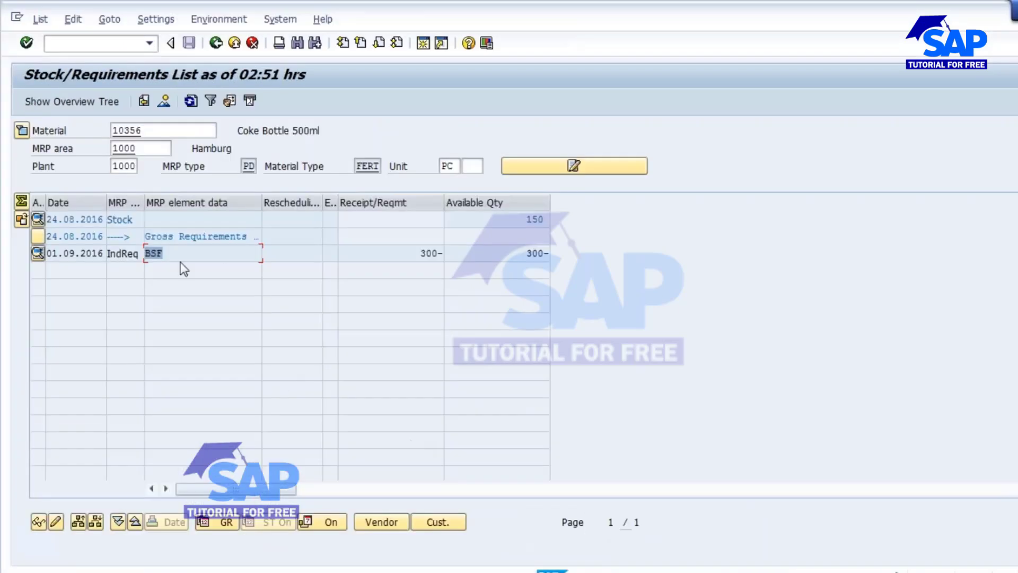
left_click(174, 251)
left_click_drag(421, 253, 466, 254)
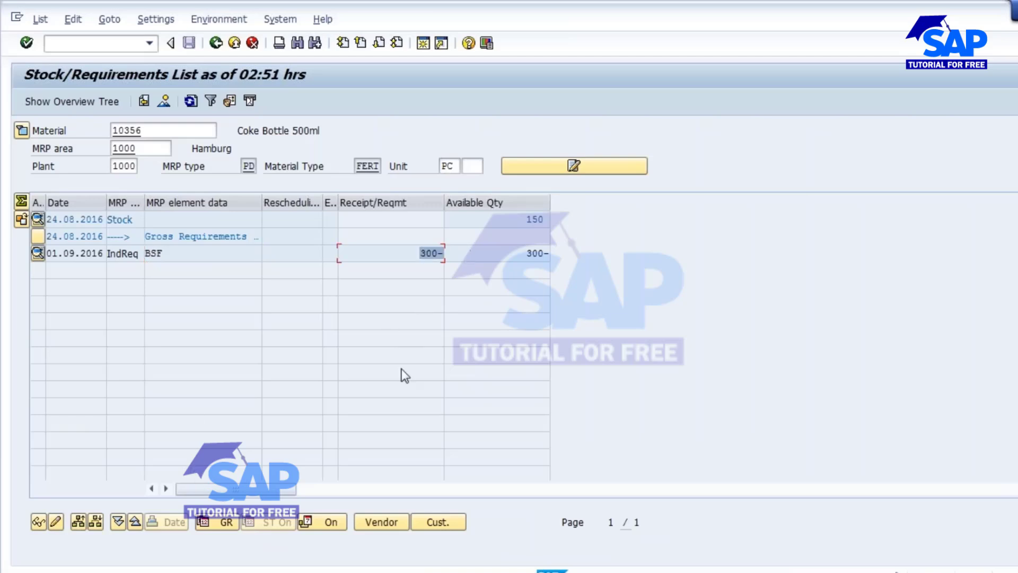
left_click_drag(518, 217, 600, 220)
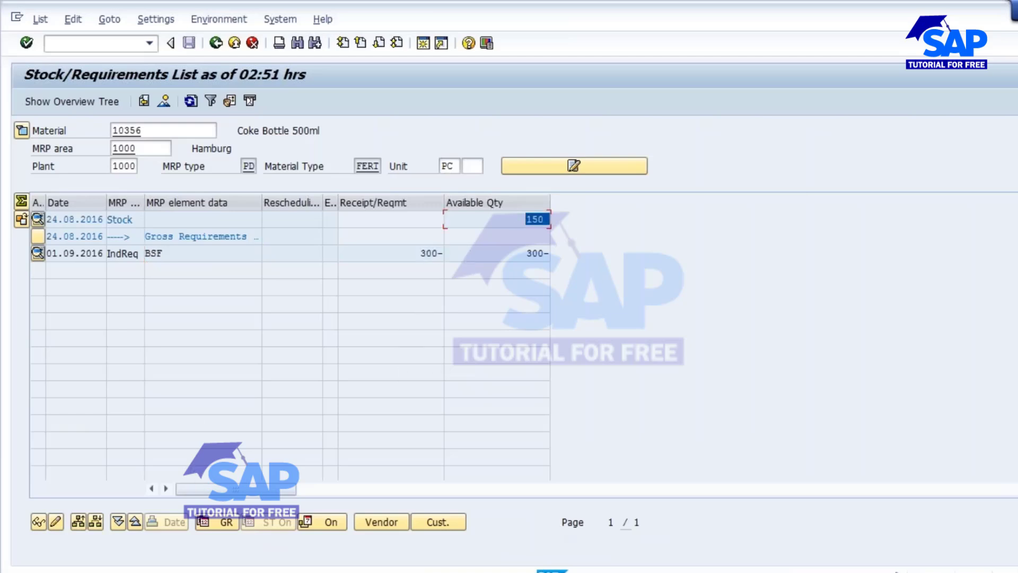
- Switch to Notepad and add a line 'Req - 300' below the strategy 11 note
key("alt+Tab")
left_click(530, 170)
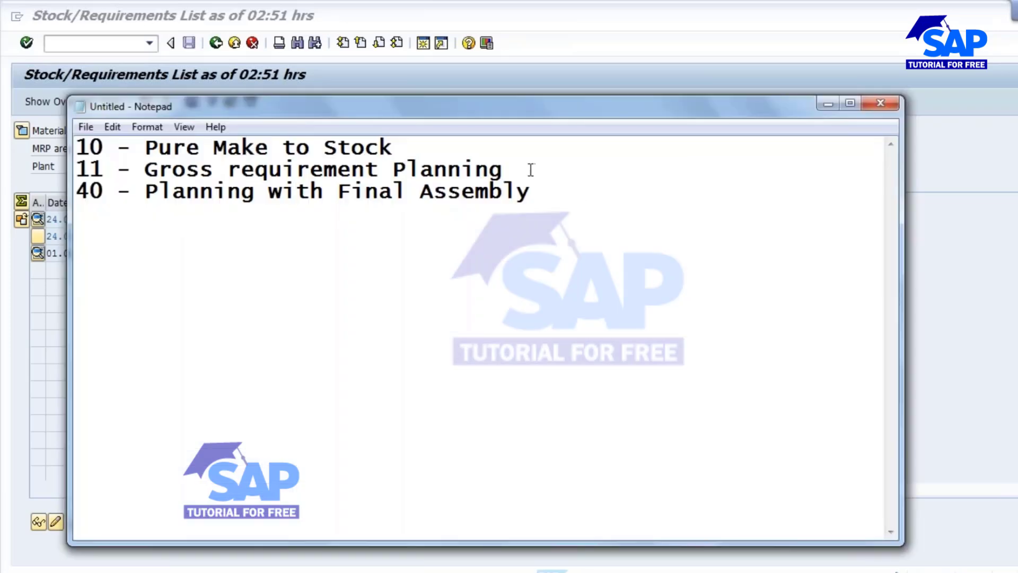
key("Return")
key("Return")
key("Return")
key("Return")
key("Up")
key("Up")
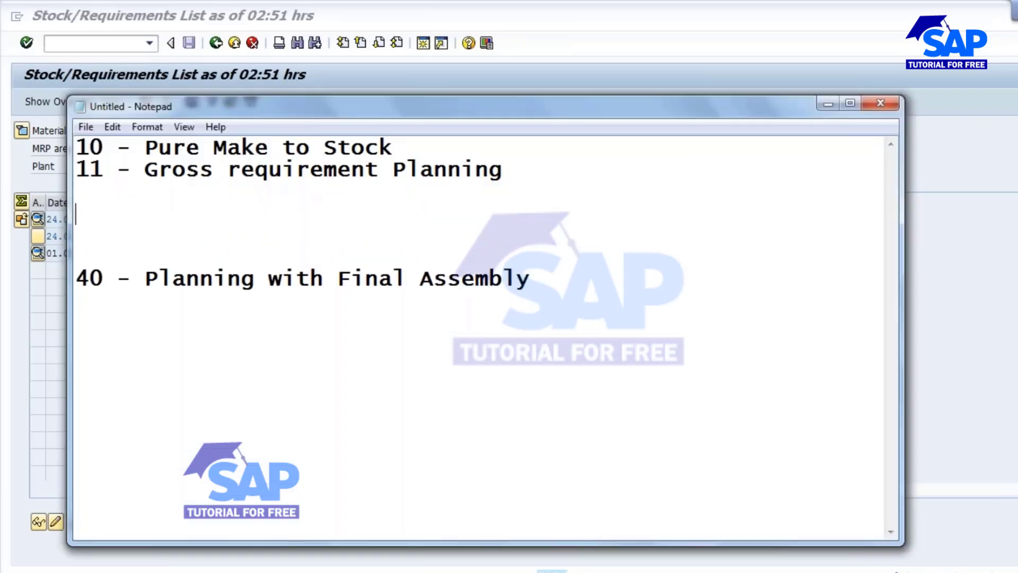
type("Req ")
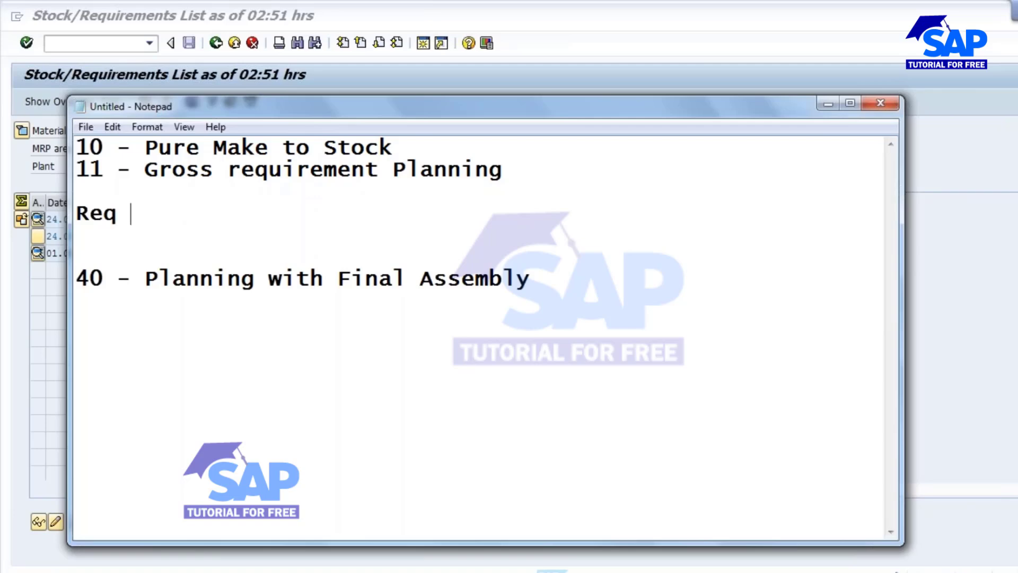
type("- 300")
key("Return")
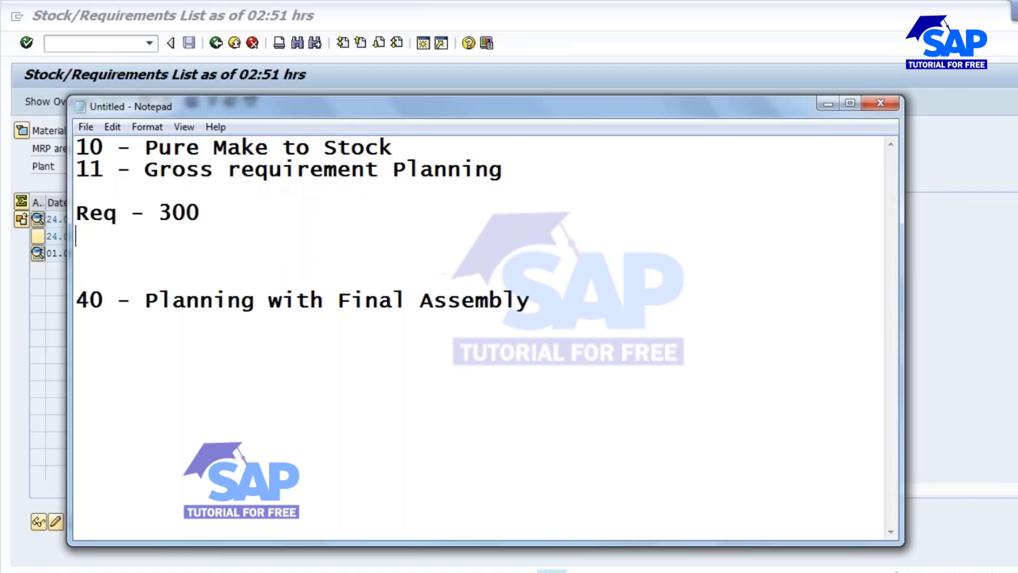
- Add a line 'Stock - 150' below the requirement line in the Notepad note
type("Stock")
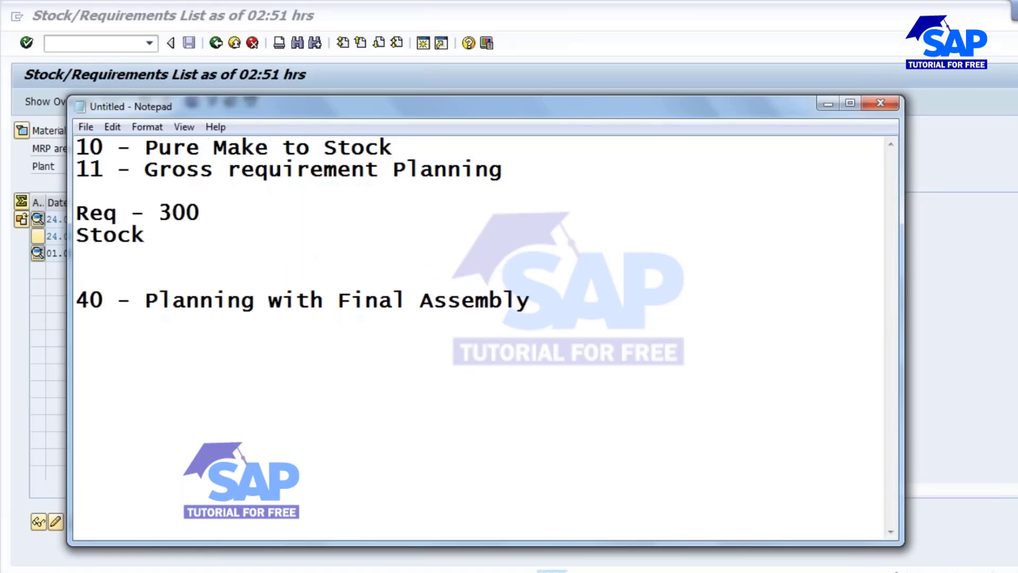
type(" - 150")
key("Return")
key("Return")
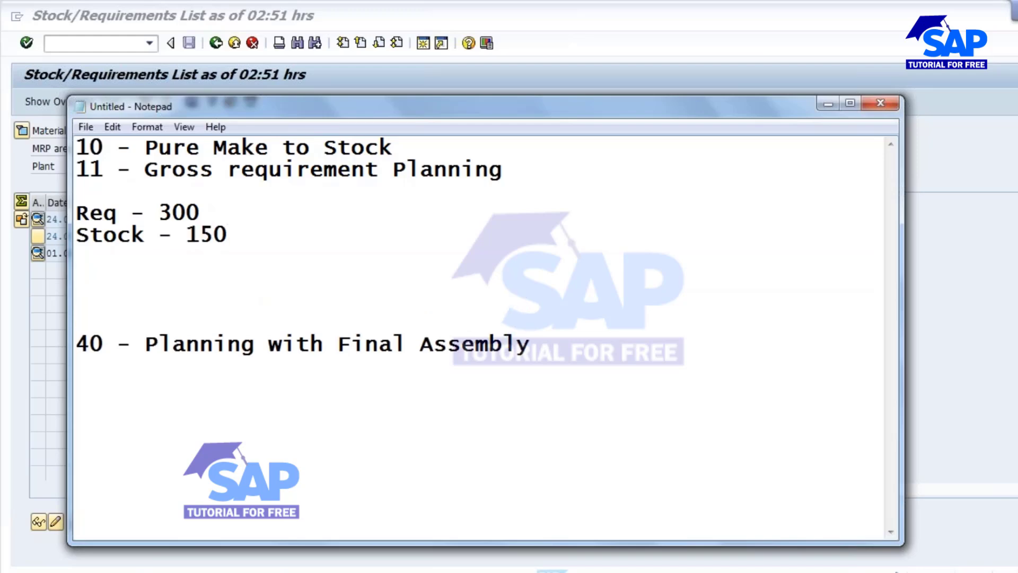
- Enter the value 300 on a new line below the stock line in the note
type("150")
left_click_drag(106, 169, 62, 172)
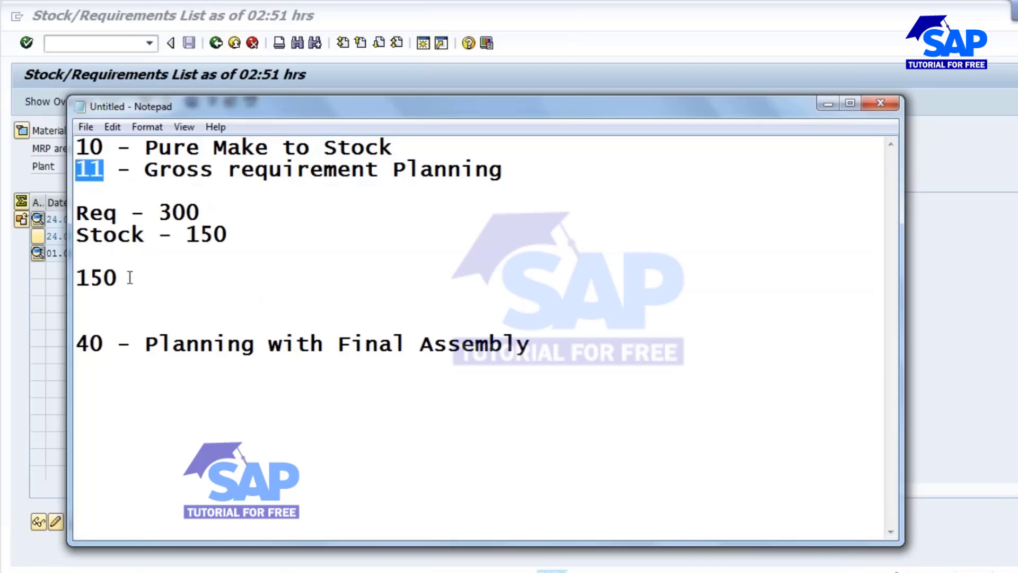
left_click_drag(186, 236, 269, 236)
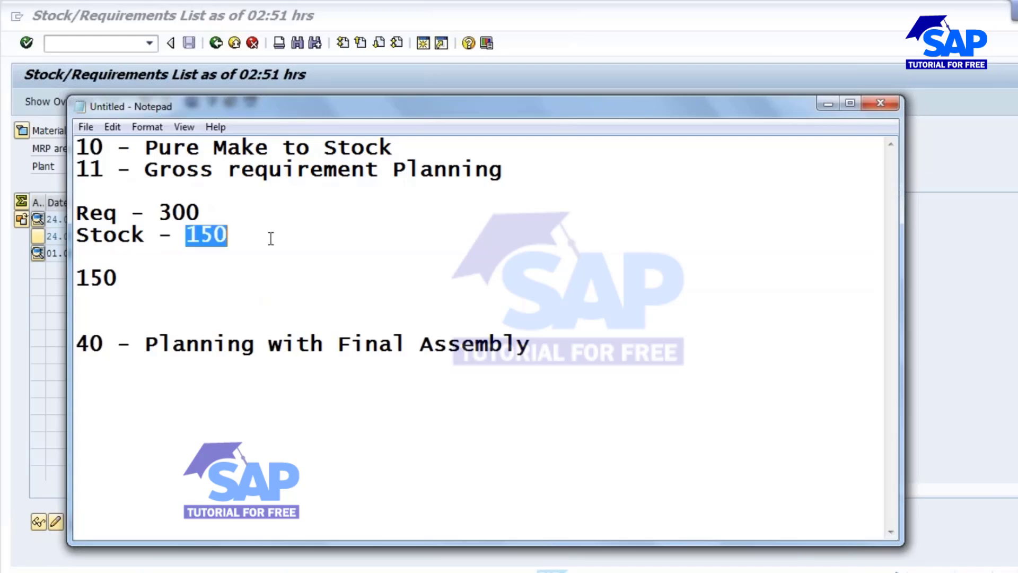
left_click(118, 278)
key("BackSpace")
key("BackSpace")
key("BackSpace")
type("300")
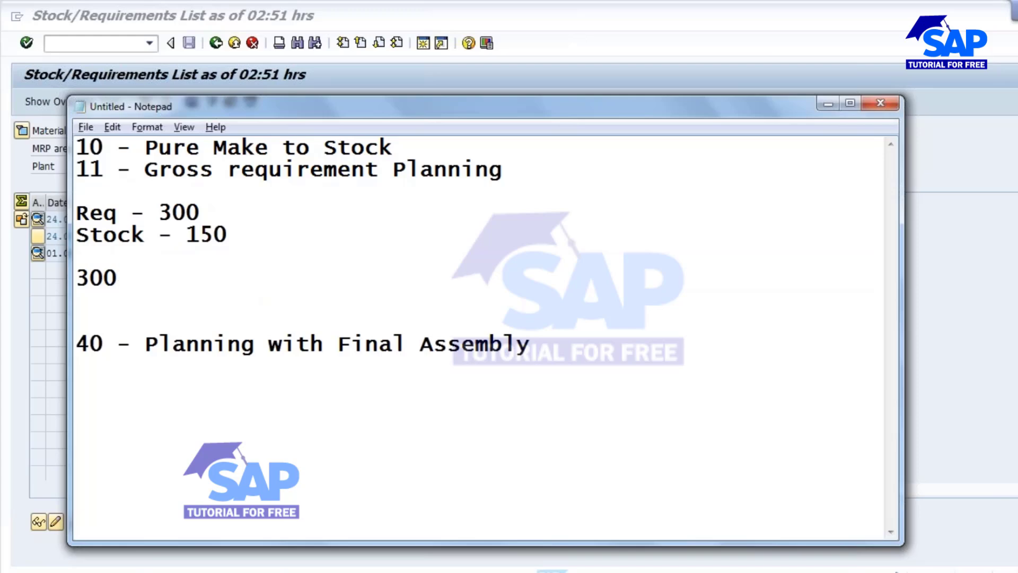
- Open a new SAP session and run MD02 single-item, multi-level planning for material 10356
key("alt+Tab")
left_click(426, 571)
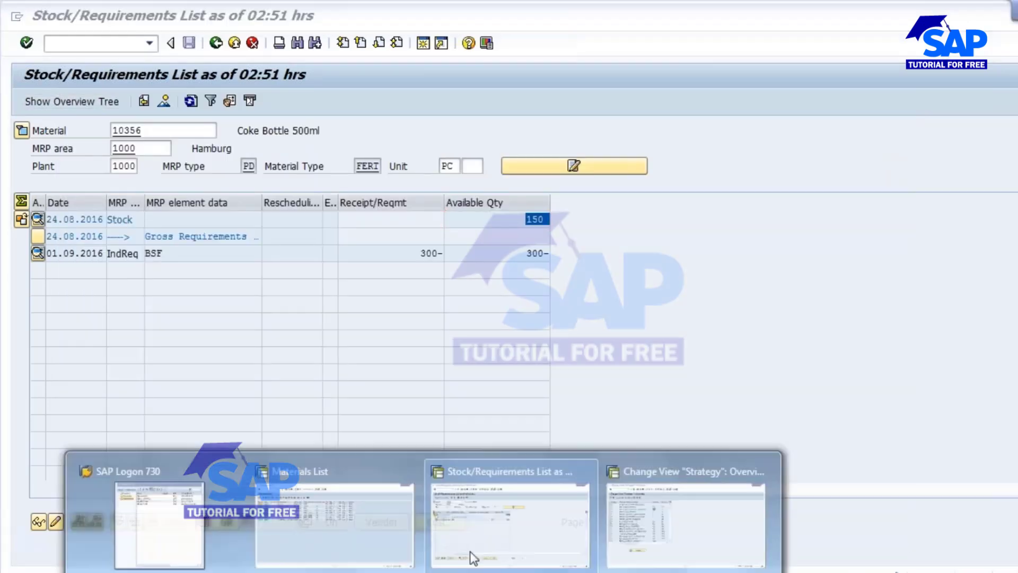
left_click(662, 510)
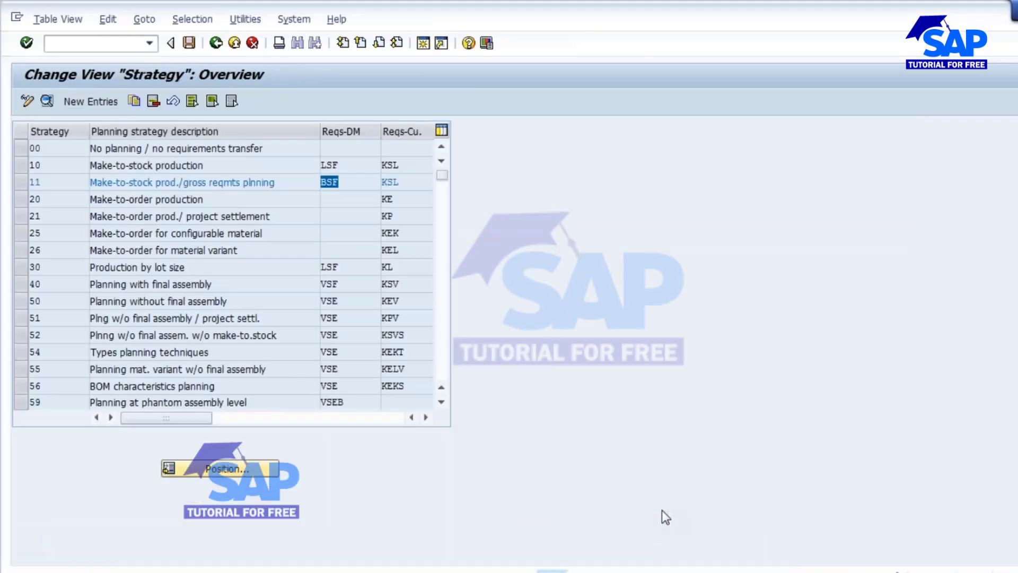
left_click(422, 45)
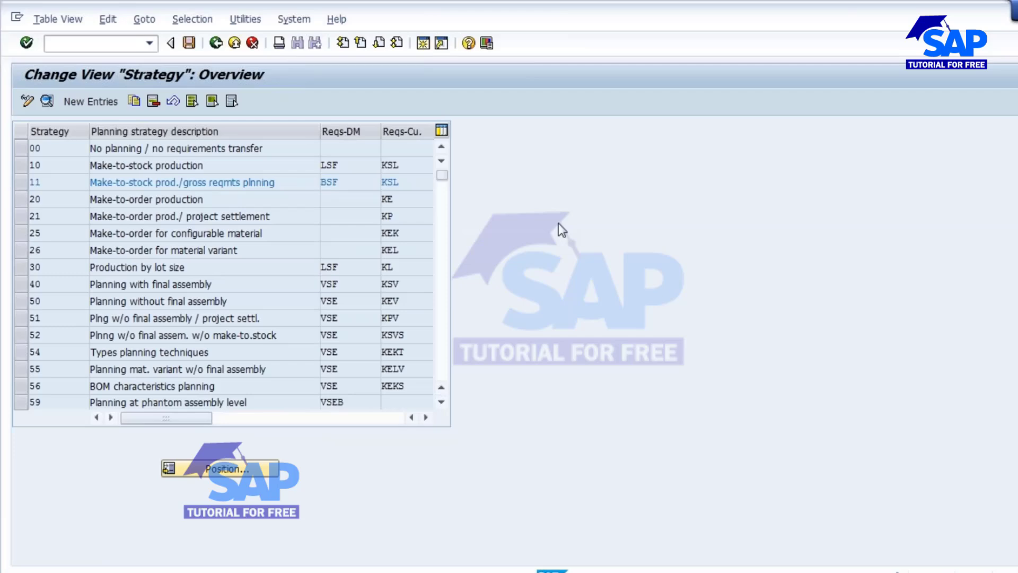
type("md")
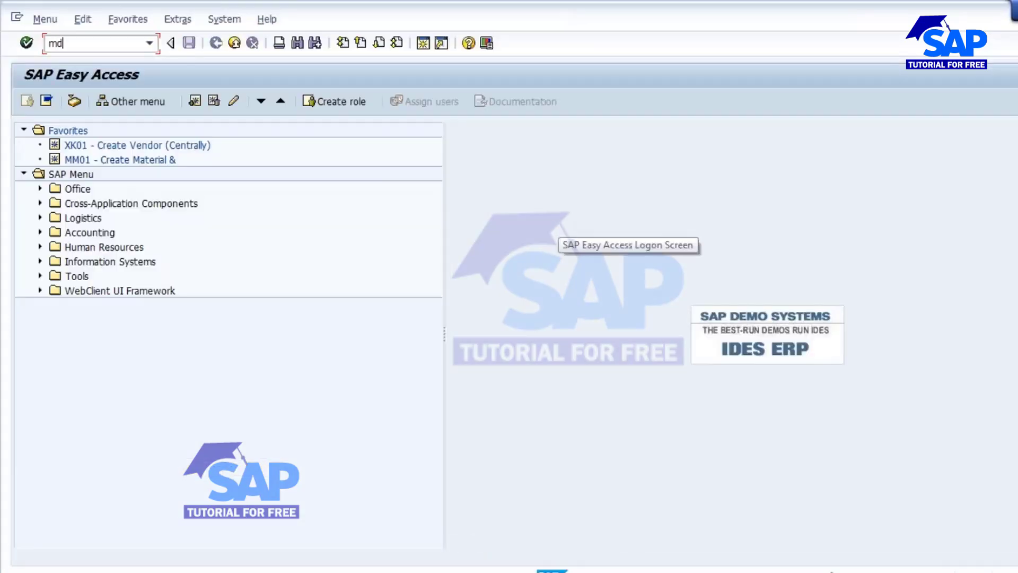
type("02")
key("Return")
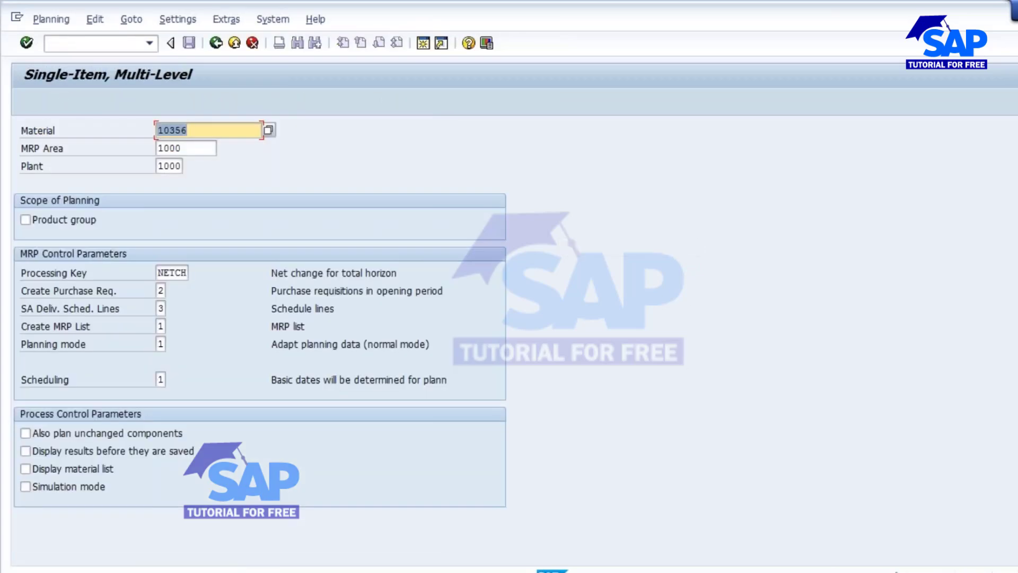
key("Return")
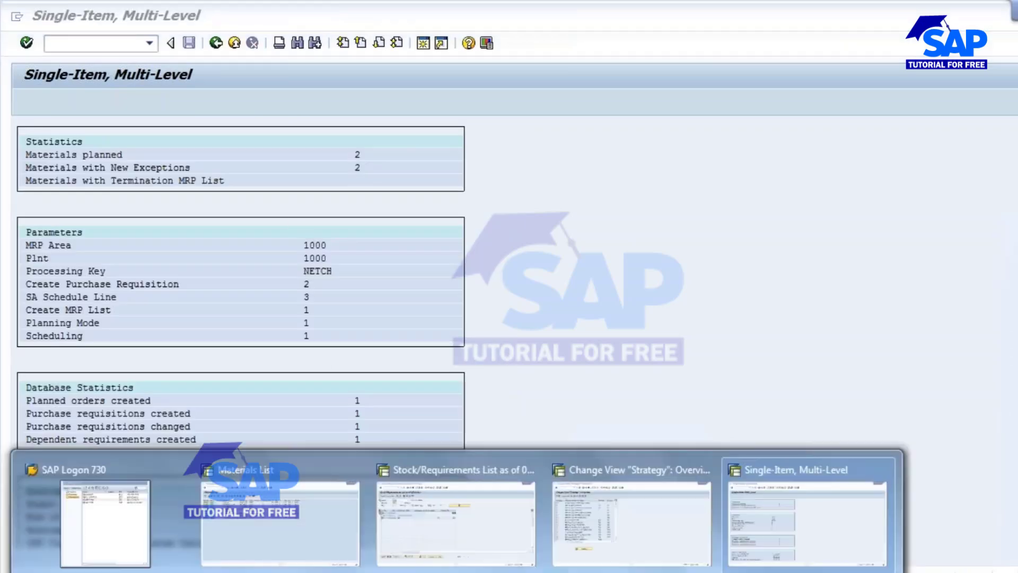
- Refresh the stock/requirements list and examine the planned order's receipt and available quantities
left_click(430, 491)
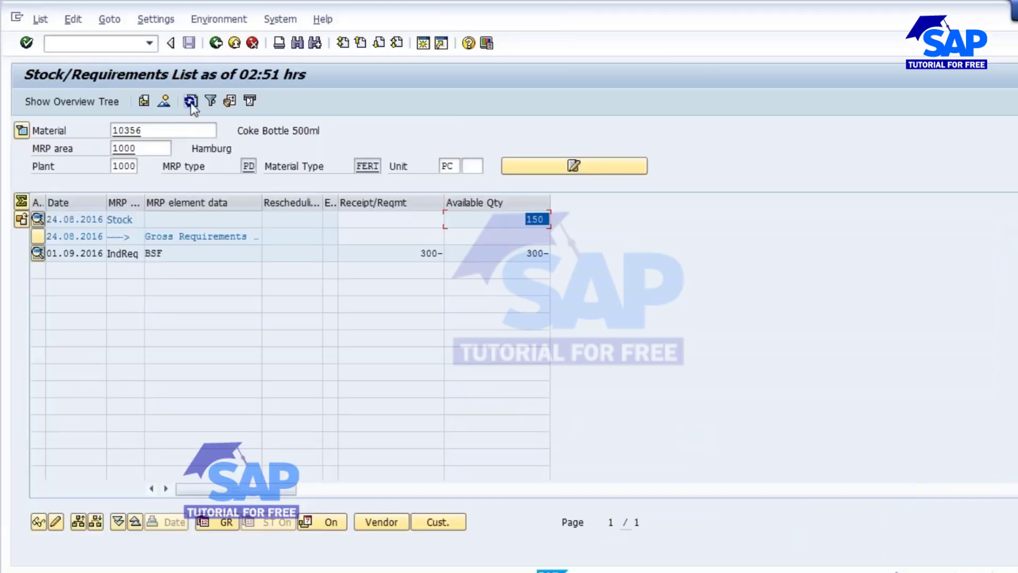
left_click(191, 102)
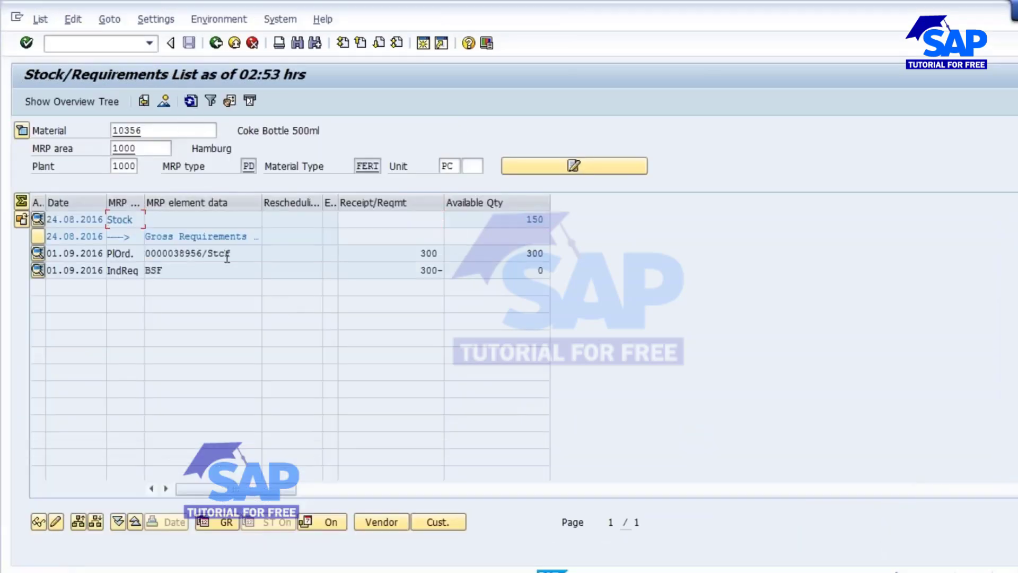
left_click(226, 258)
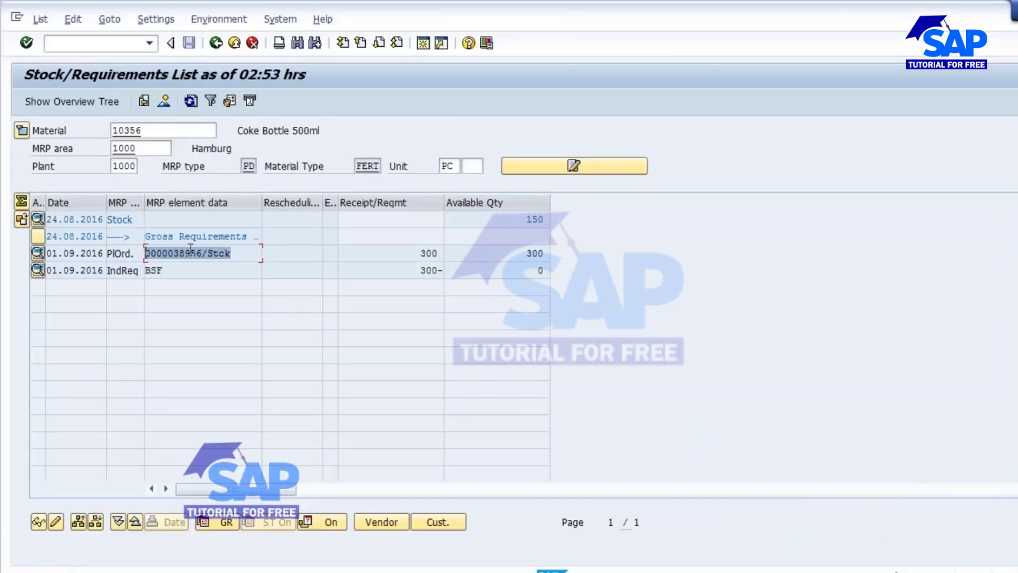
left_click(416, 259)
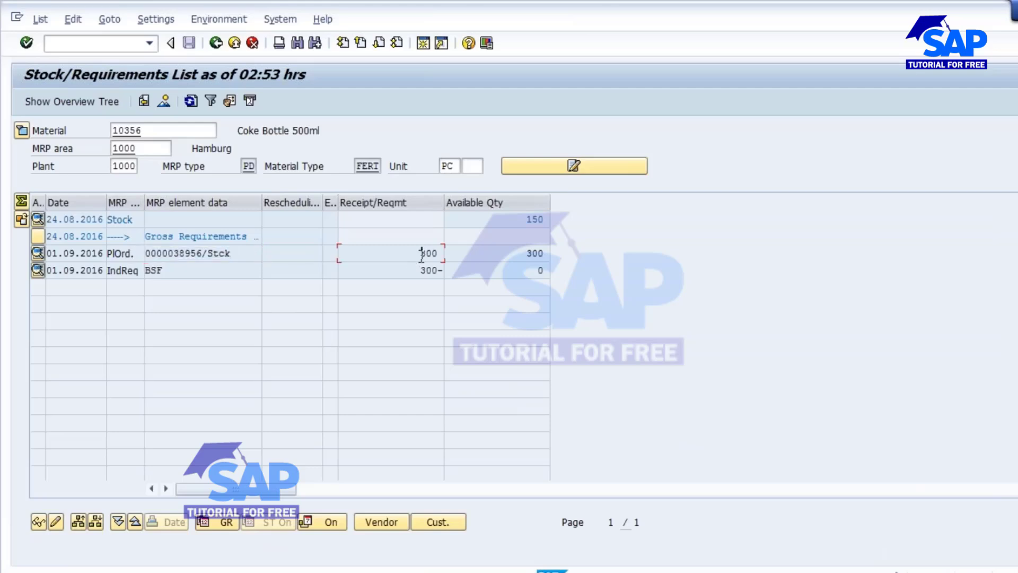
left_click(522, 219)
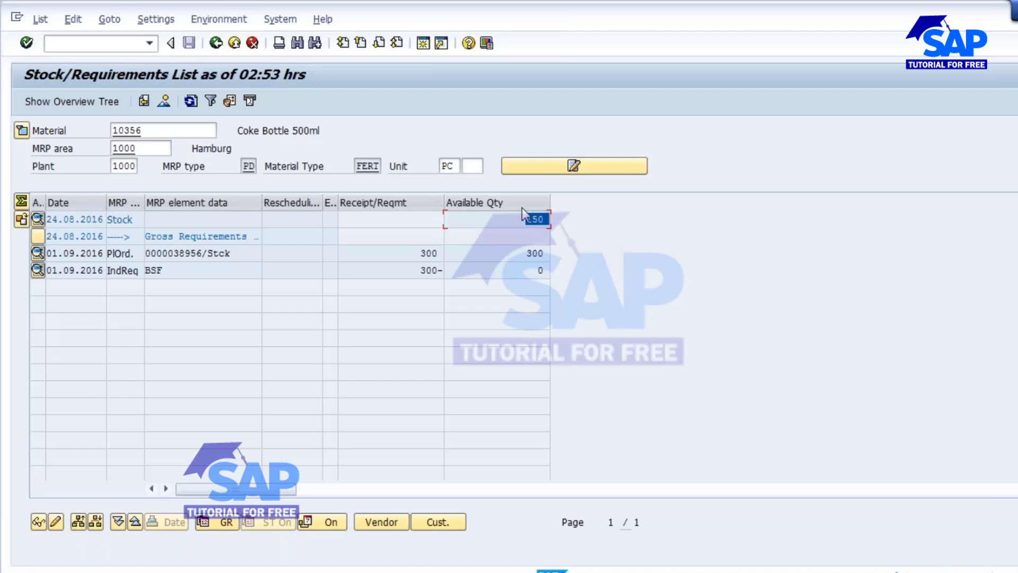
- Open the material header details, examine the strategy group, then collapse them and review the quantities
double_click(362, 220)
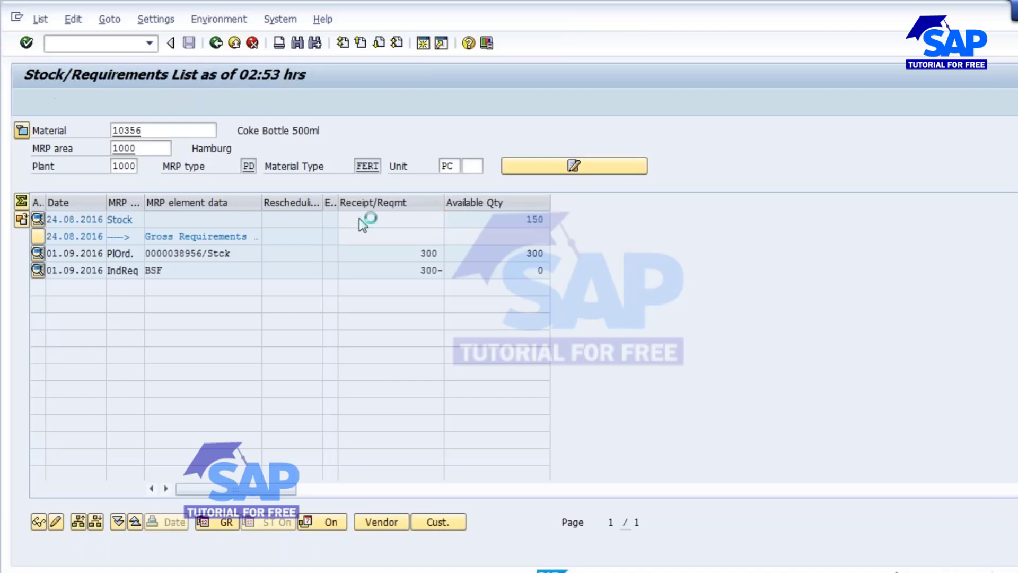
left_click(392, 238)
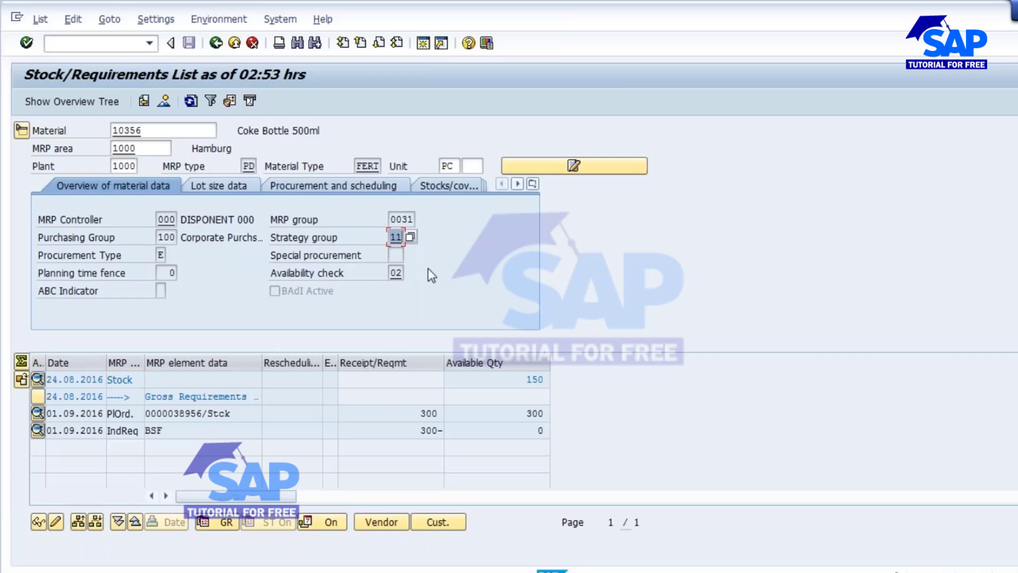
left_click(22, 129)
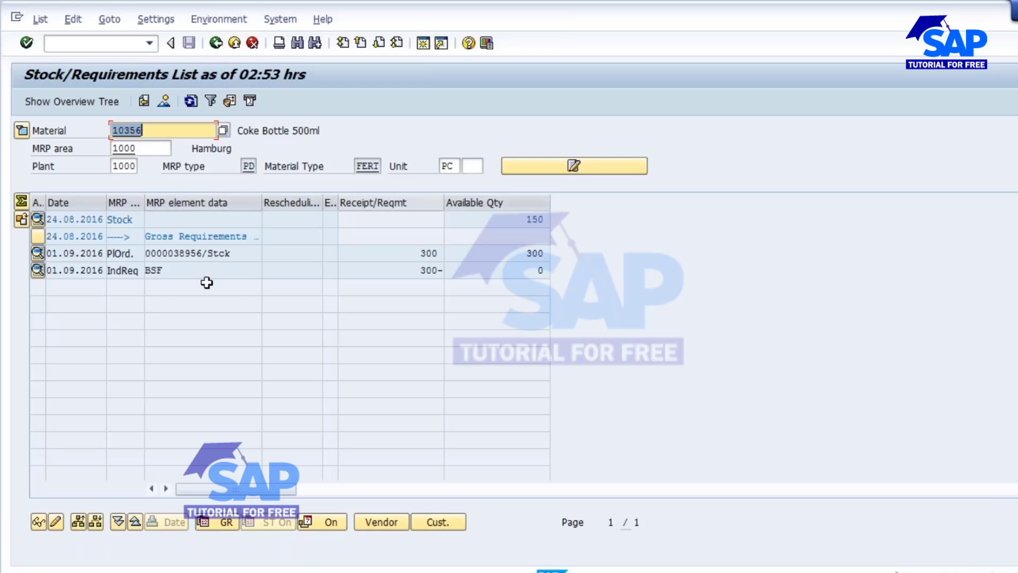
left_click(514, 218)
left_click_drag(514, 217, 551, 218)
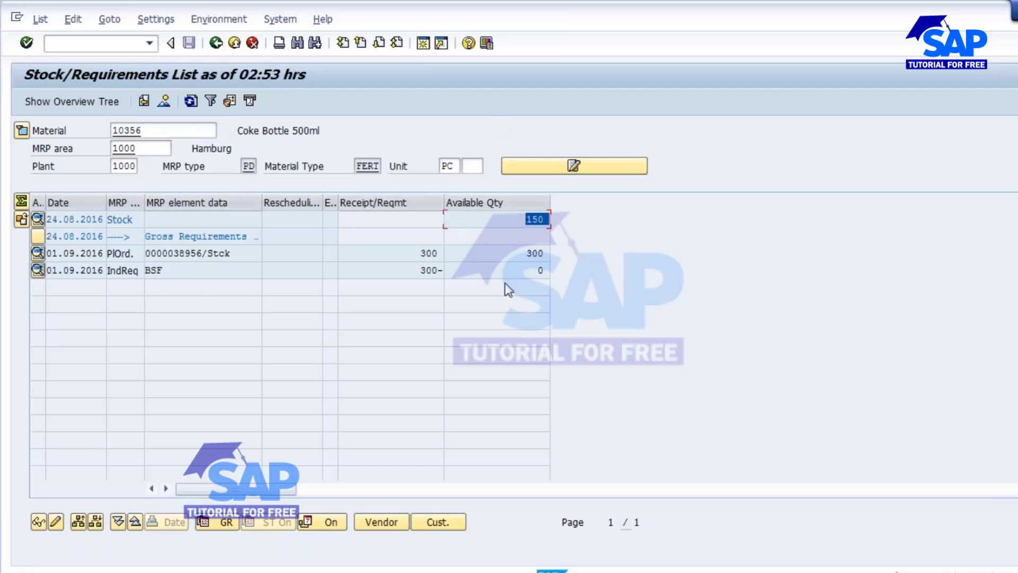
left_click_drag(405, 252, 492, 325)
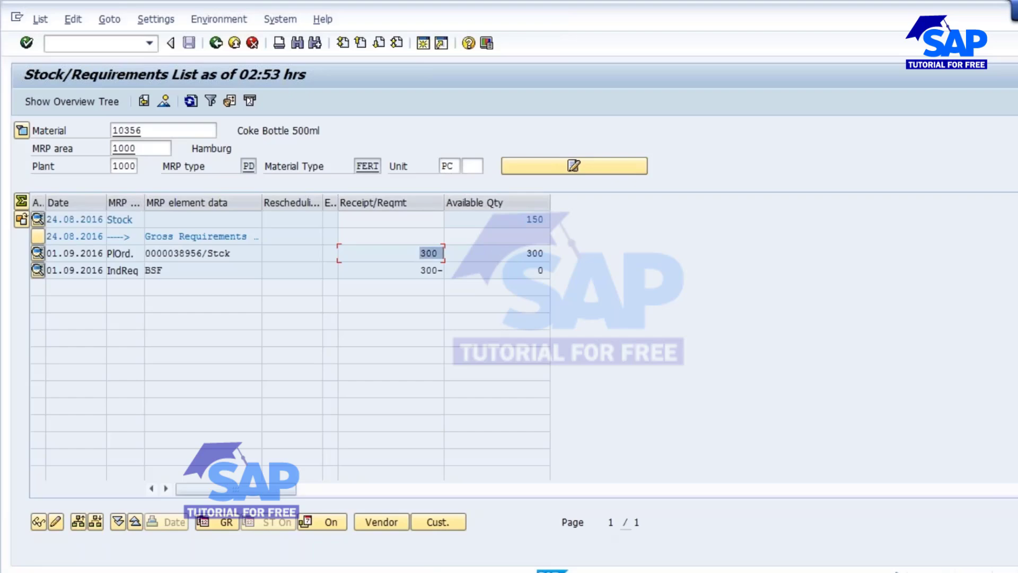
- Switch to the PowerPoint presentation and review the strategy 11 slides
left_click(615, 571)
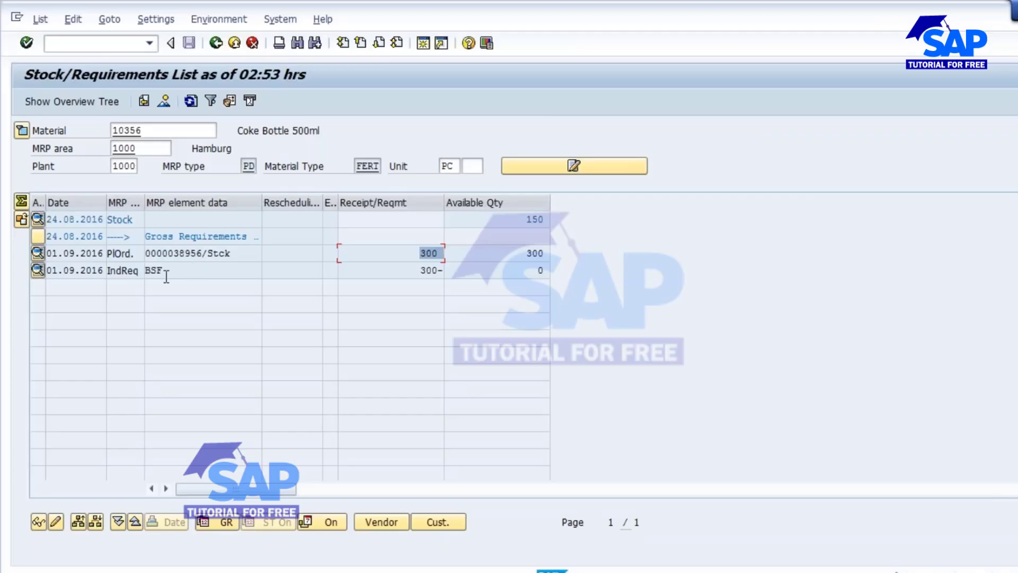
left_click(158, 271)
double_click(158, 270)
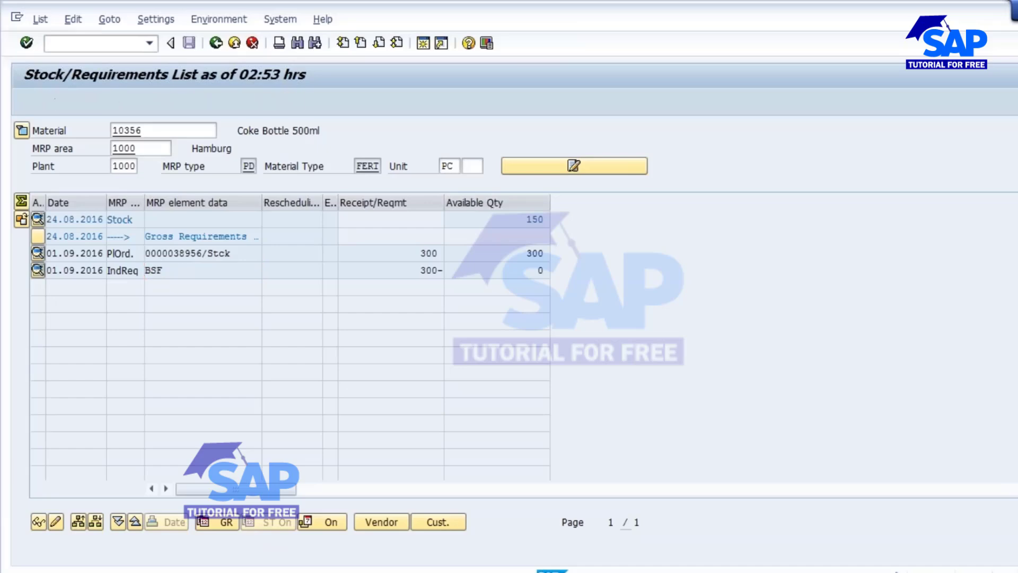
- Open the planned independent requirements and enter 100 for each month from 10.2016 to 02.2017, then save
left_click(419, 379)
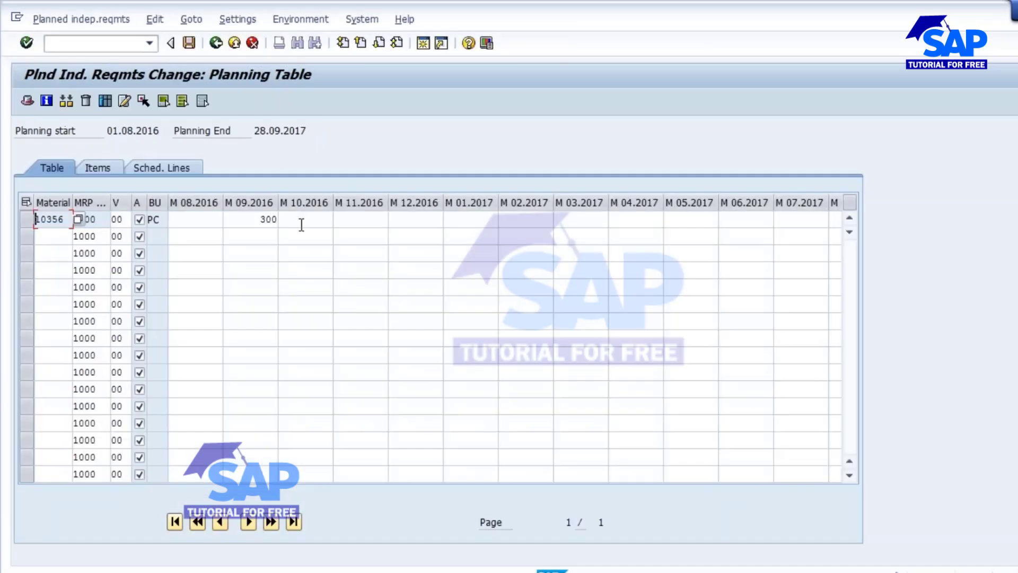
left_click(301, 220)
type("100")
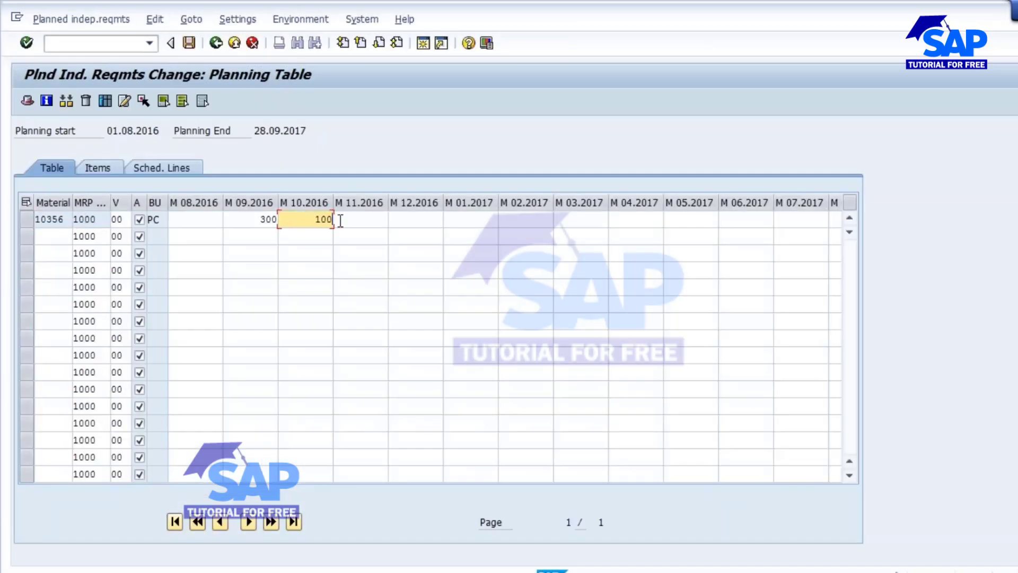
key("Tab")
type("100")
key("Tab")
type("100")
key("Tab")
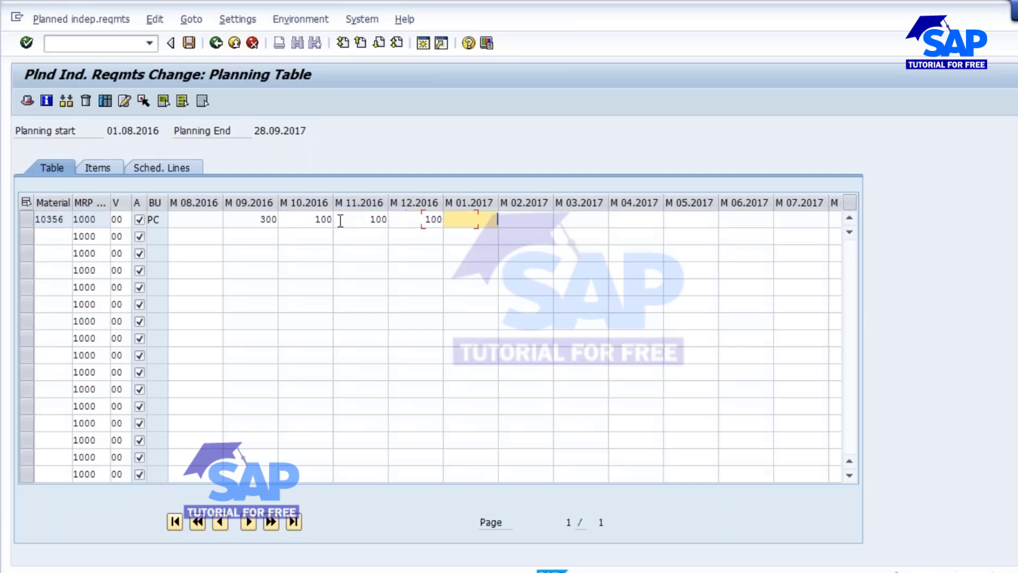
type("100")
key("Tab")
type("100")
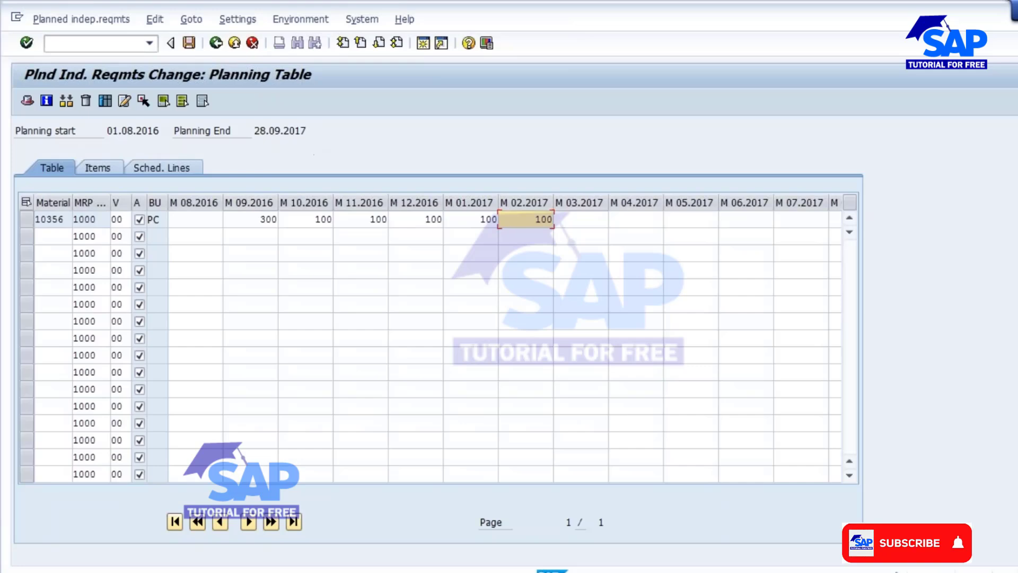
left_click(189, 43)
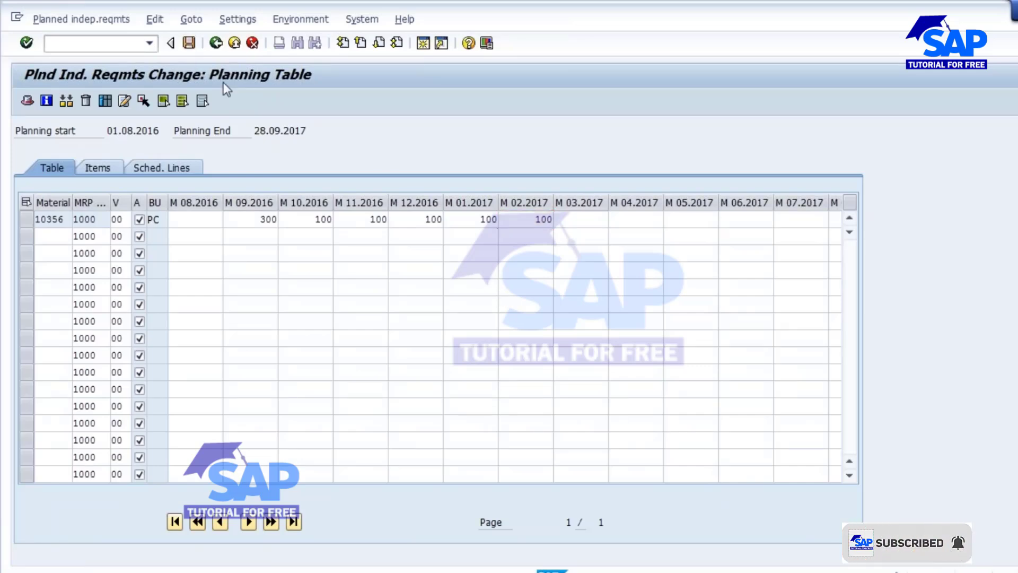
- Refresh the stock/requirements list to review the new independent requirements
left_click(190, 102)
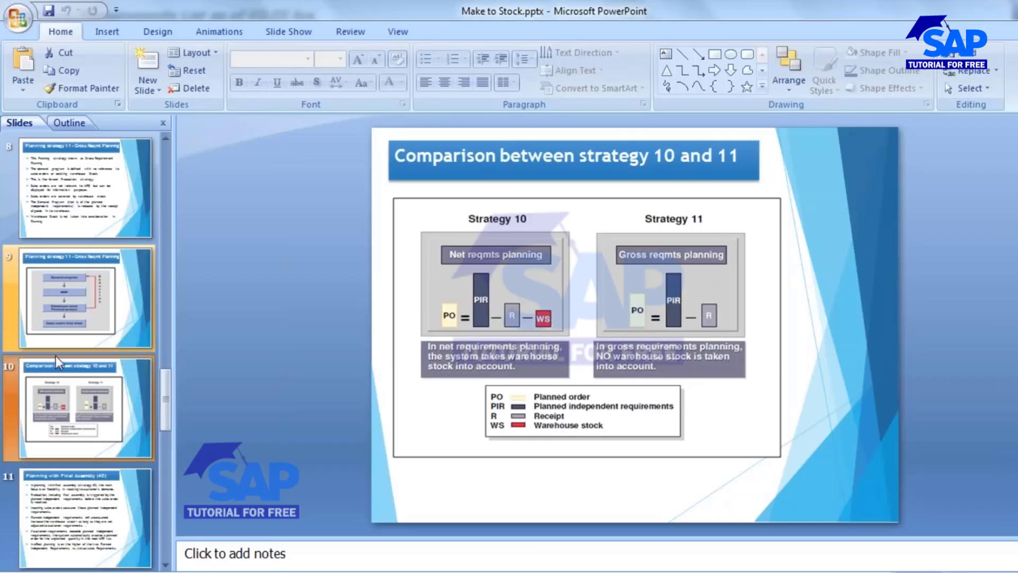
left_click(55, 314)
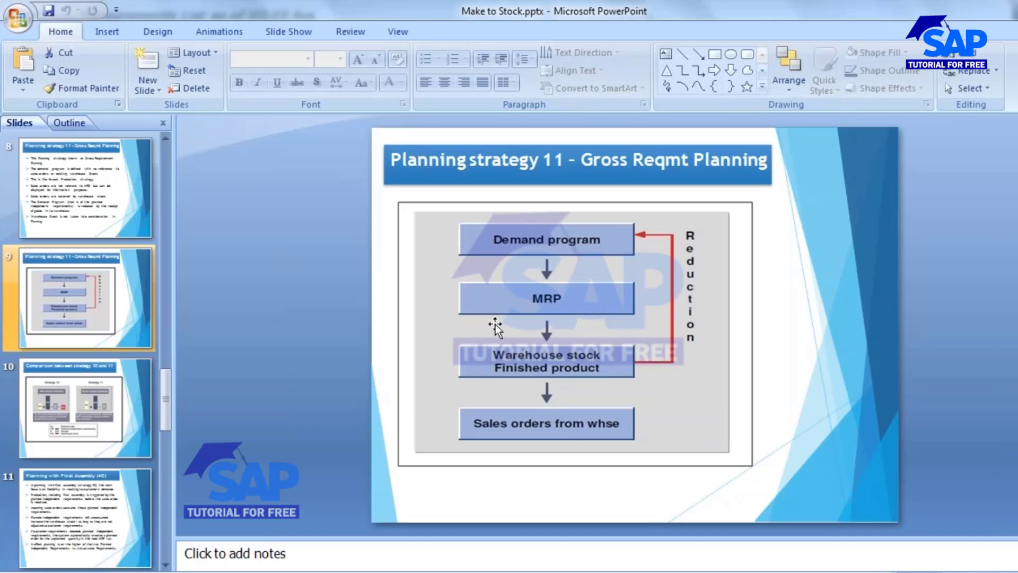
key("alt+Tab")
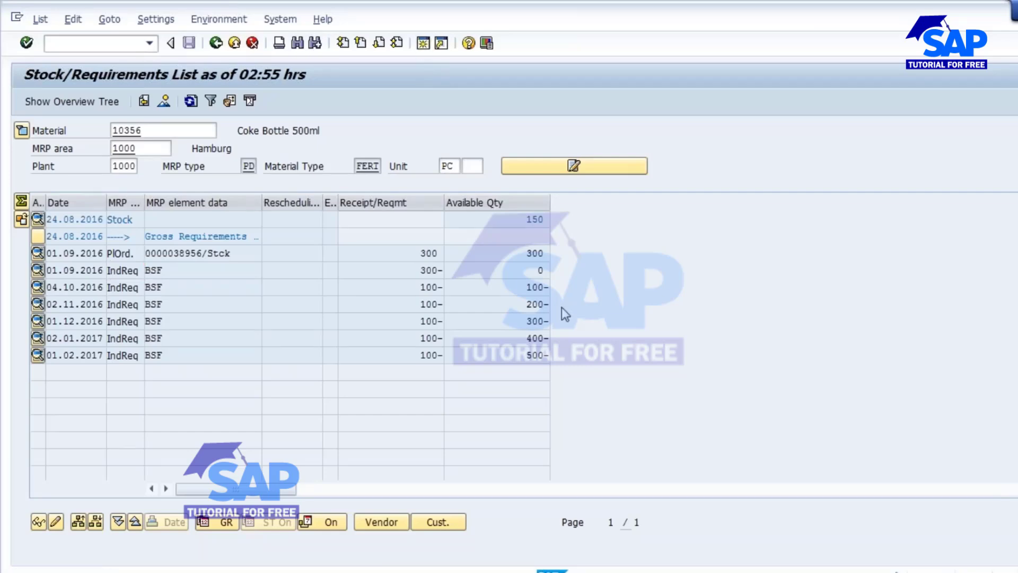
- Return to the main menu and rerun MD02 planning for material 10356
key("F3")
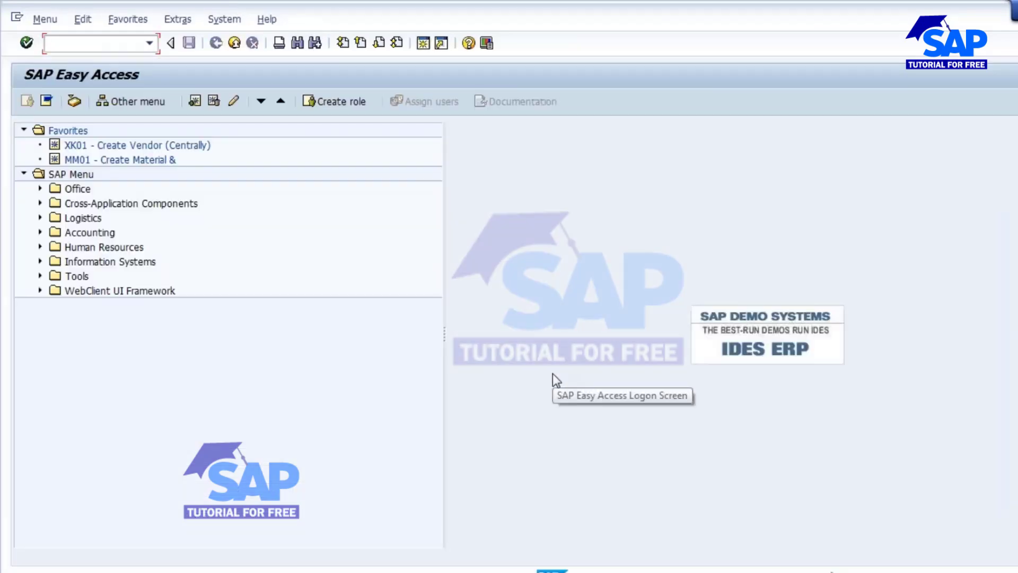
type("md02")
key("Return")
key("Return")
key("Return")
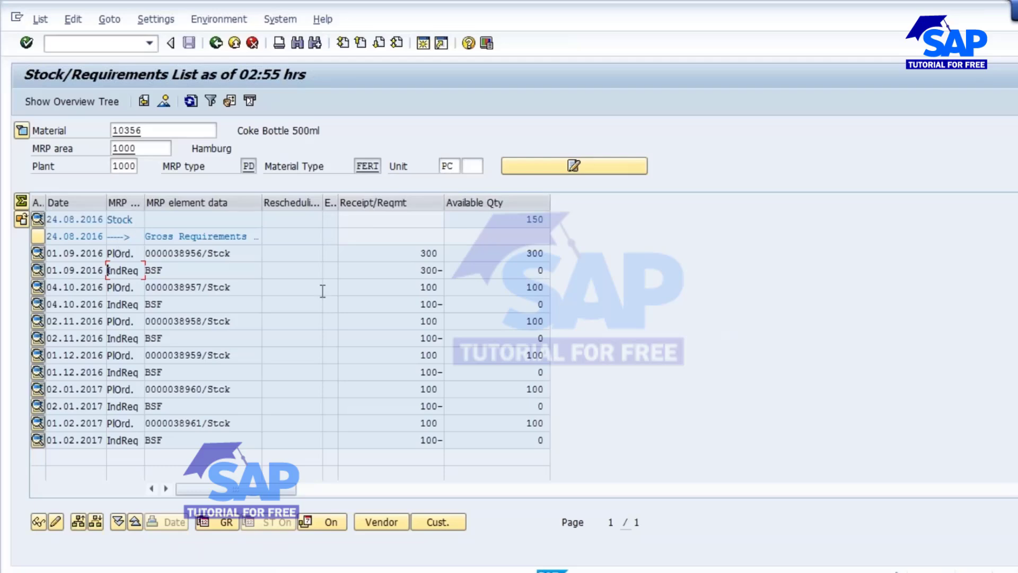
- Convert the 01.09.2016 planned order for 300 PC into a production order and open the missing parts overview from the availability check
double_click(199, 253)
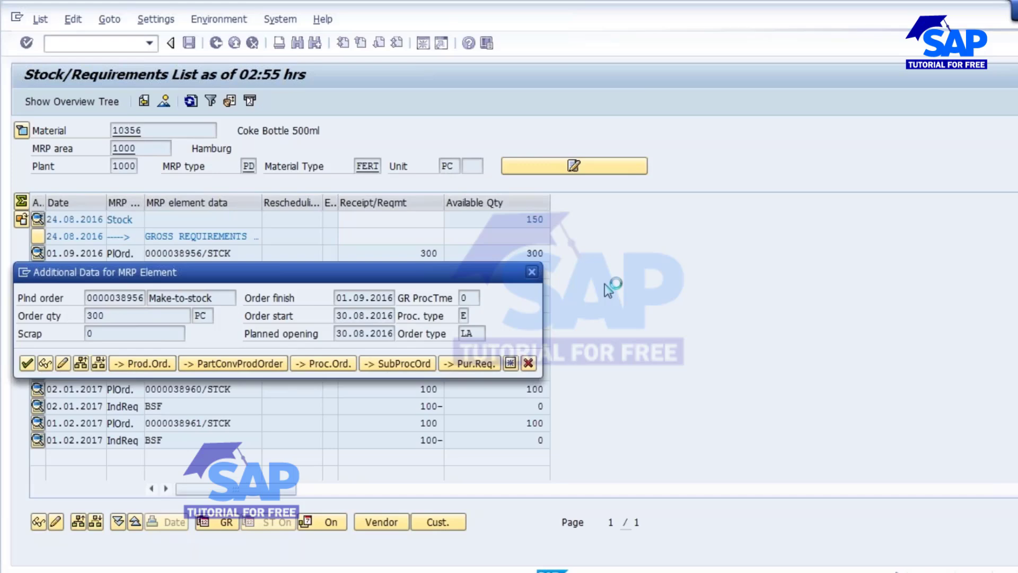
left_click(199, 203)
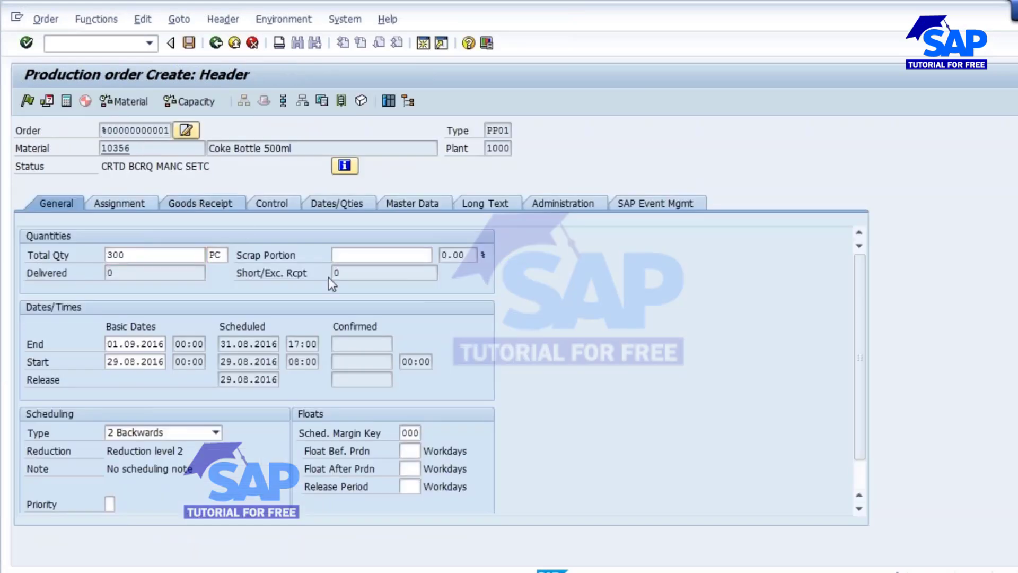
left_click(452, 415)
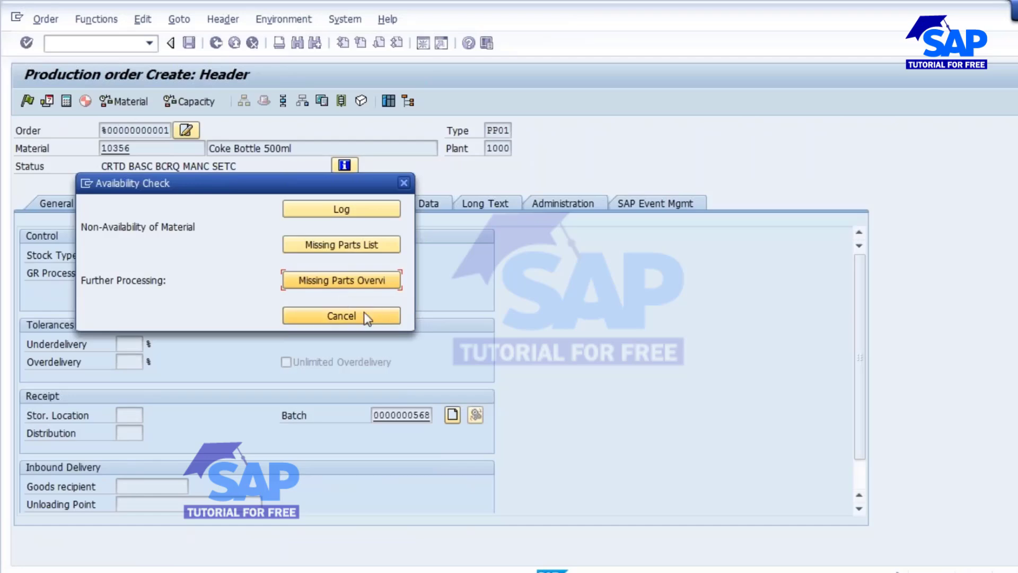
left_click(345, 280)
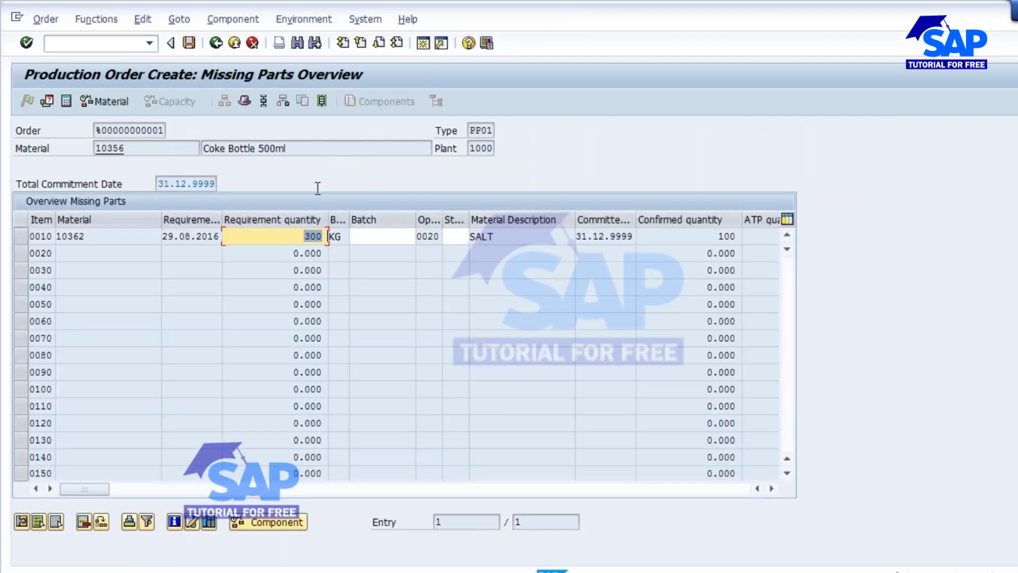
- Review the production order's missing component SALT in the component overview and leave the order, saving it
left_click(281, 101)
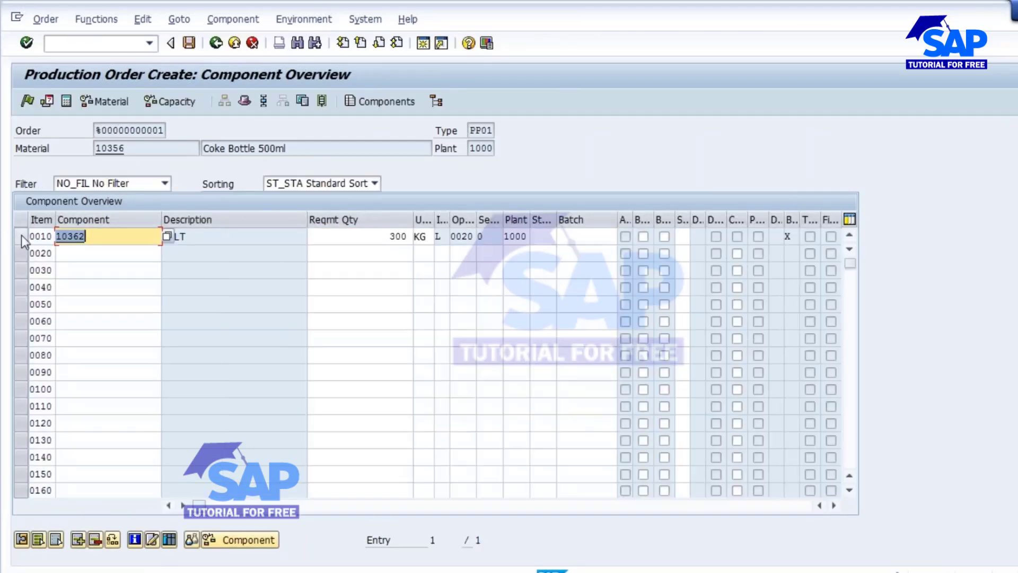
left_click(21, 237)
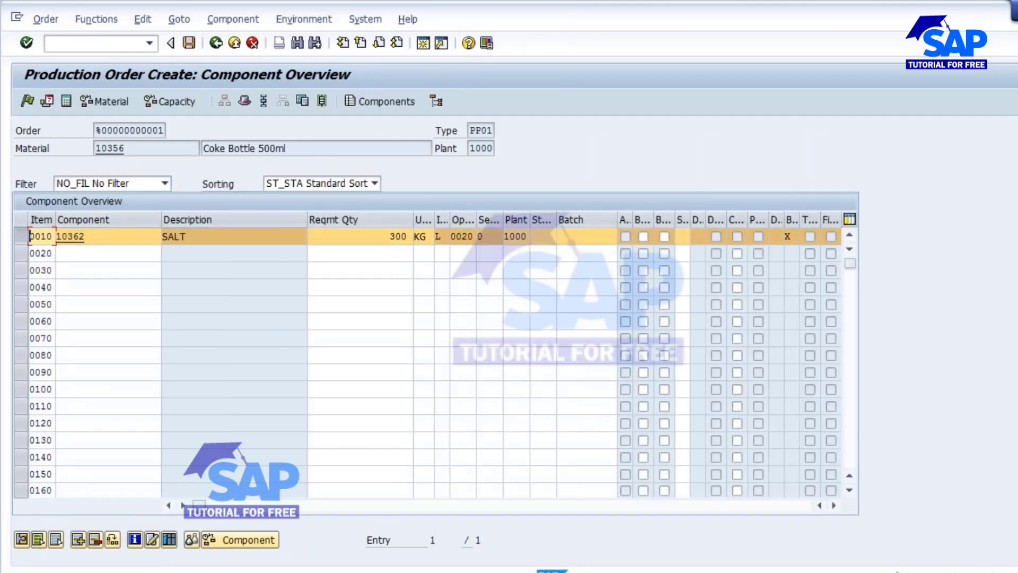
left_click(96, 540)
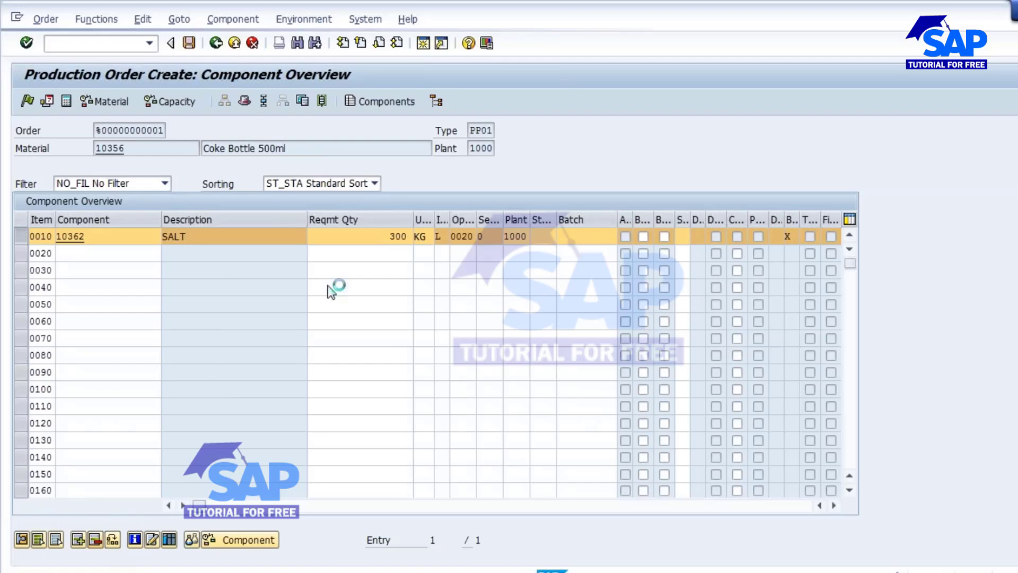
key("Return")
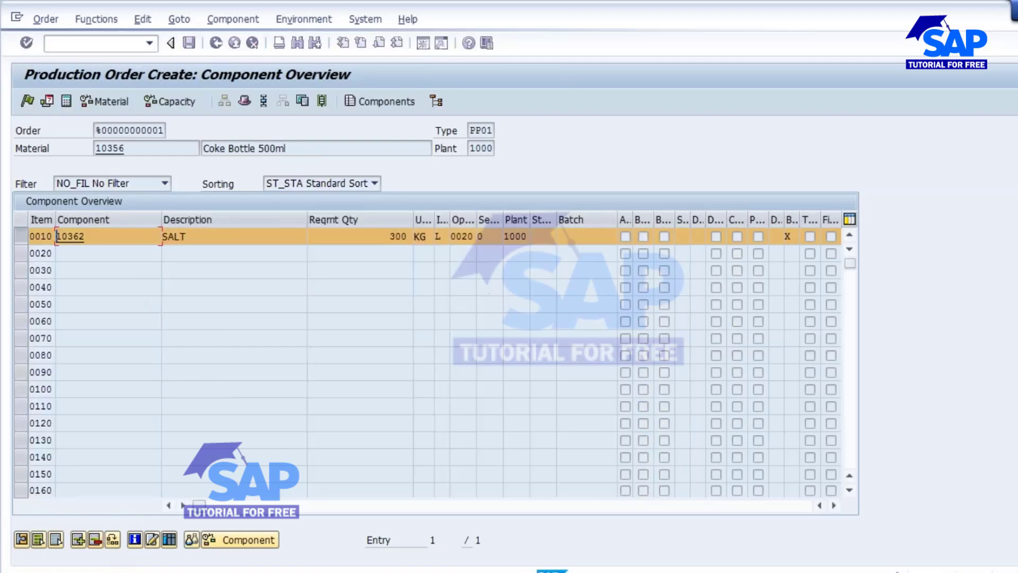
left_click(216, 43)
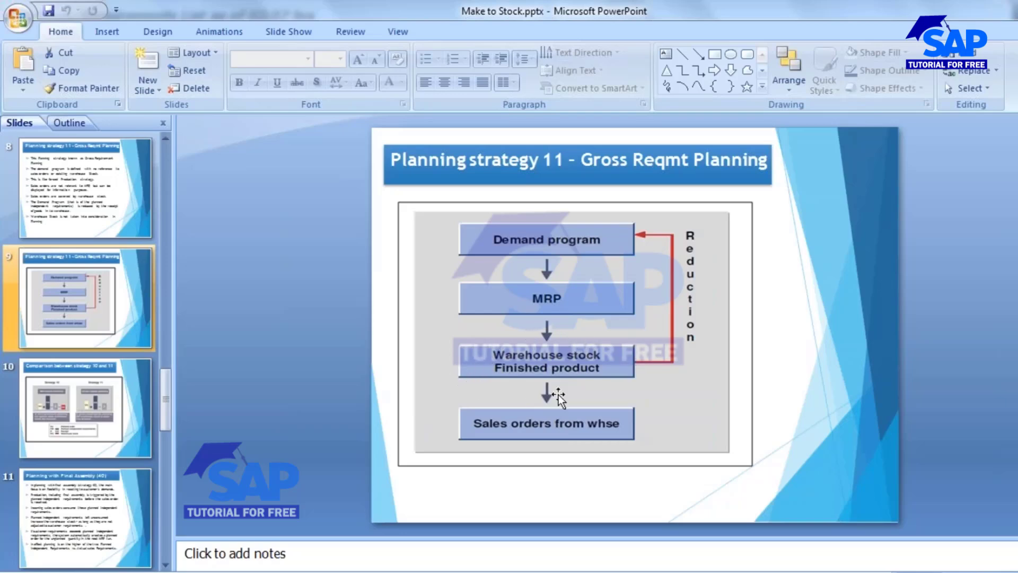
- Return to the stock/requirements list and copy the new production order number
left_click(636, 571)
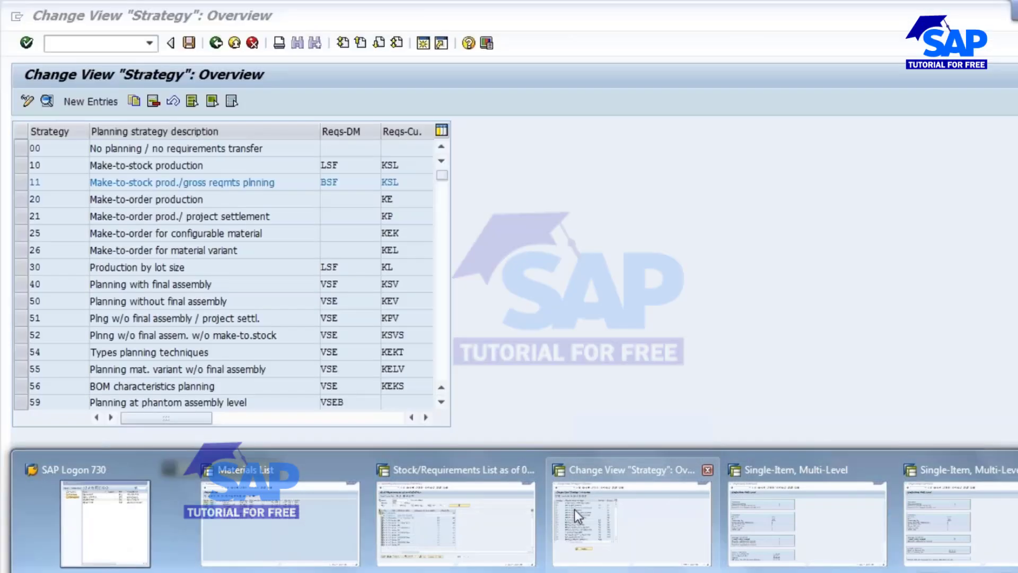
left_click(456, 514)
left_click_drag(168, 253, 215, 258)
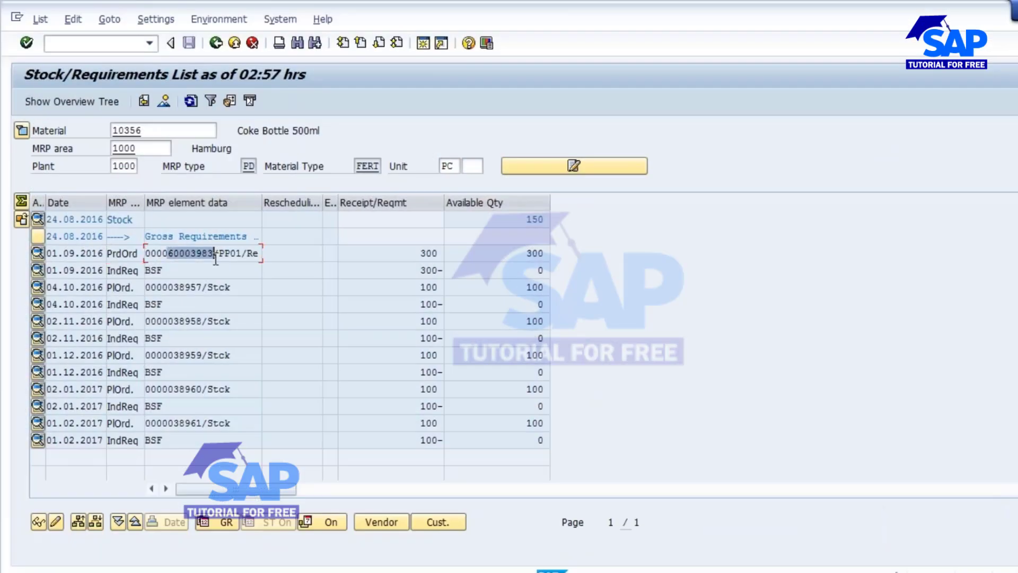
key("ctrl+c")
left_click_drag(526, 219, 546, 220)
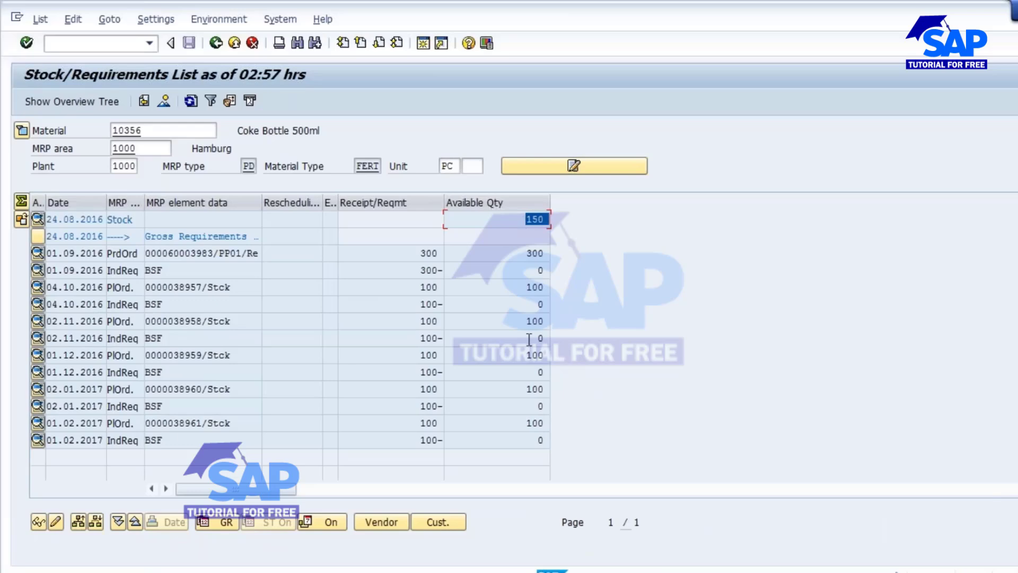
left_click_drag(422, 253, 467, 253)
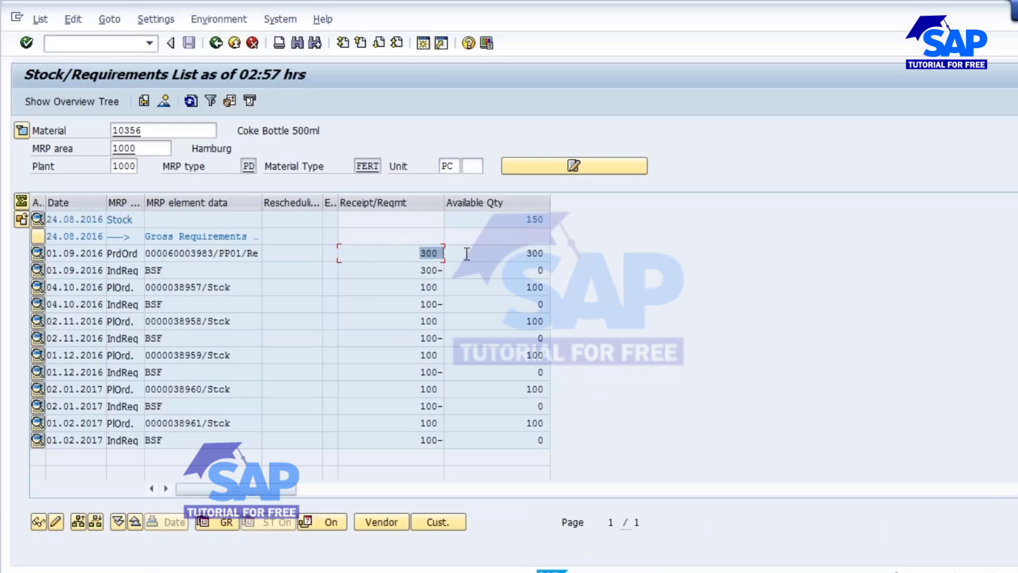
left_click_drag(524, 219, 598, 219)
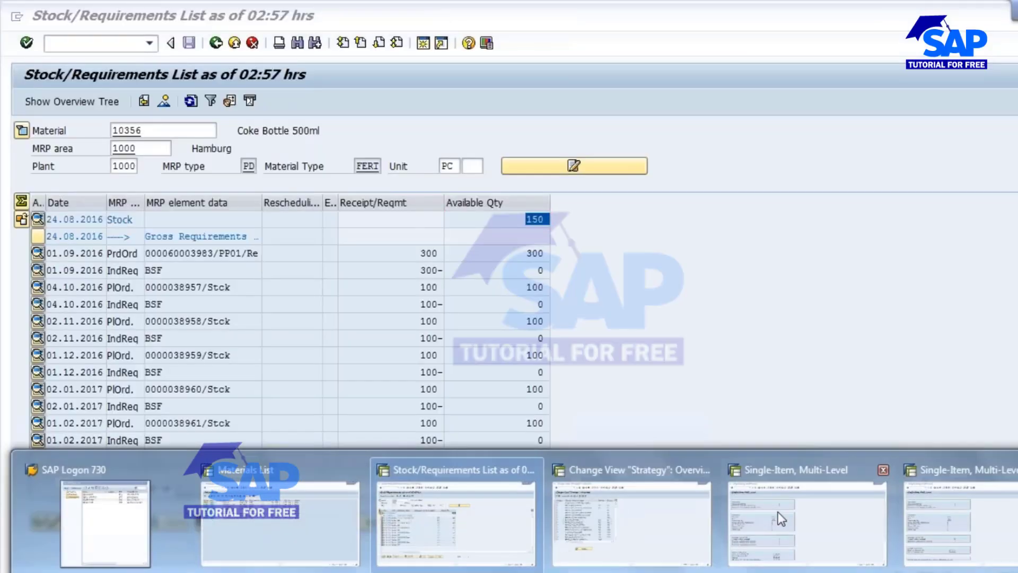
- Start transaction MB31 for goods receipt for an order
left_click(780, 509)
type("/")
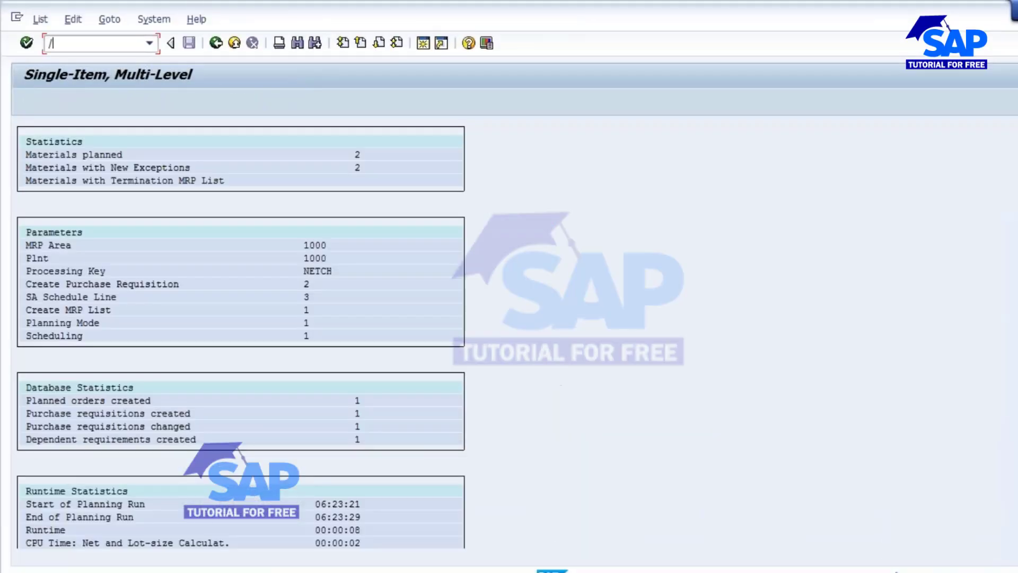
type("nmb31")
key("Return")
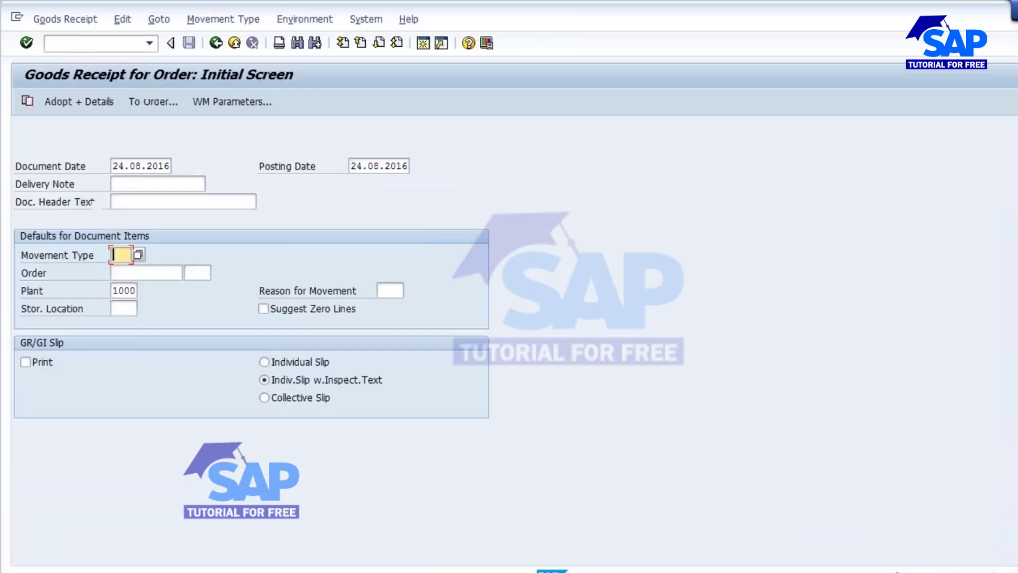
- Enter movement type 101, paste production order 60003983, and choose storage location L000
type("101")
key("Tab")
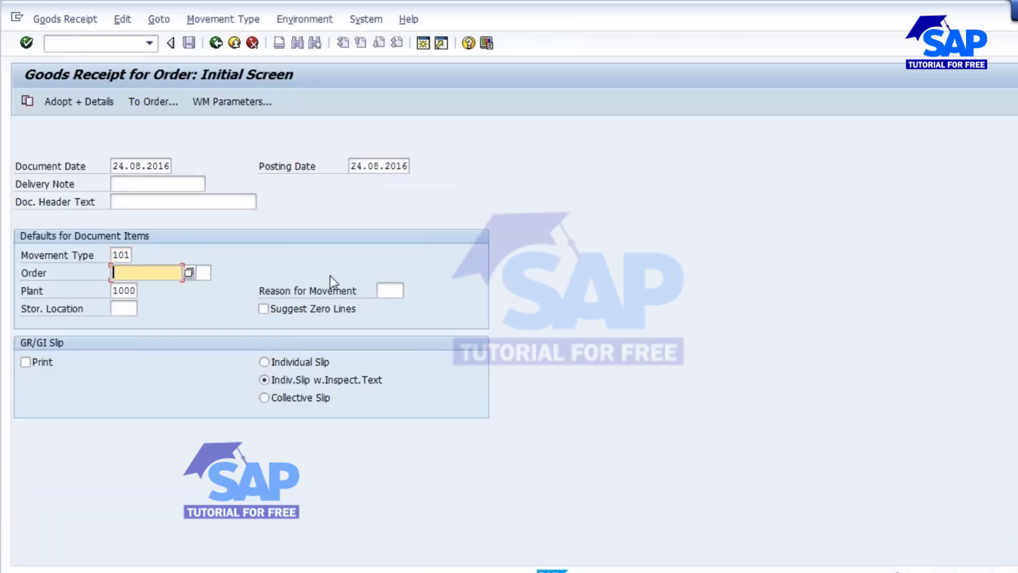
key("ctrl+v")
left_click(136, 313)
type("1")
key("Down")
key("Return")
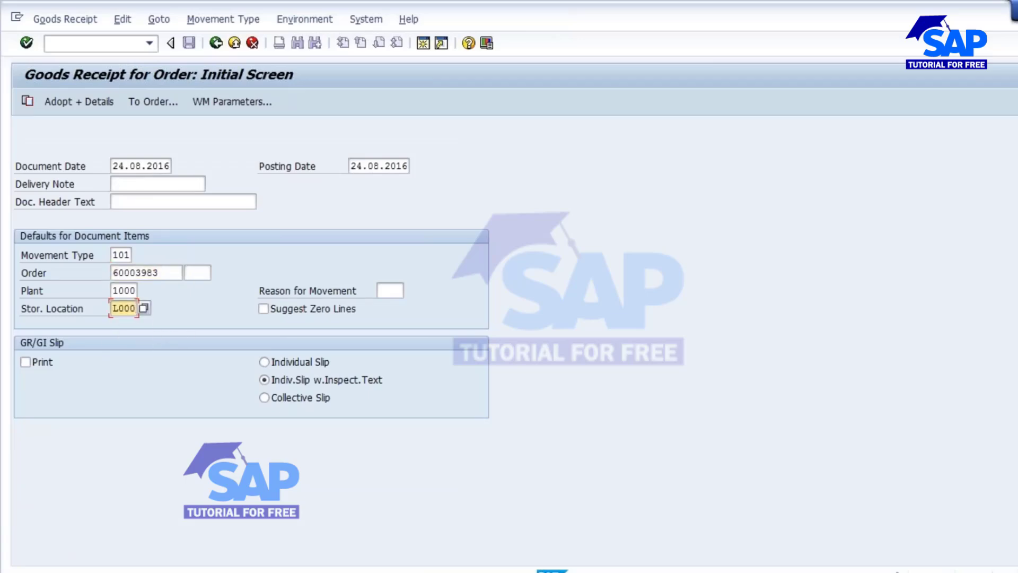
key("Return")
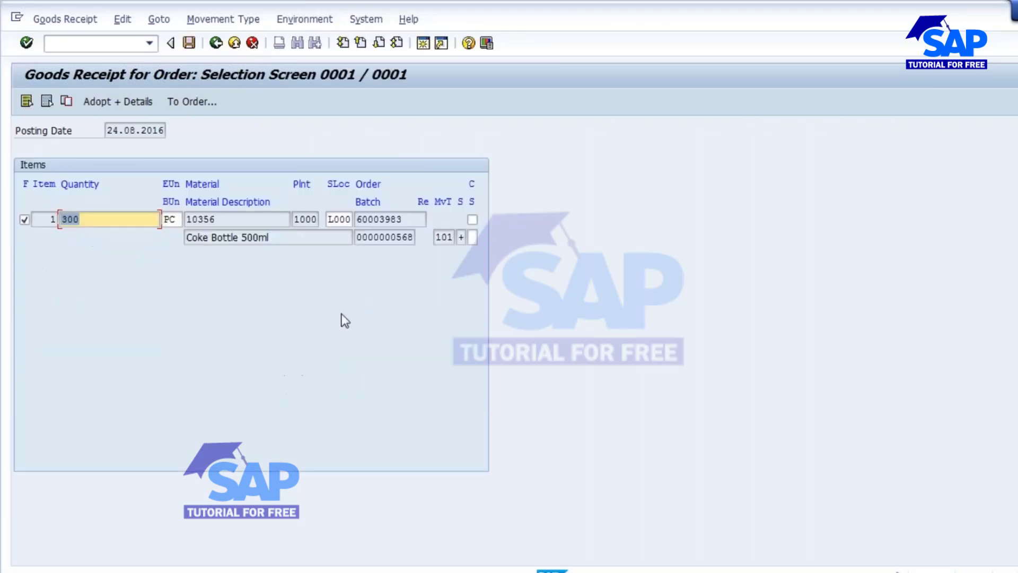
- Open the item details and set the date of manufacture to 24.08.2016
left_click(190, 44)
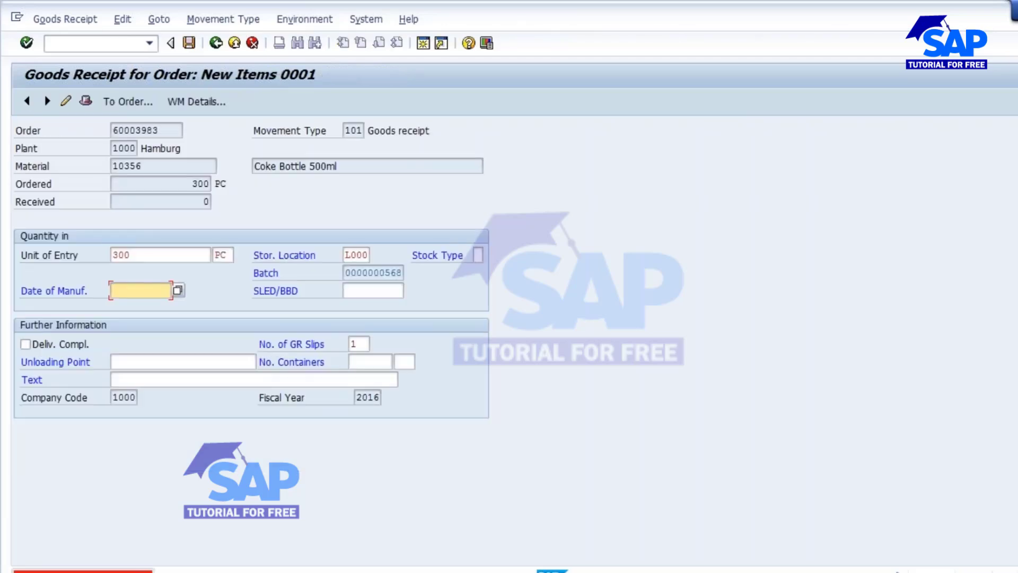
key("BackSpace")
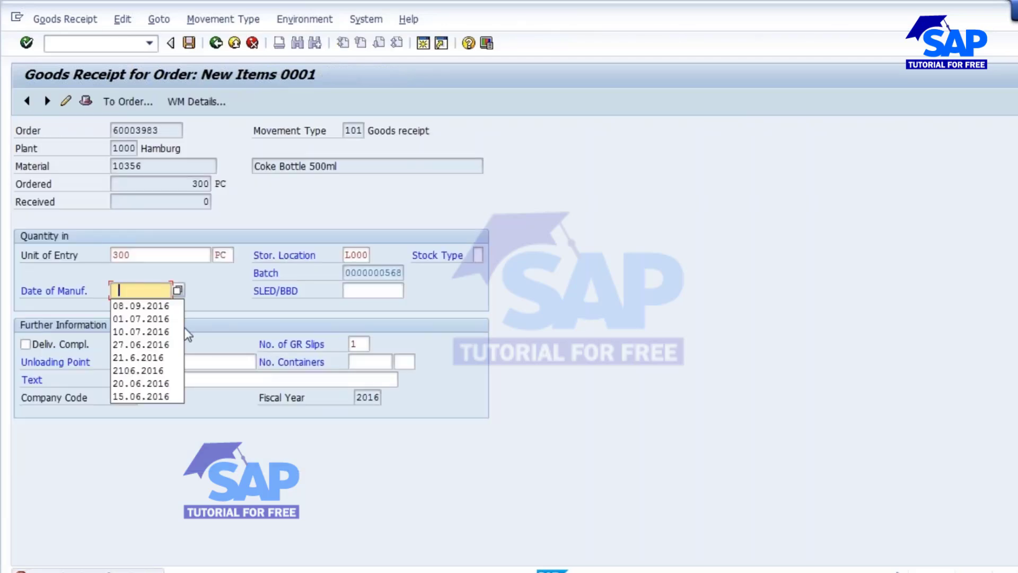
left_click(128, 302)
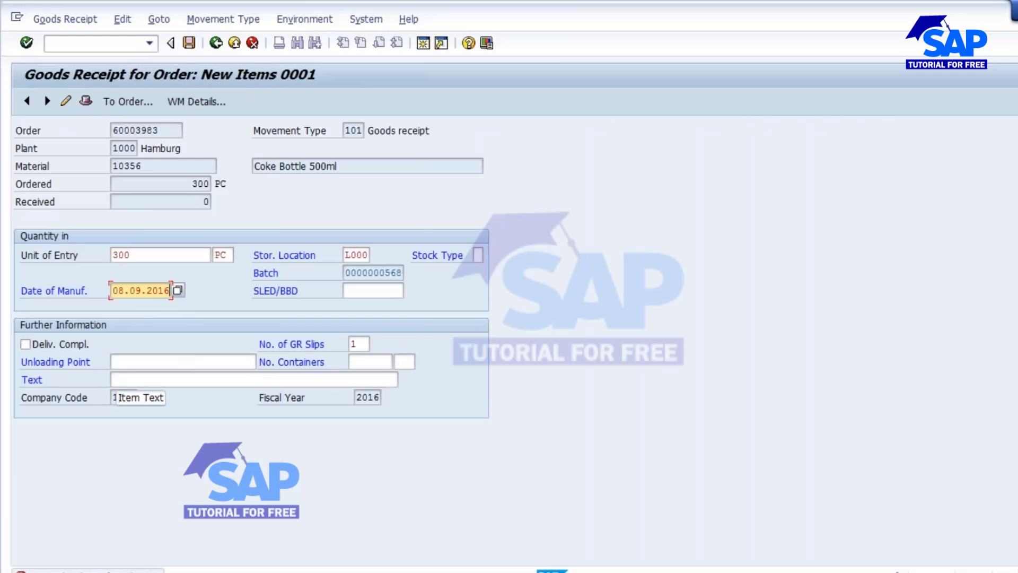
key("BackSpace")
key("BackSpace")
key("BackSpace")
key("BackSpace")
key("BackSpace")
key("BackSpace")
key("BackSpace")
key("BackSpace")
key("BackSpace")
key("BackSpace")
type("24")
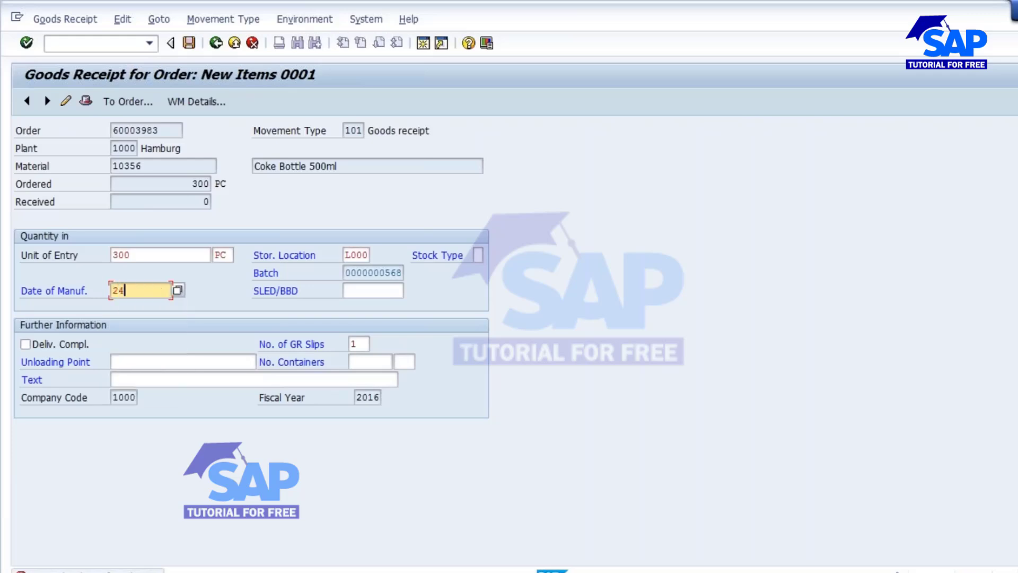
type(".08.2016")
- Confirm the item and post the goods receipt for the production order
left_click(36, 342)
key("Return")
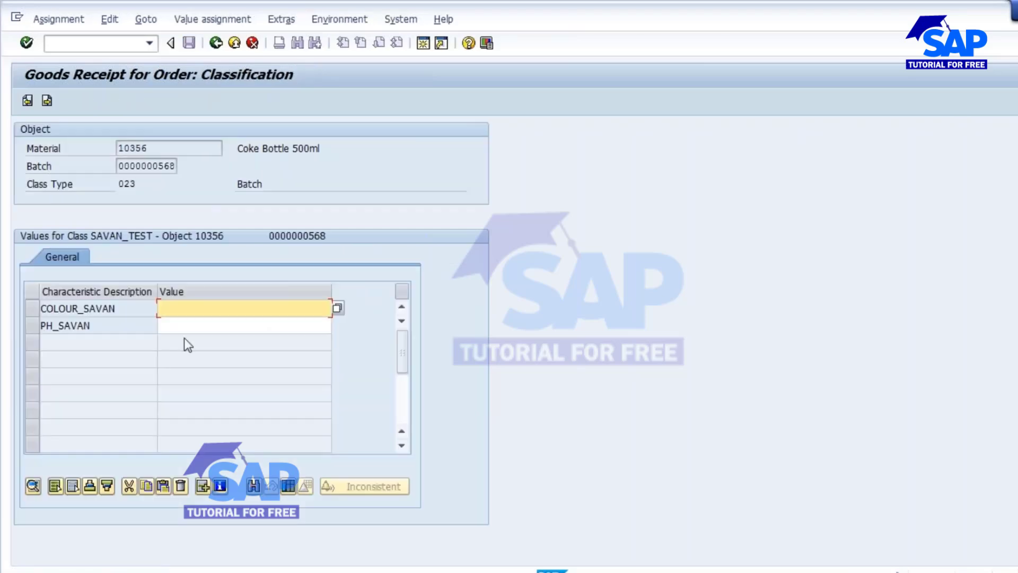
left_click(48, 102)
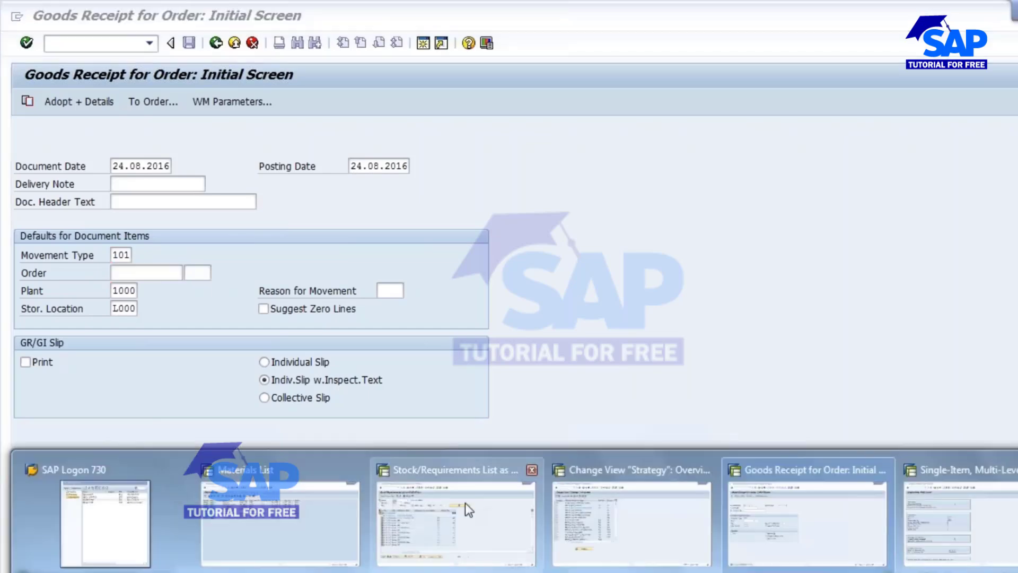
- Switch to the stock/requirements list and refresh it to review the updated stock and requirements
left_click(450, 505)
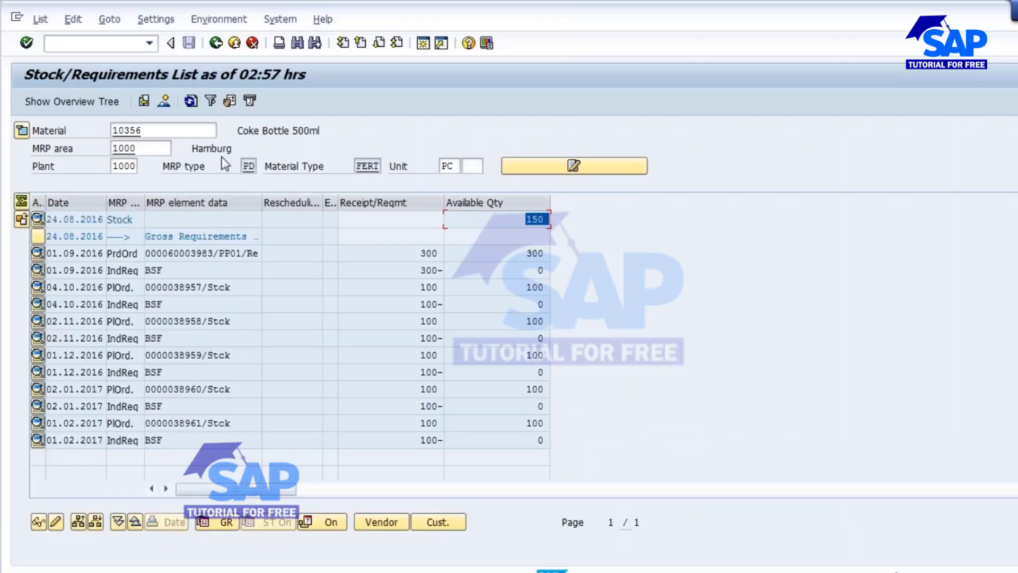
left_click(528, 219)
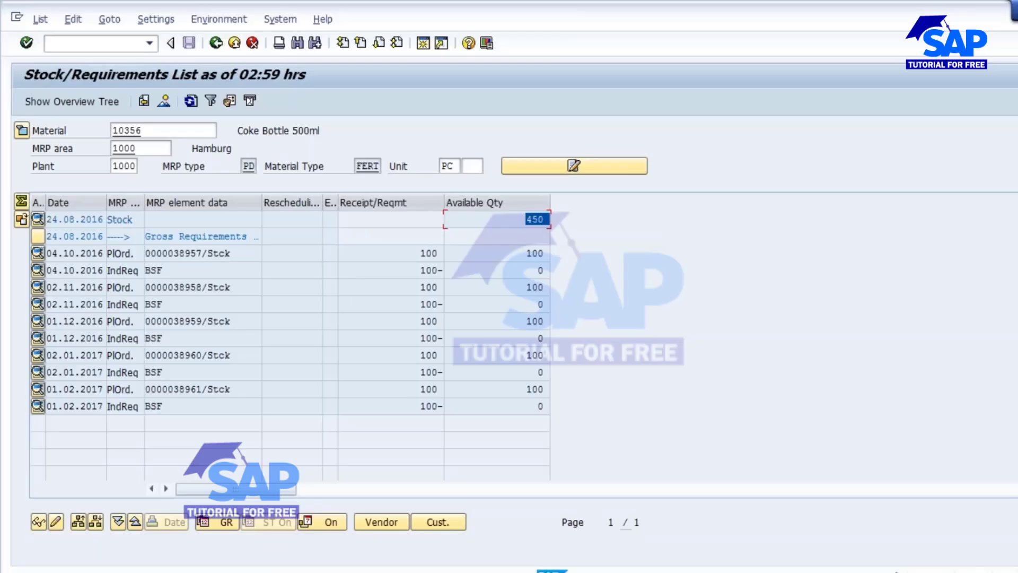
left_click(190, 102)
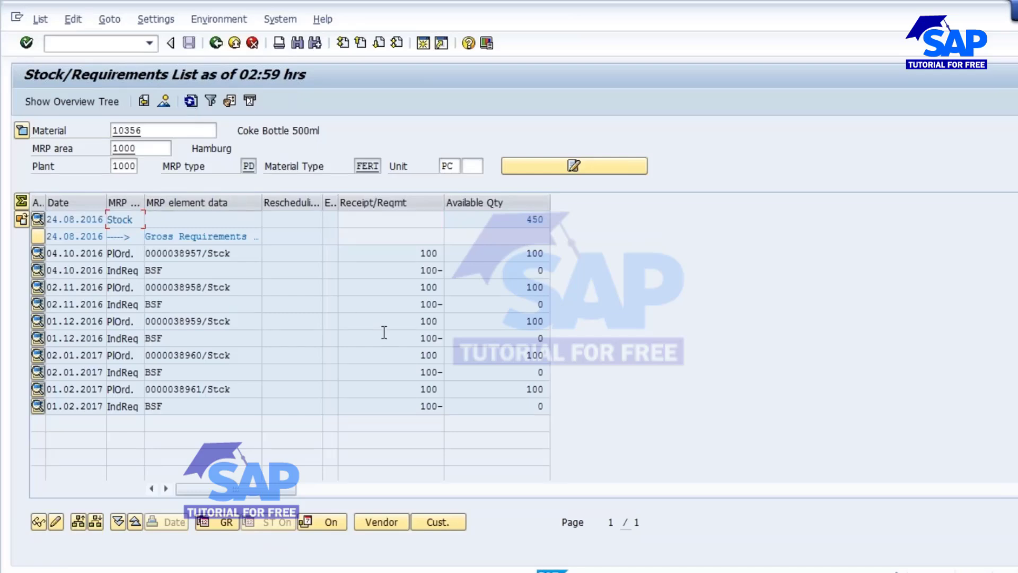
left_click(525, 220)
left_click_drag(522, 222, 590, 250)
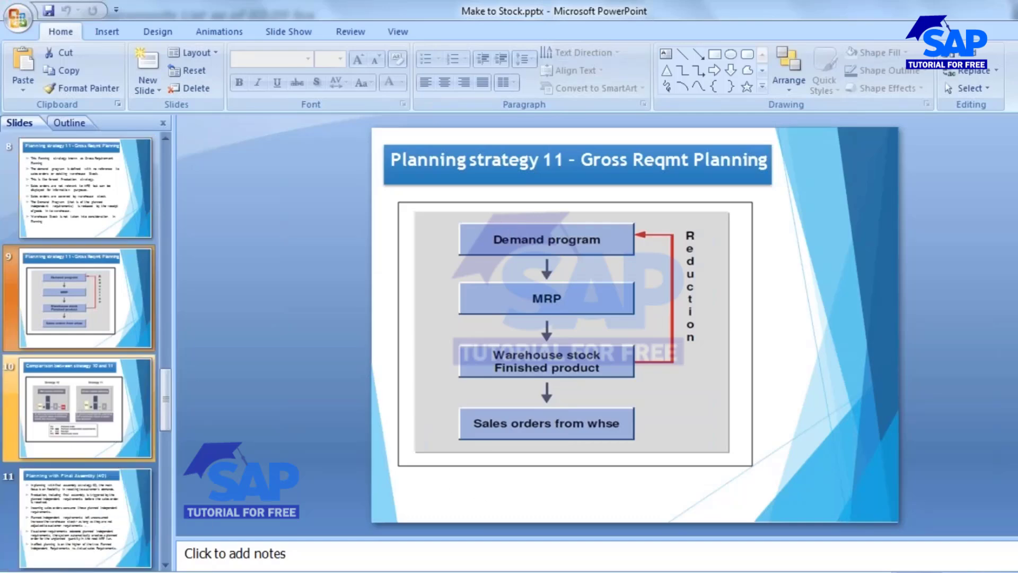
- Switch to Notepad and delete the Req, Stock and 300 note lines
key("alt+Tab")
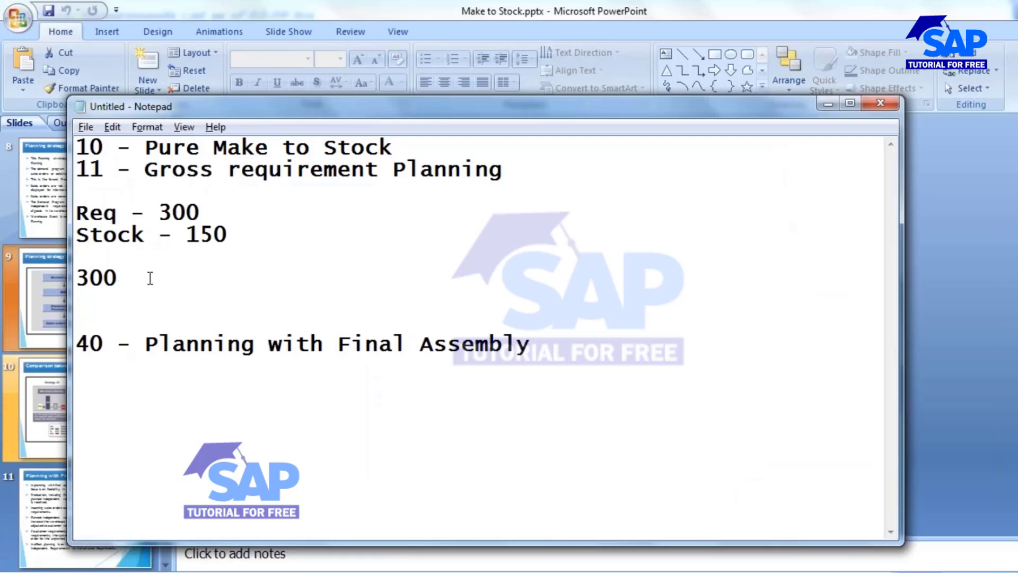
left_click_drag(129, 280, 83, 208)
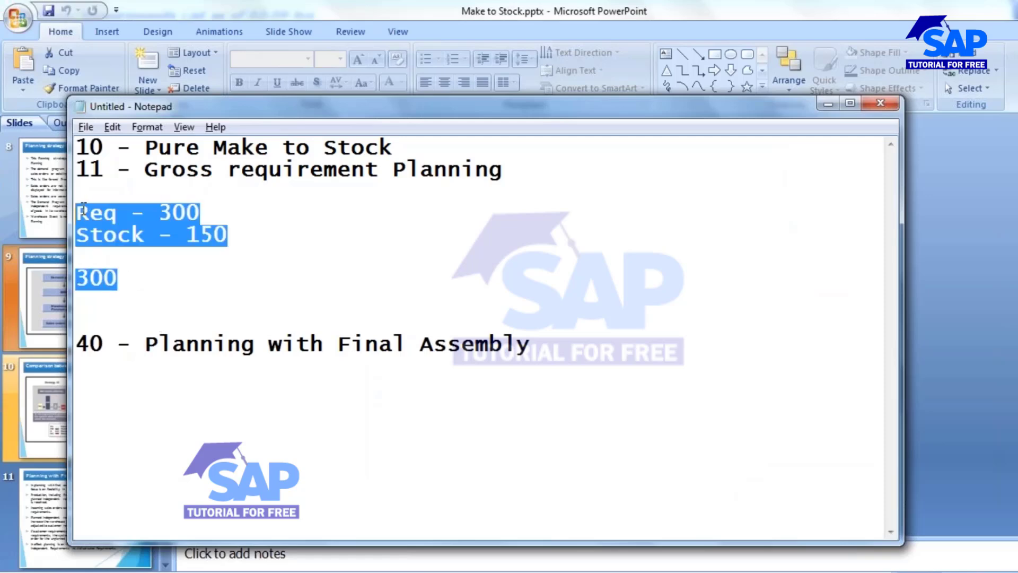
key("Delete")
key("Delete")
key("Delete")
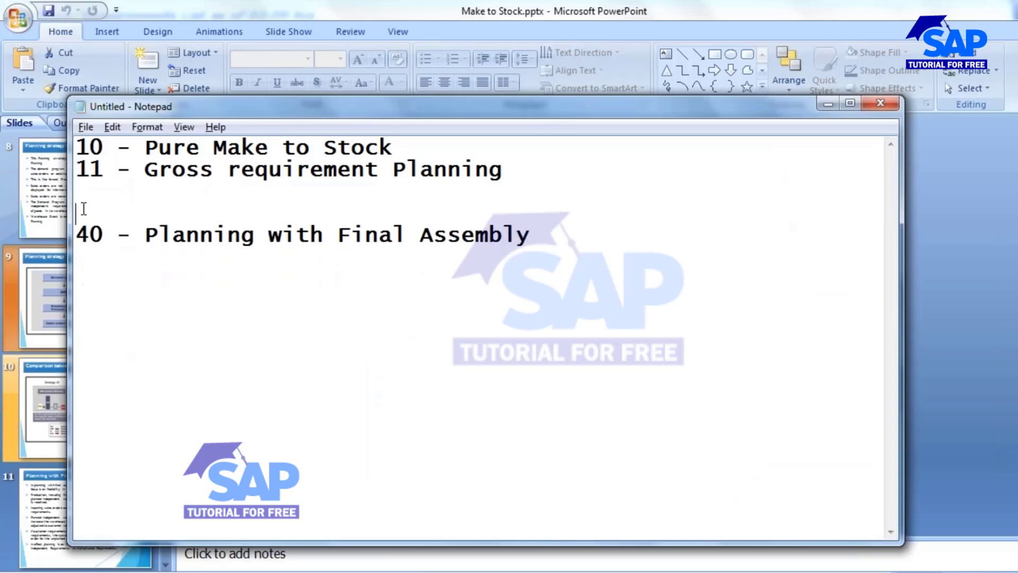
key("Delete")
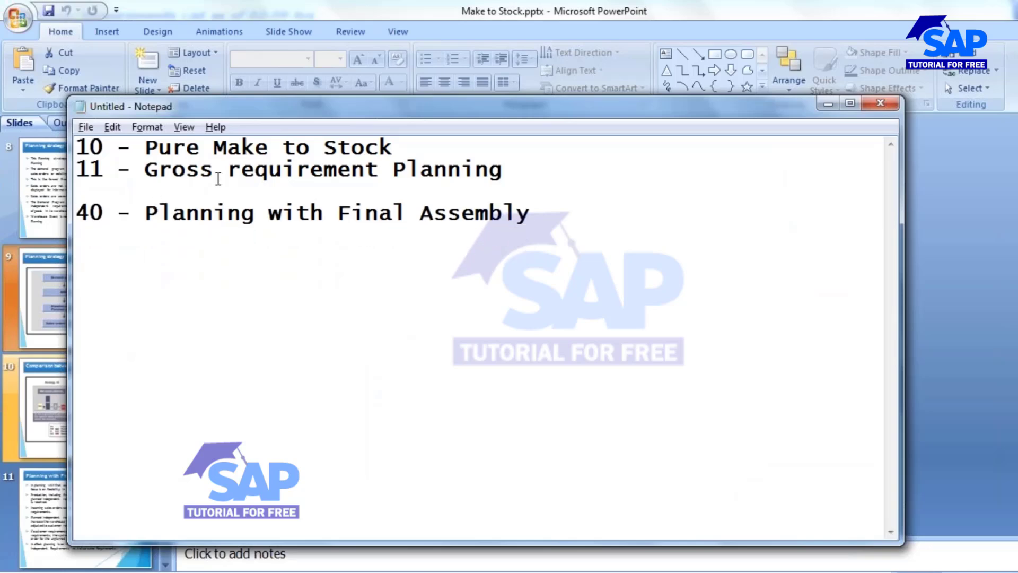
left_click(517, 178)
left_click_drag(89, 215, 539, 228)
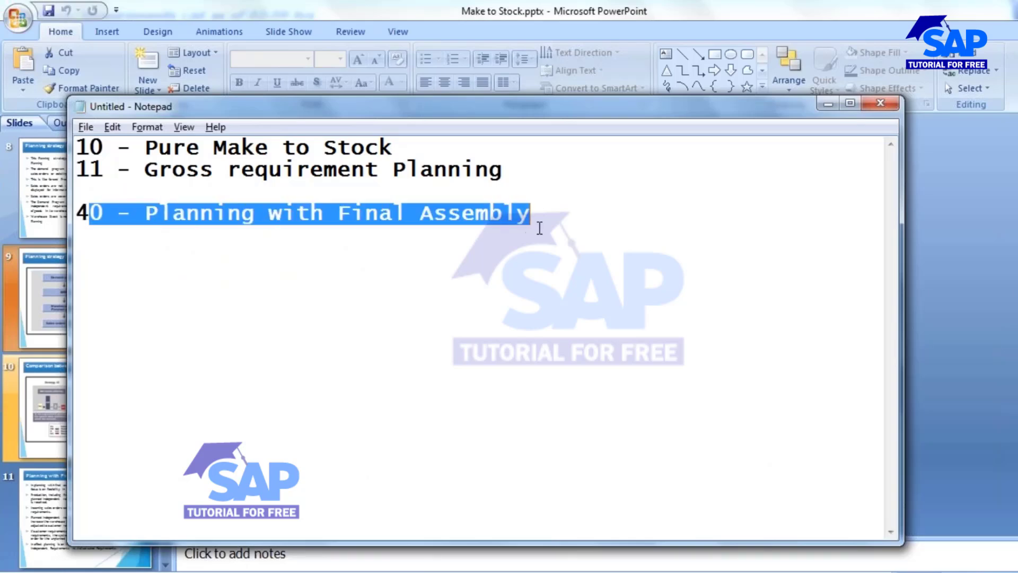
left_click(342, 262)
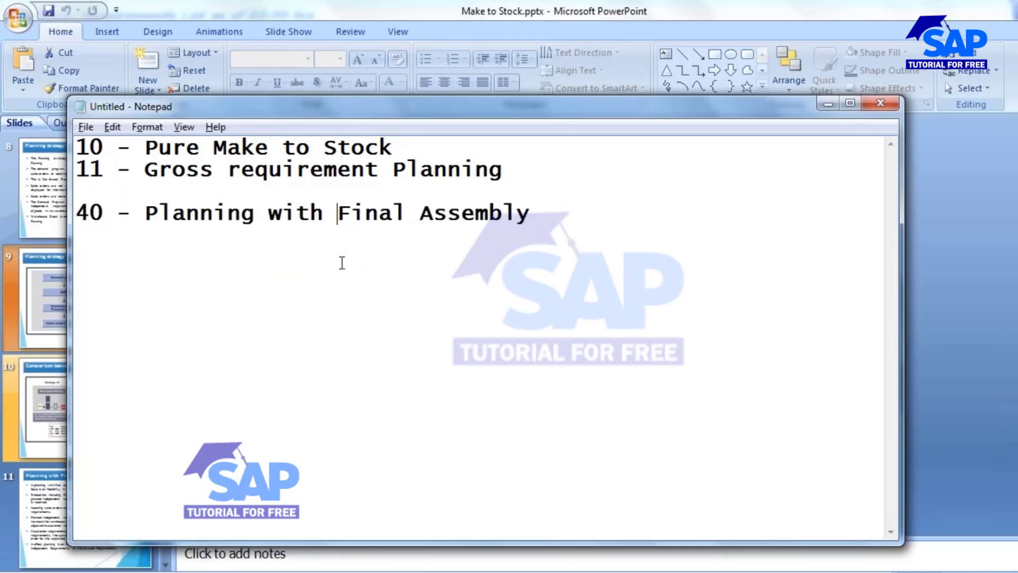
- Add a new note line reading "MTS & MTO" below the strategy 40 line in Notepad
left_click(544, 214)
key("Return")
key("Return")
type("MTS ")
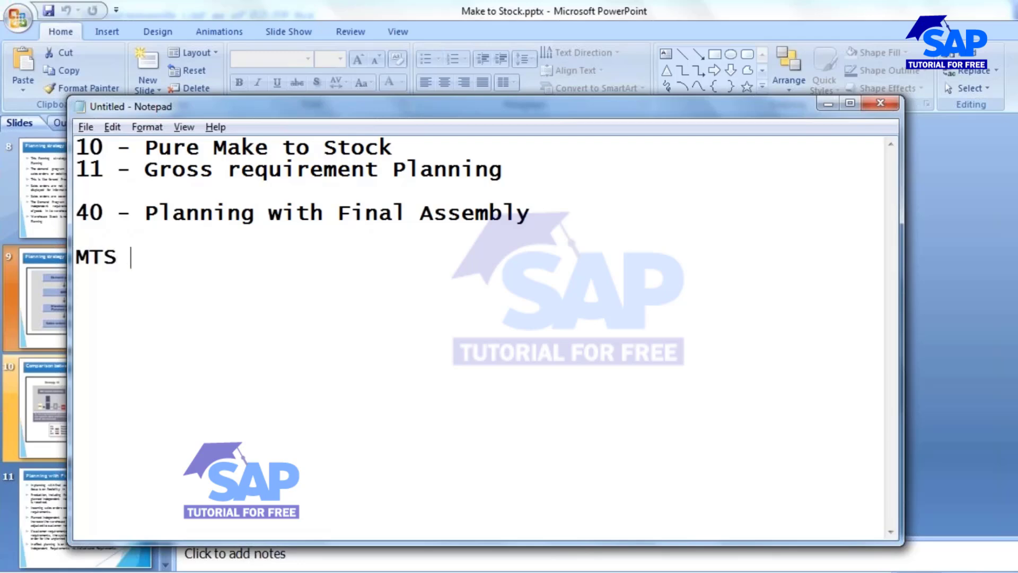
type("& MTO")
left_click(123, 258)
left_click(218, 261)
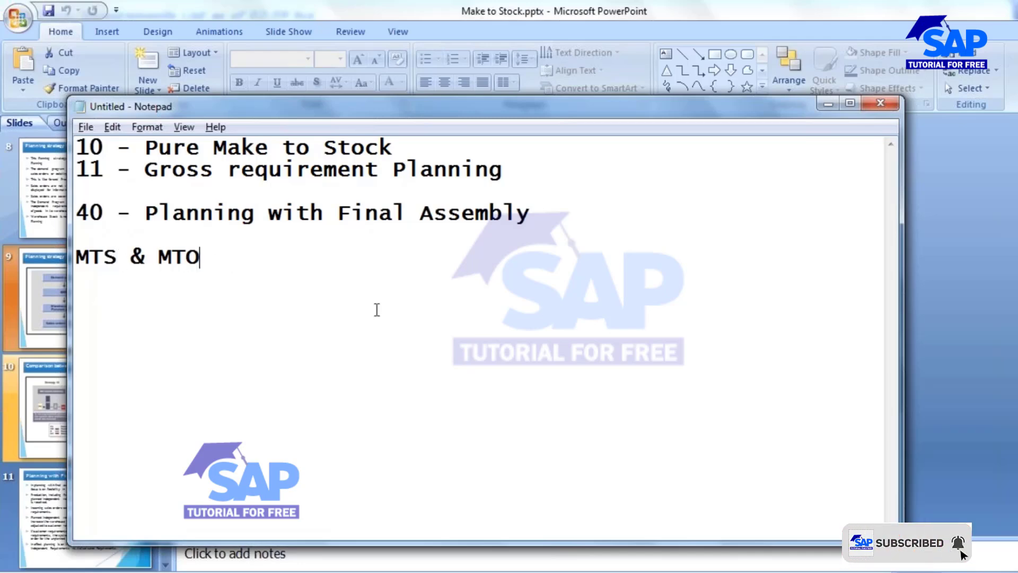
- Add the lines PIR and SO beneath it and select the SO line
key("Return")
key("Return")
type("PI")
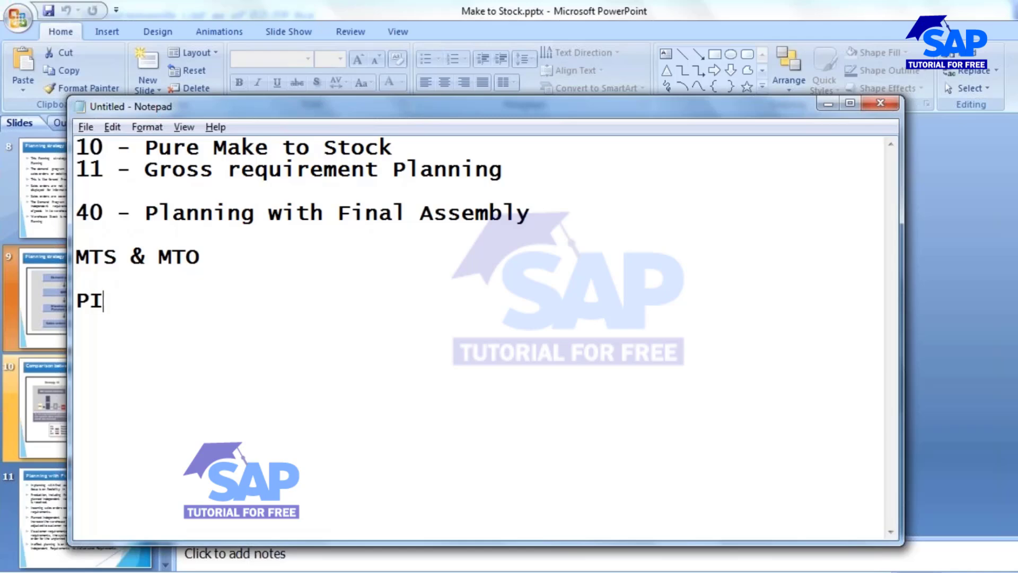
type("R SO")
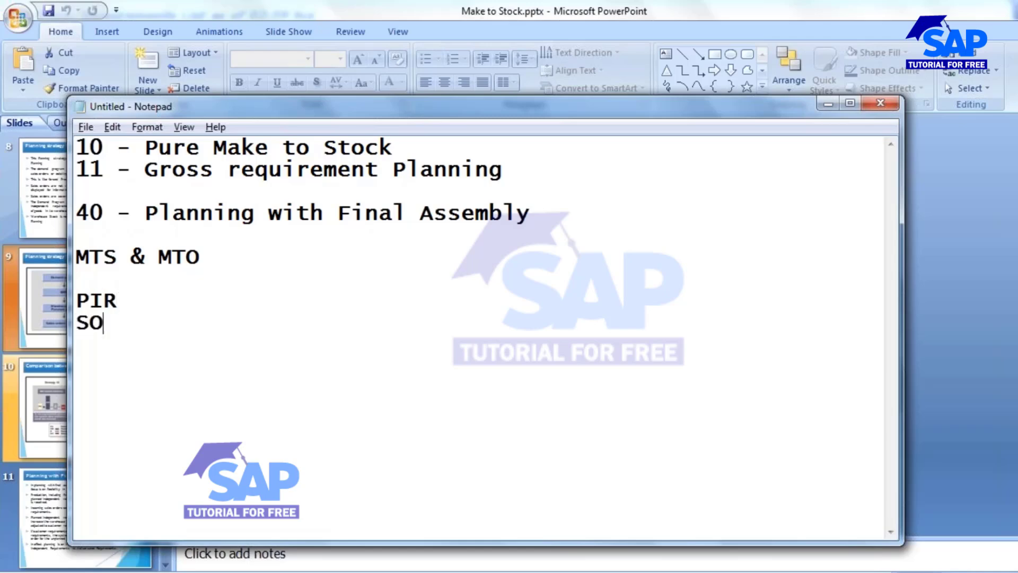
left_click_drag(116, 300, 33, 328)
left_click(103, 325)
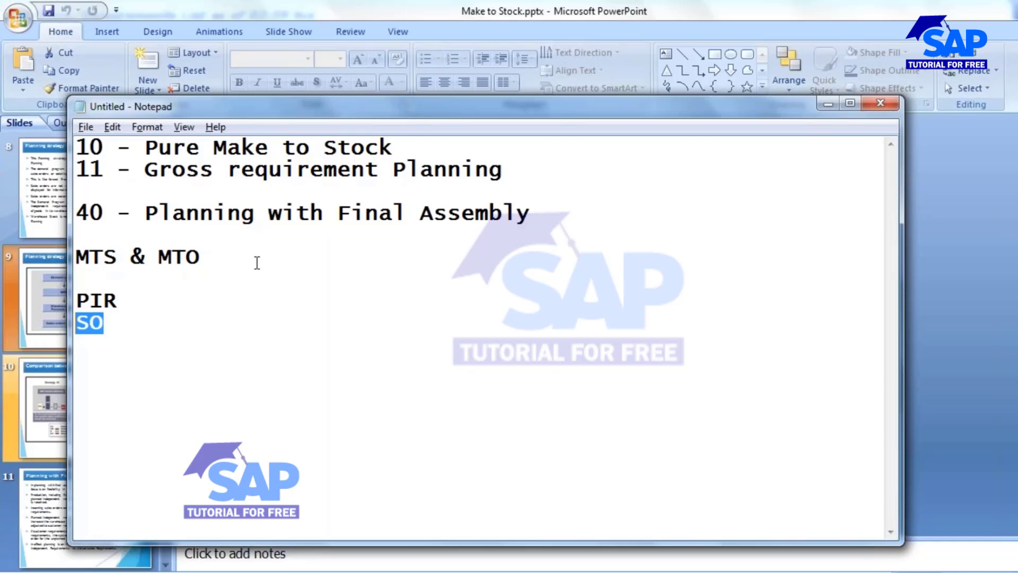
- Switch to the presentation, open the Planning with Final Assembly (40) slide and select the word Production
left_click(212, 572)
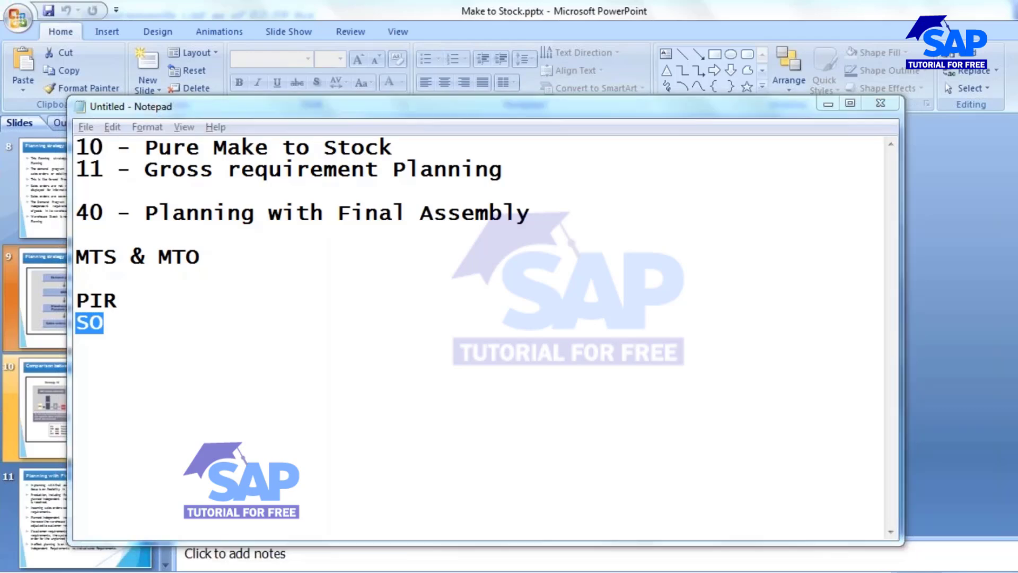
left_click(77, 512)
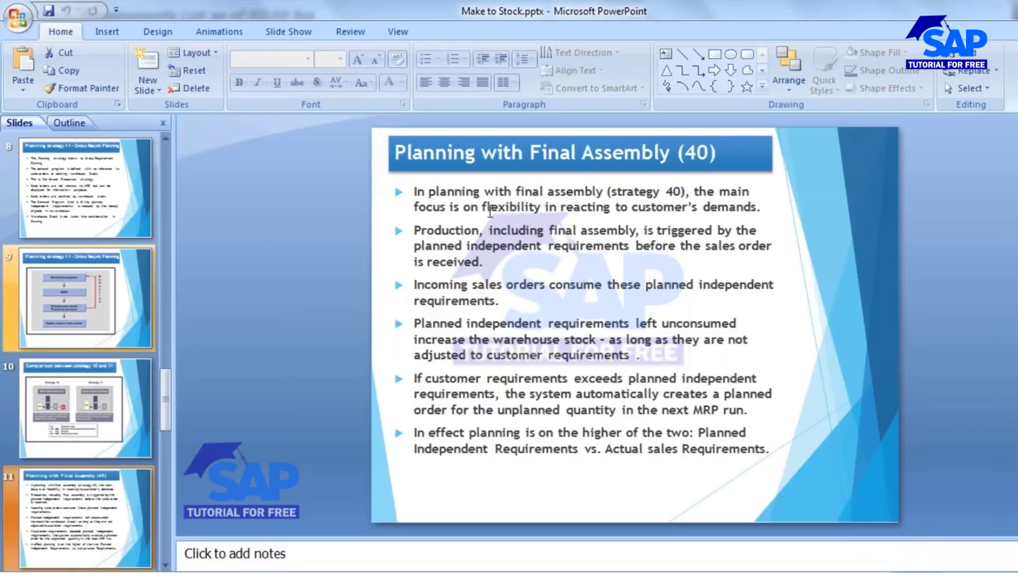
double_click(418, 230)
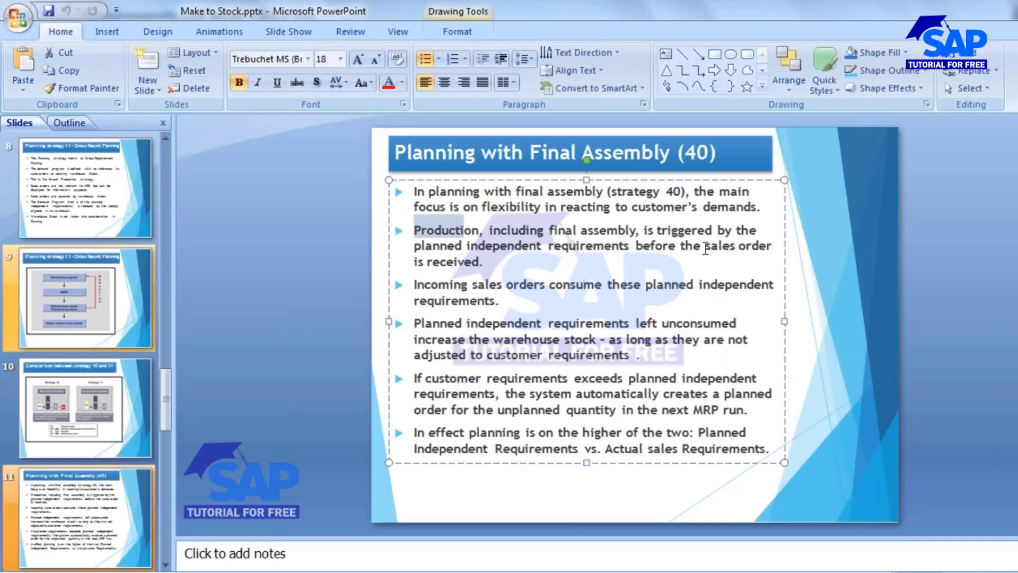